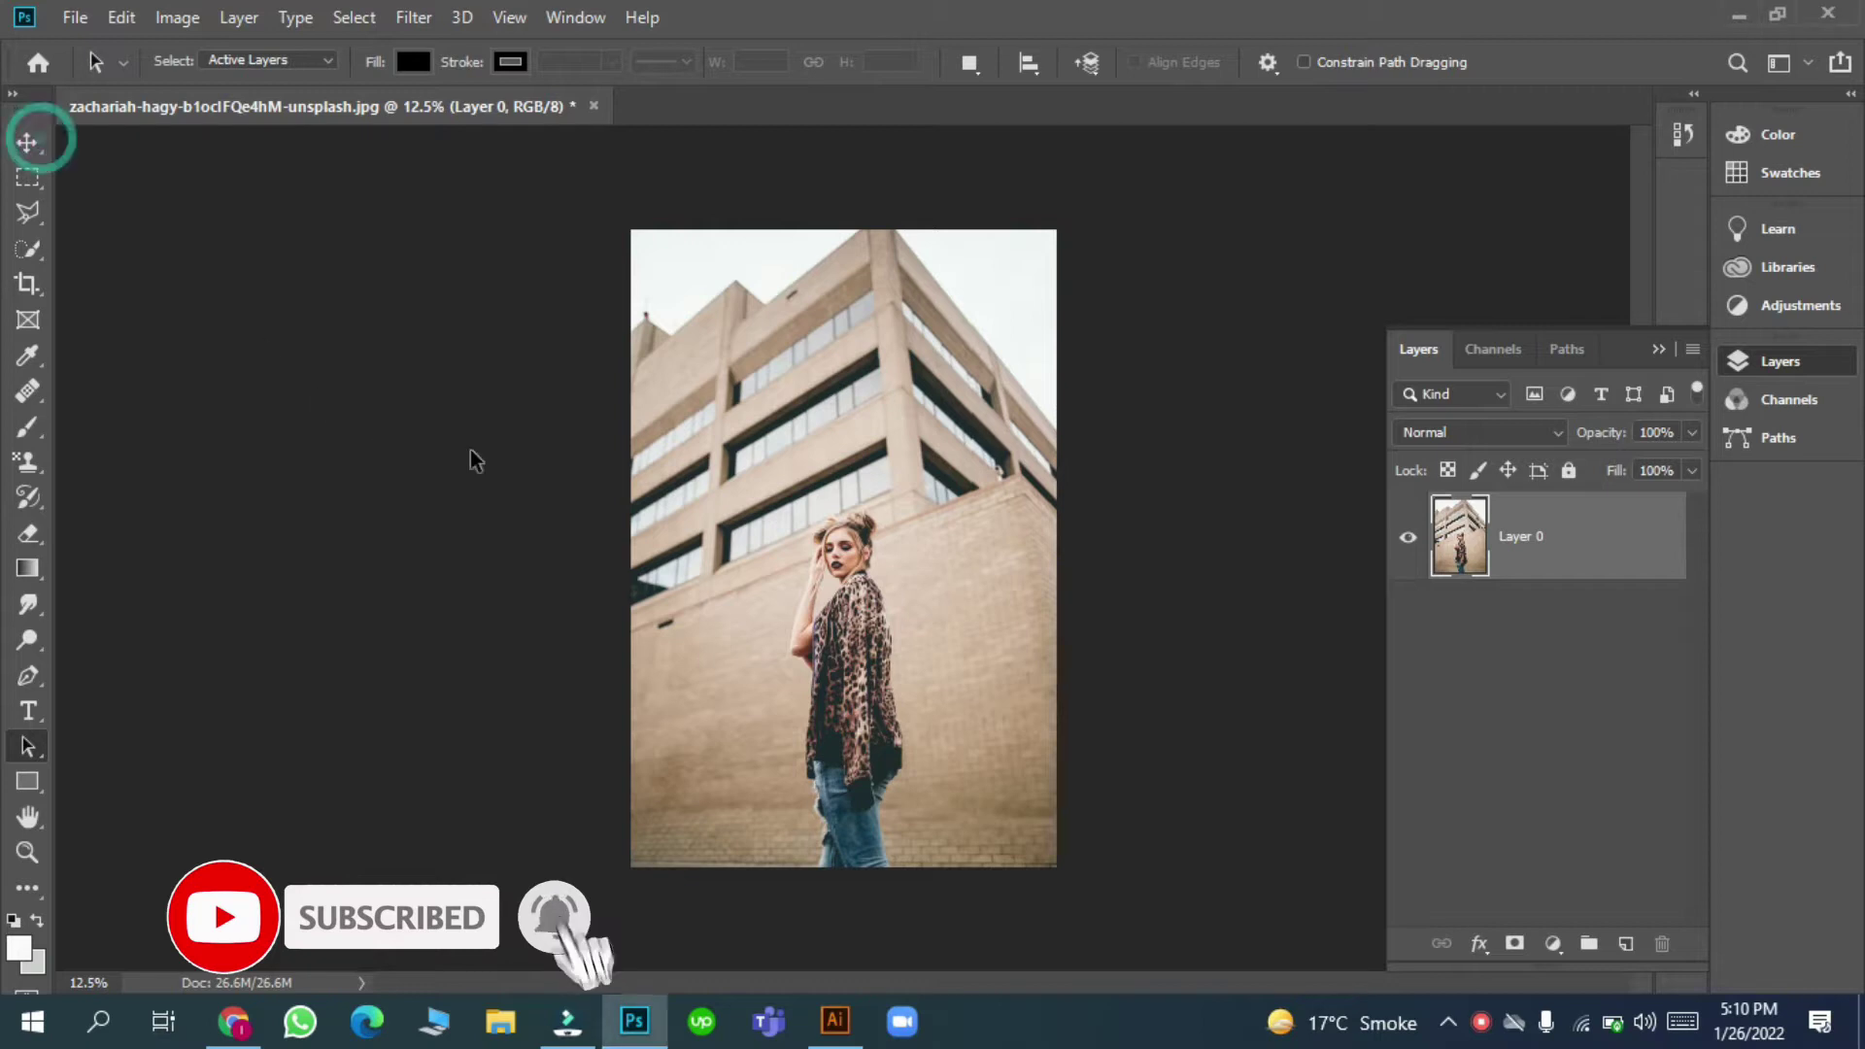
# - Duplicate the photo into Layer 0 copy and Layer 0 copy 2, then reselect Layer 0
pyautogui.scroll(1, 621, 499)
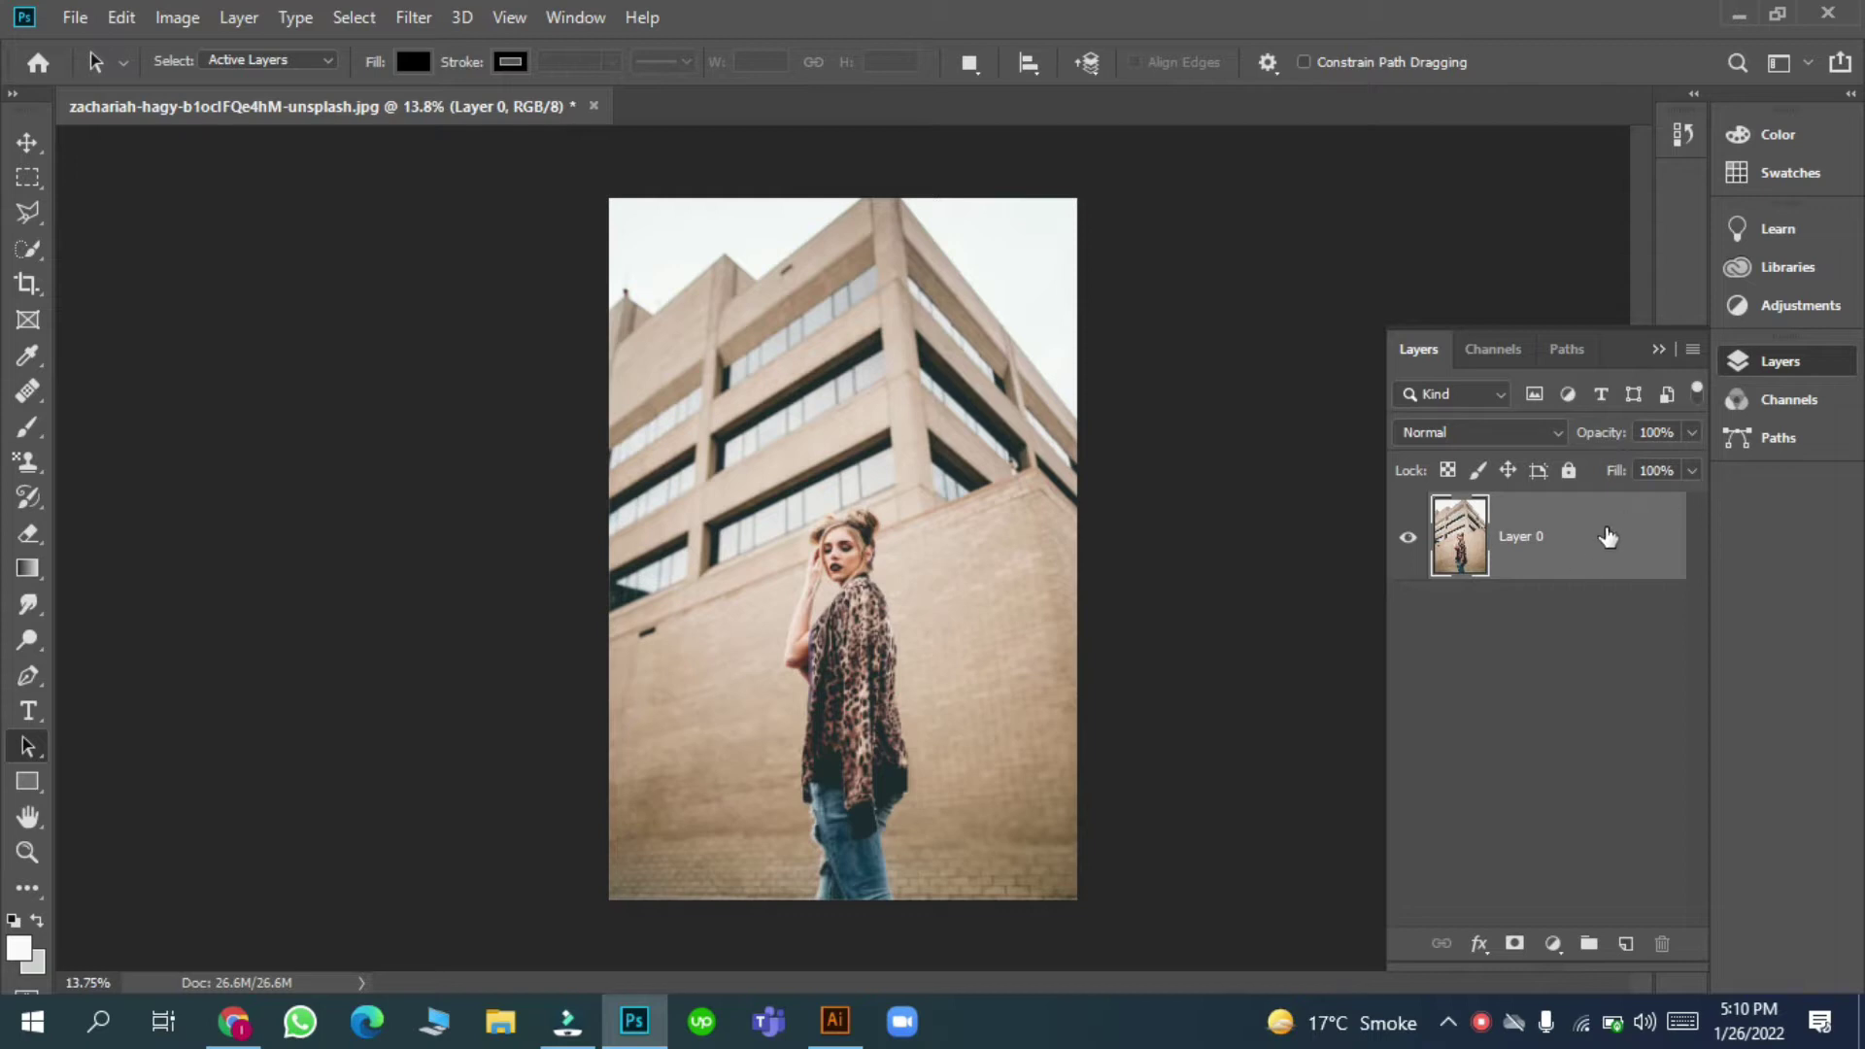
pyautogui.hotkey('ctrl', 'j')
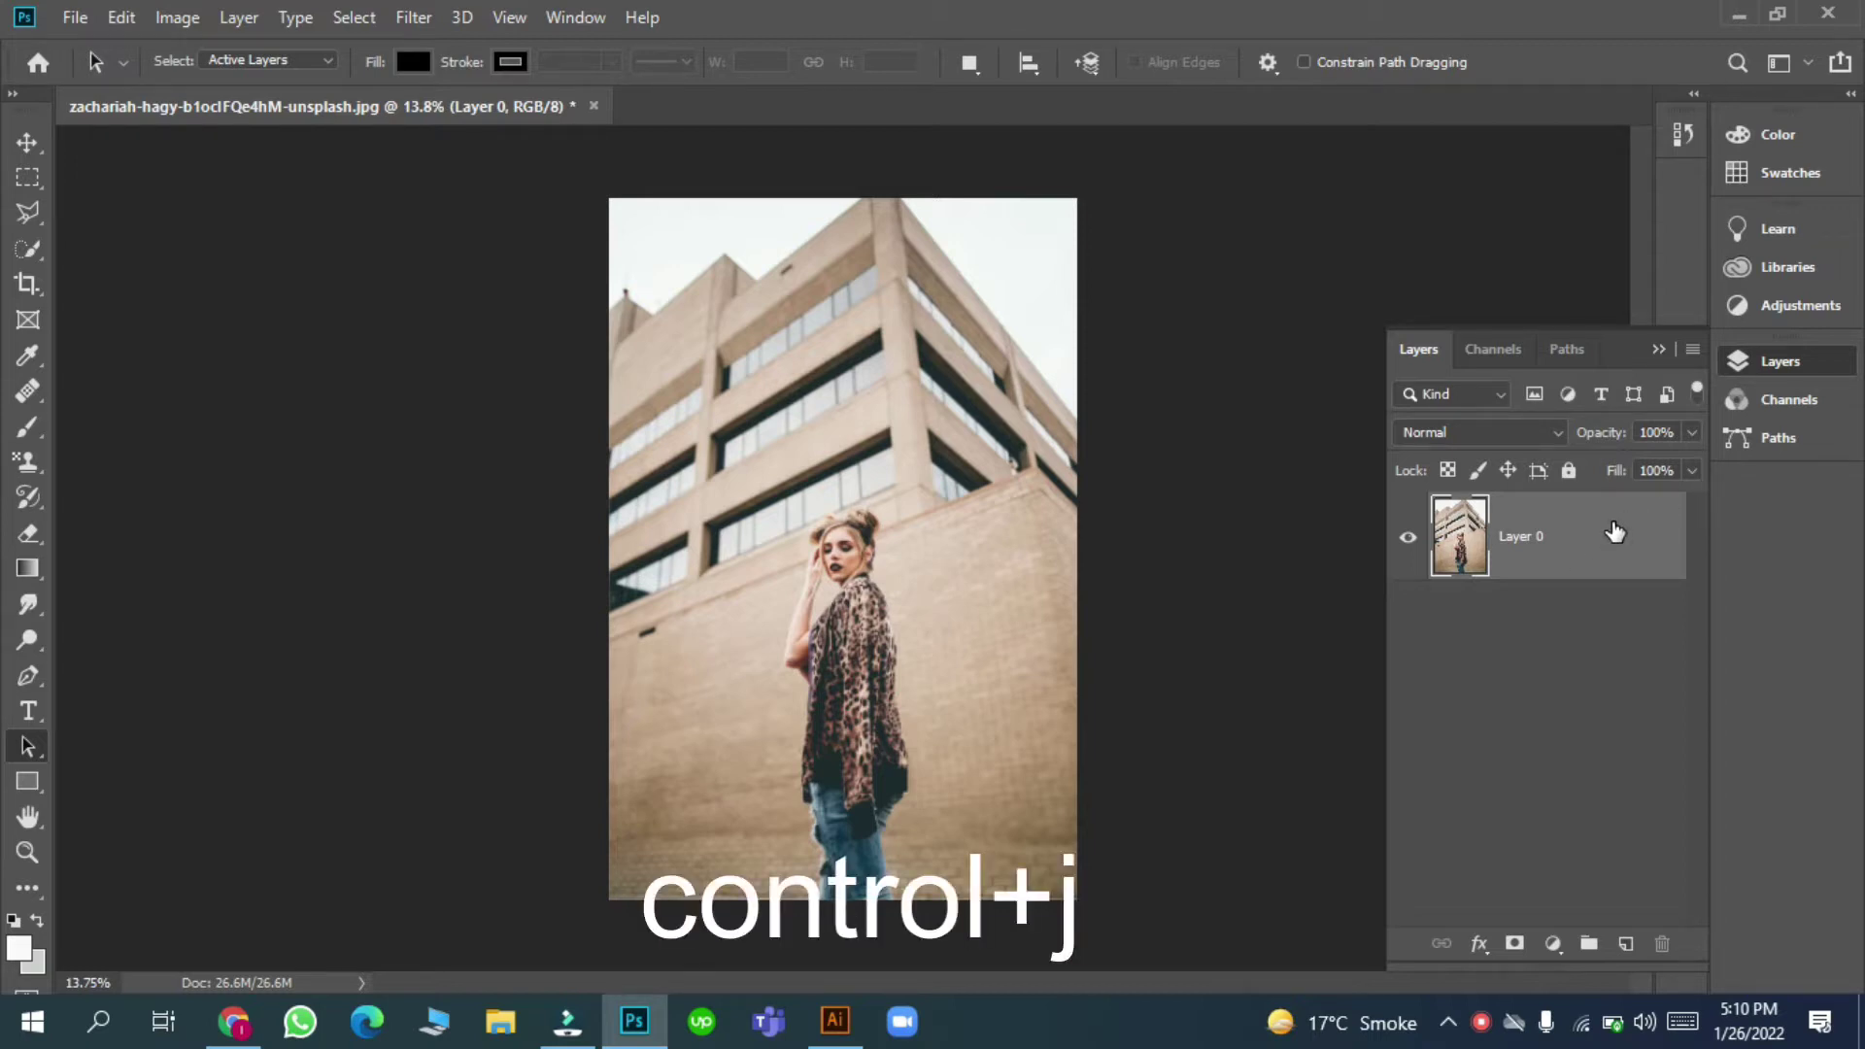
pyautogui.hotkey('ctrl', 'j')
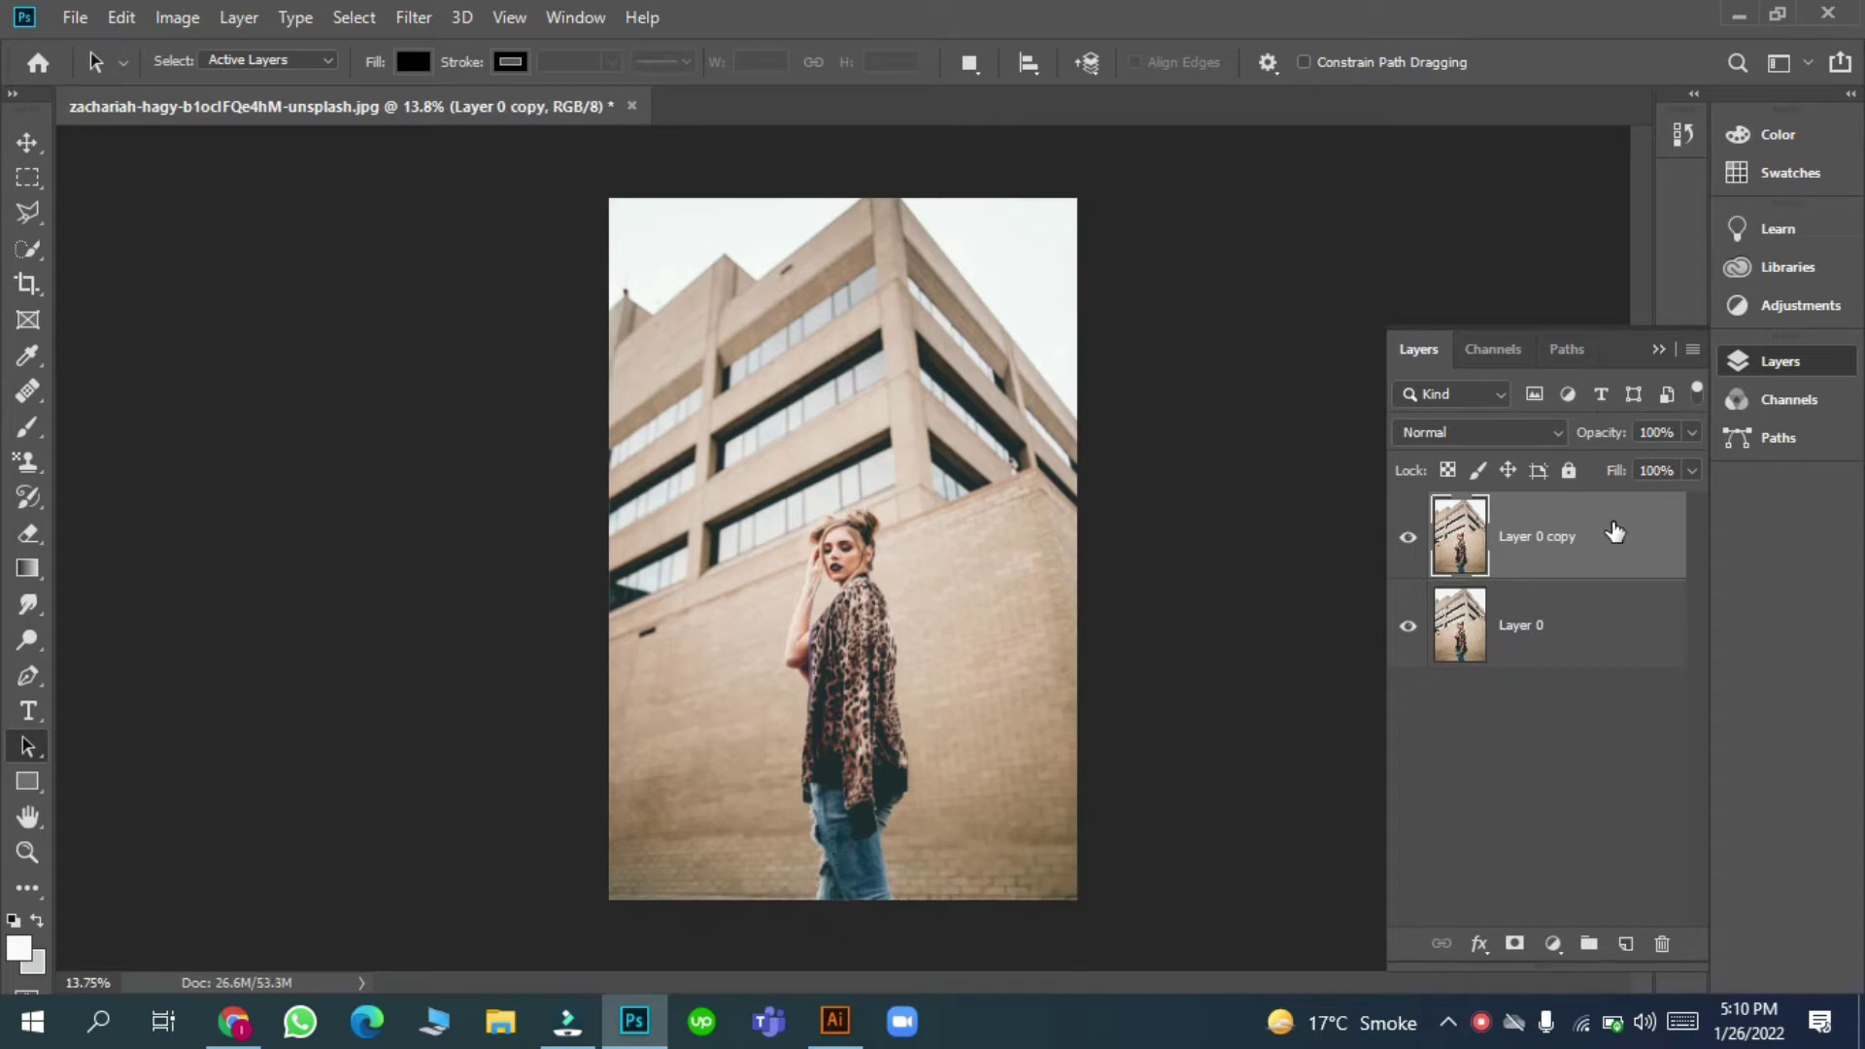
pyautogui.hotkey('ctrl', 'j')
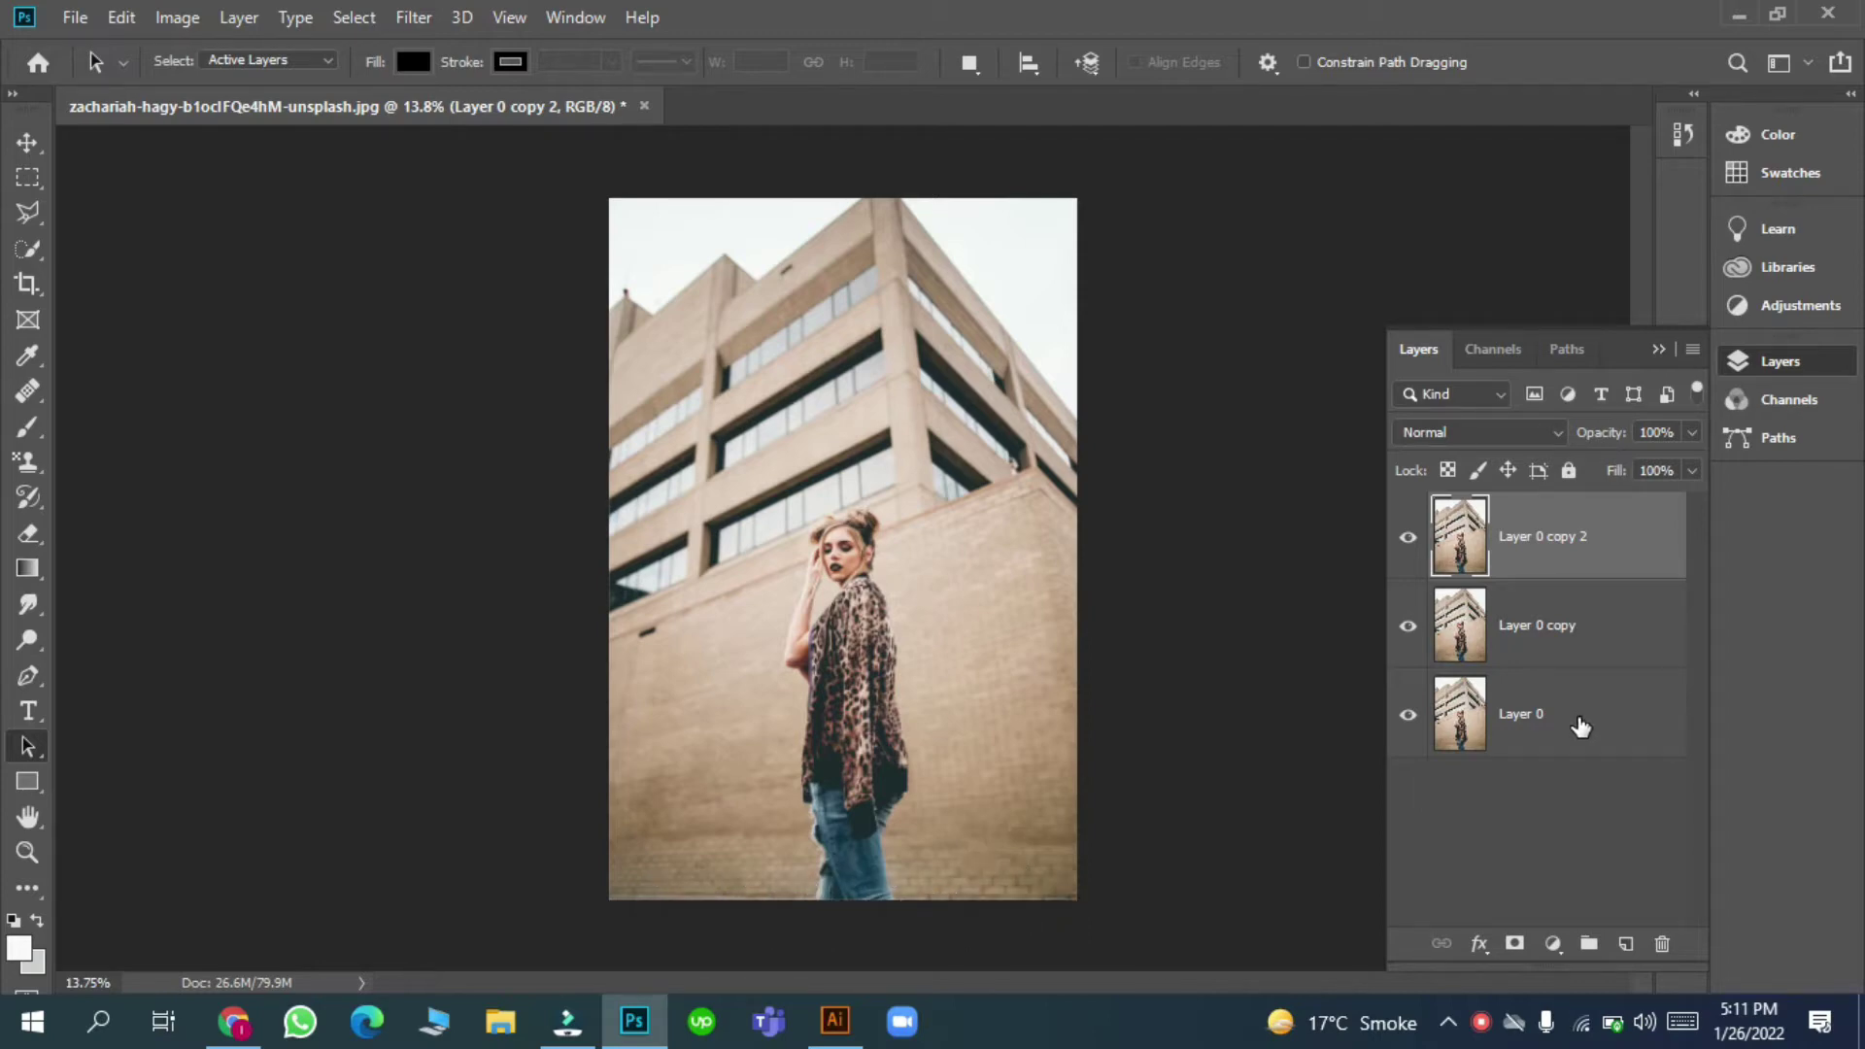
pyautogui.click(1580, 726)
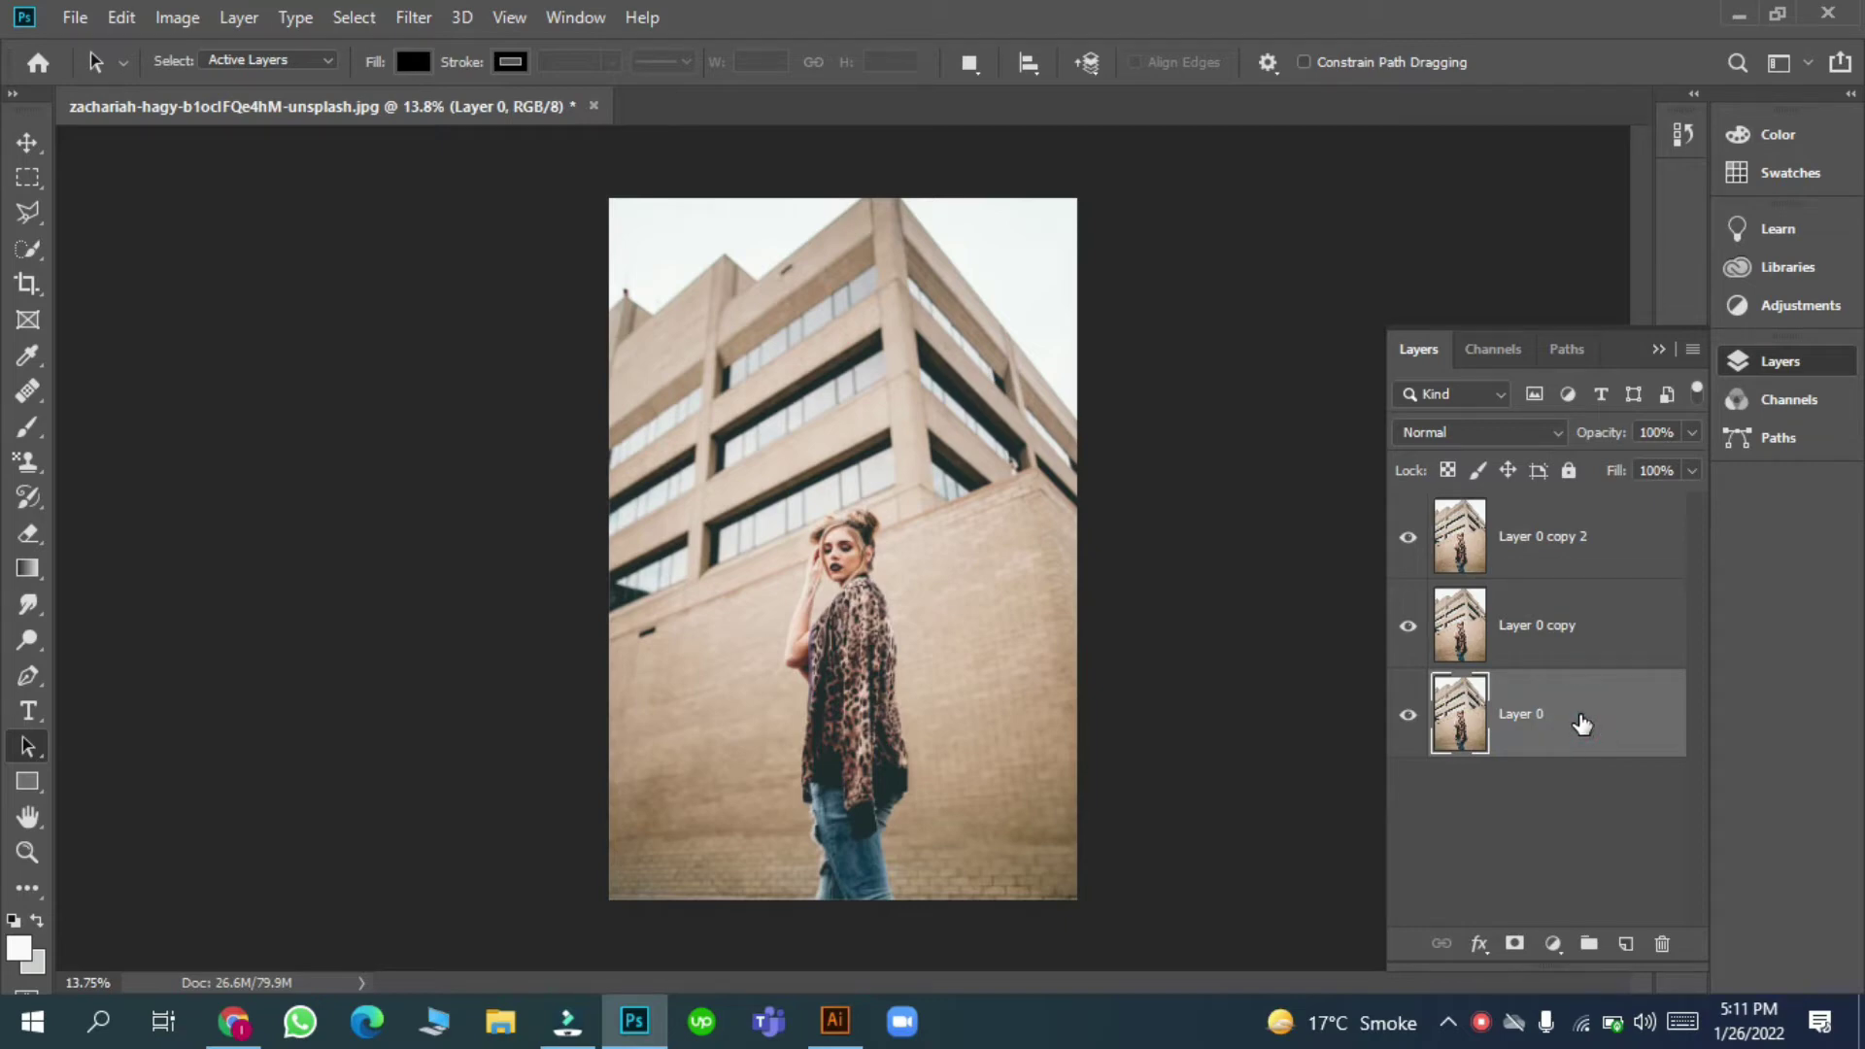
# - Desaturate Layer 0 to black and white and hide both copy layers
pyautogui.hotkey('ctrl', 'shift', 'u')
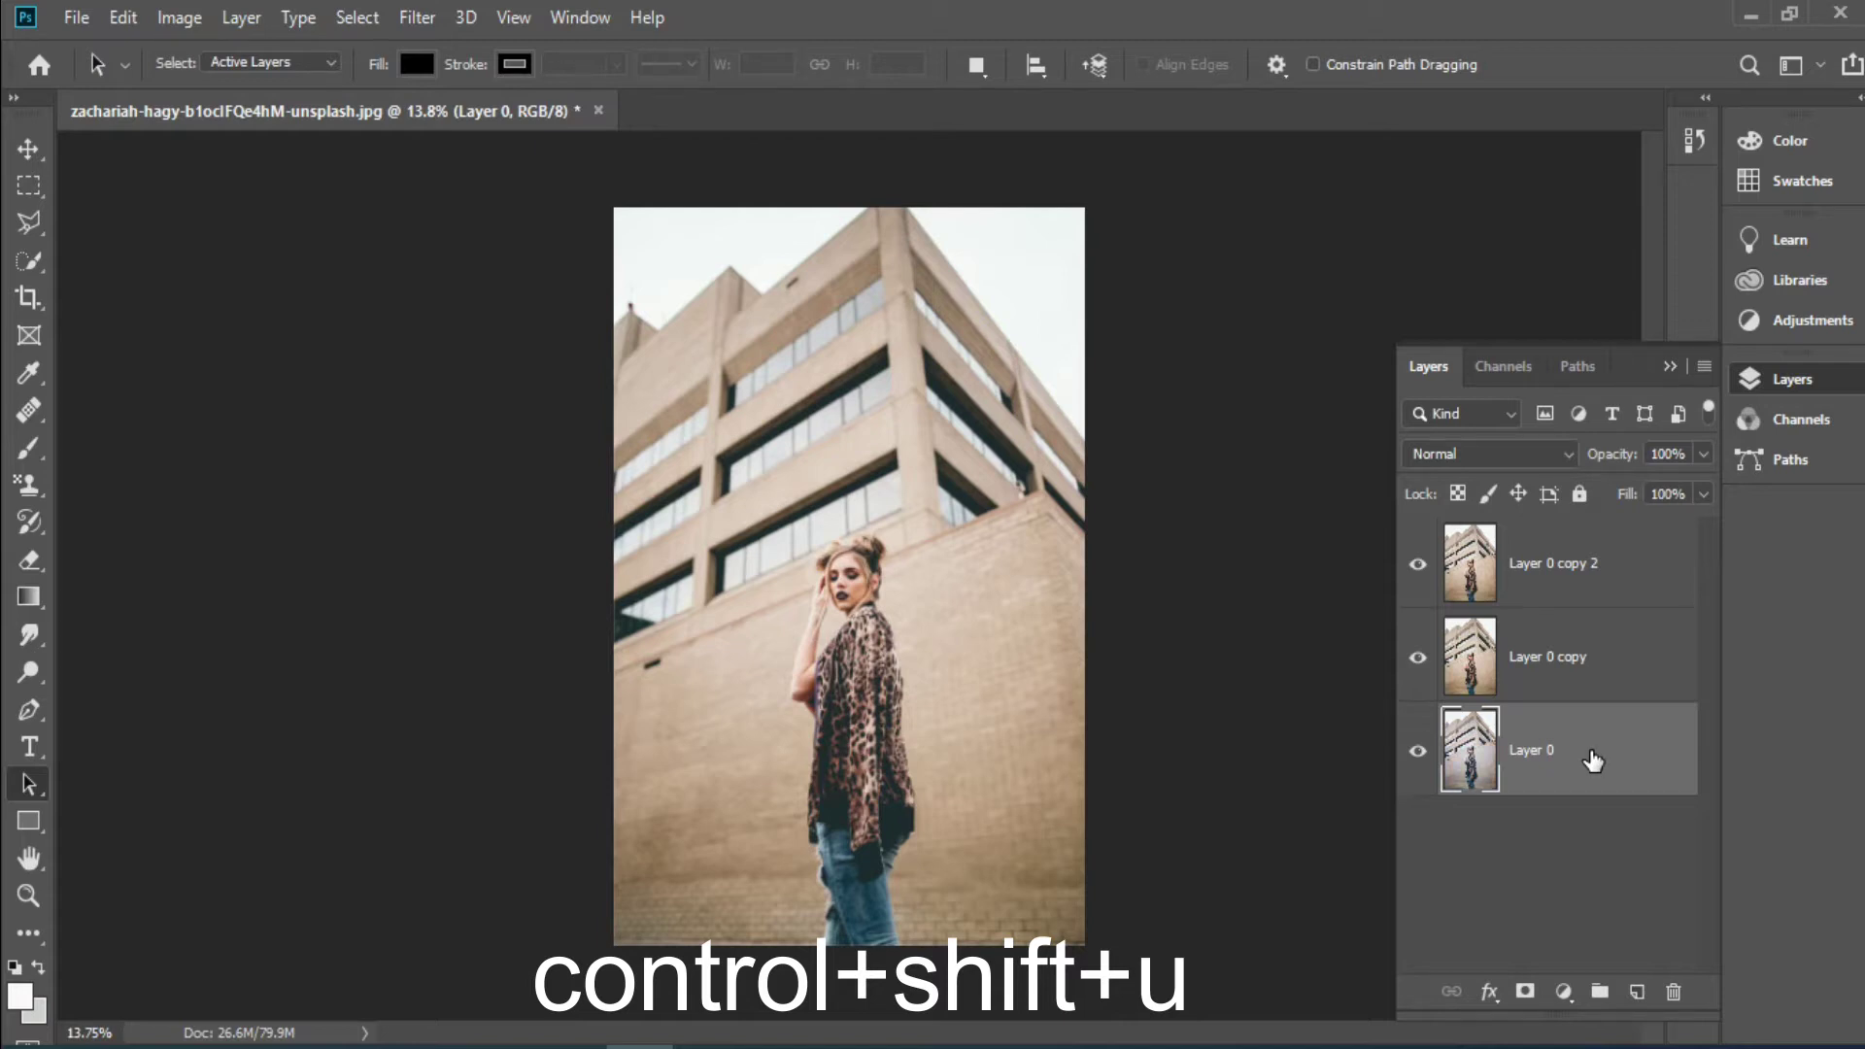
pyautogui.click(1418, 657)
pyautogui.click(1417, 565)
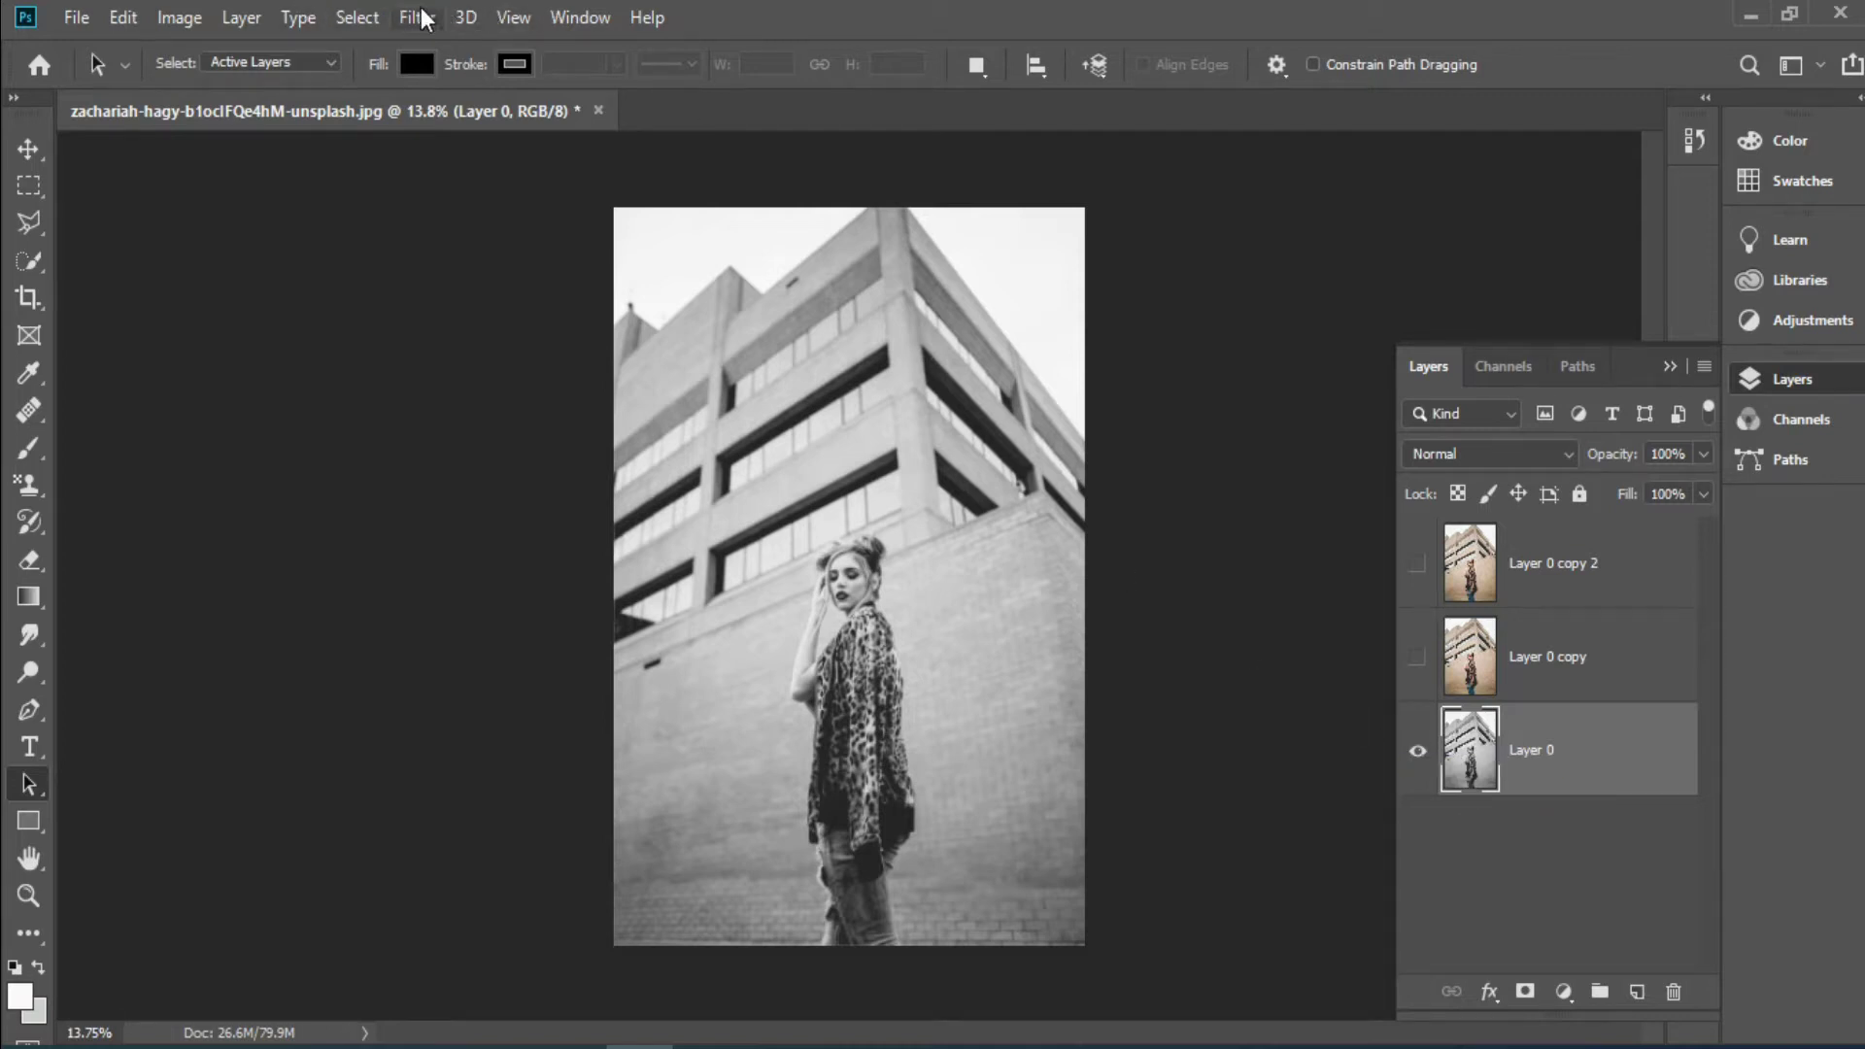
# - Apply a Gaussian Blur with radius 15 pixels to Layer 0
pyautogui.click(415, 17)
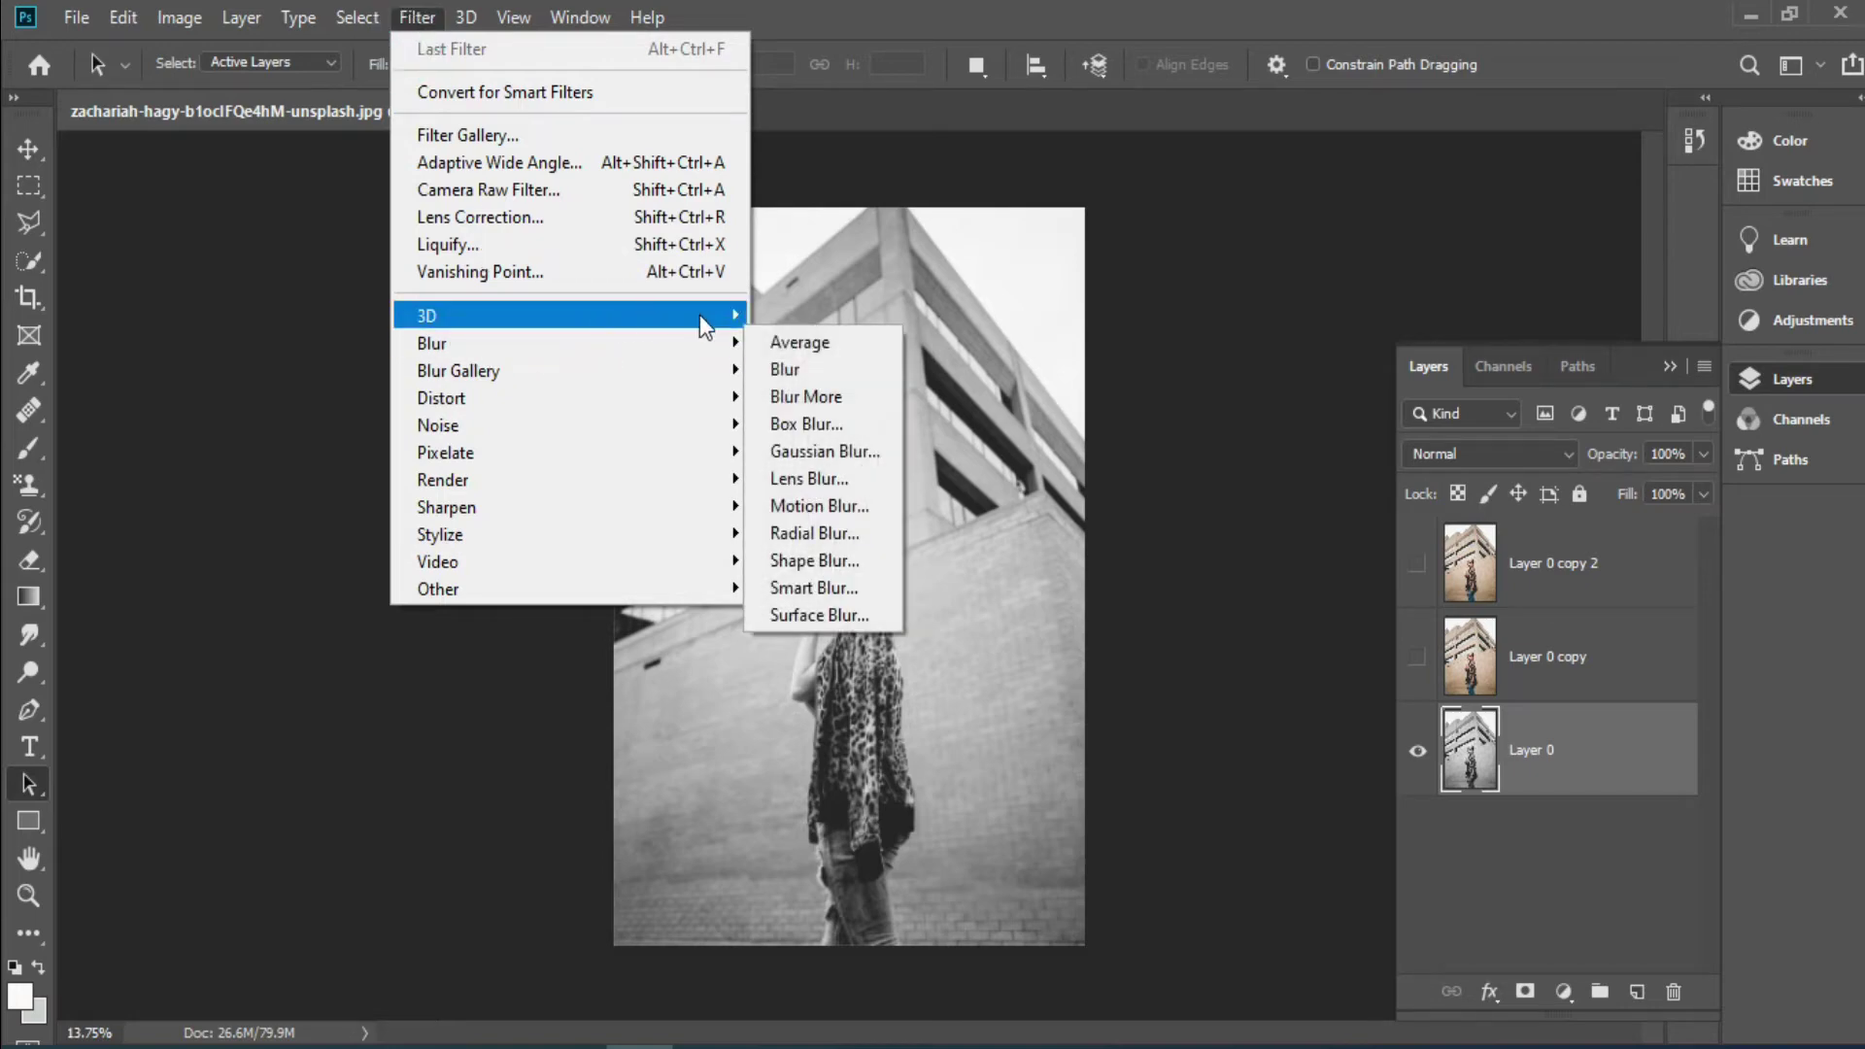
pyautogui.moveTo(431, 342)
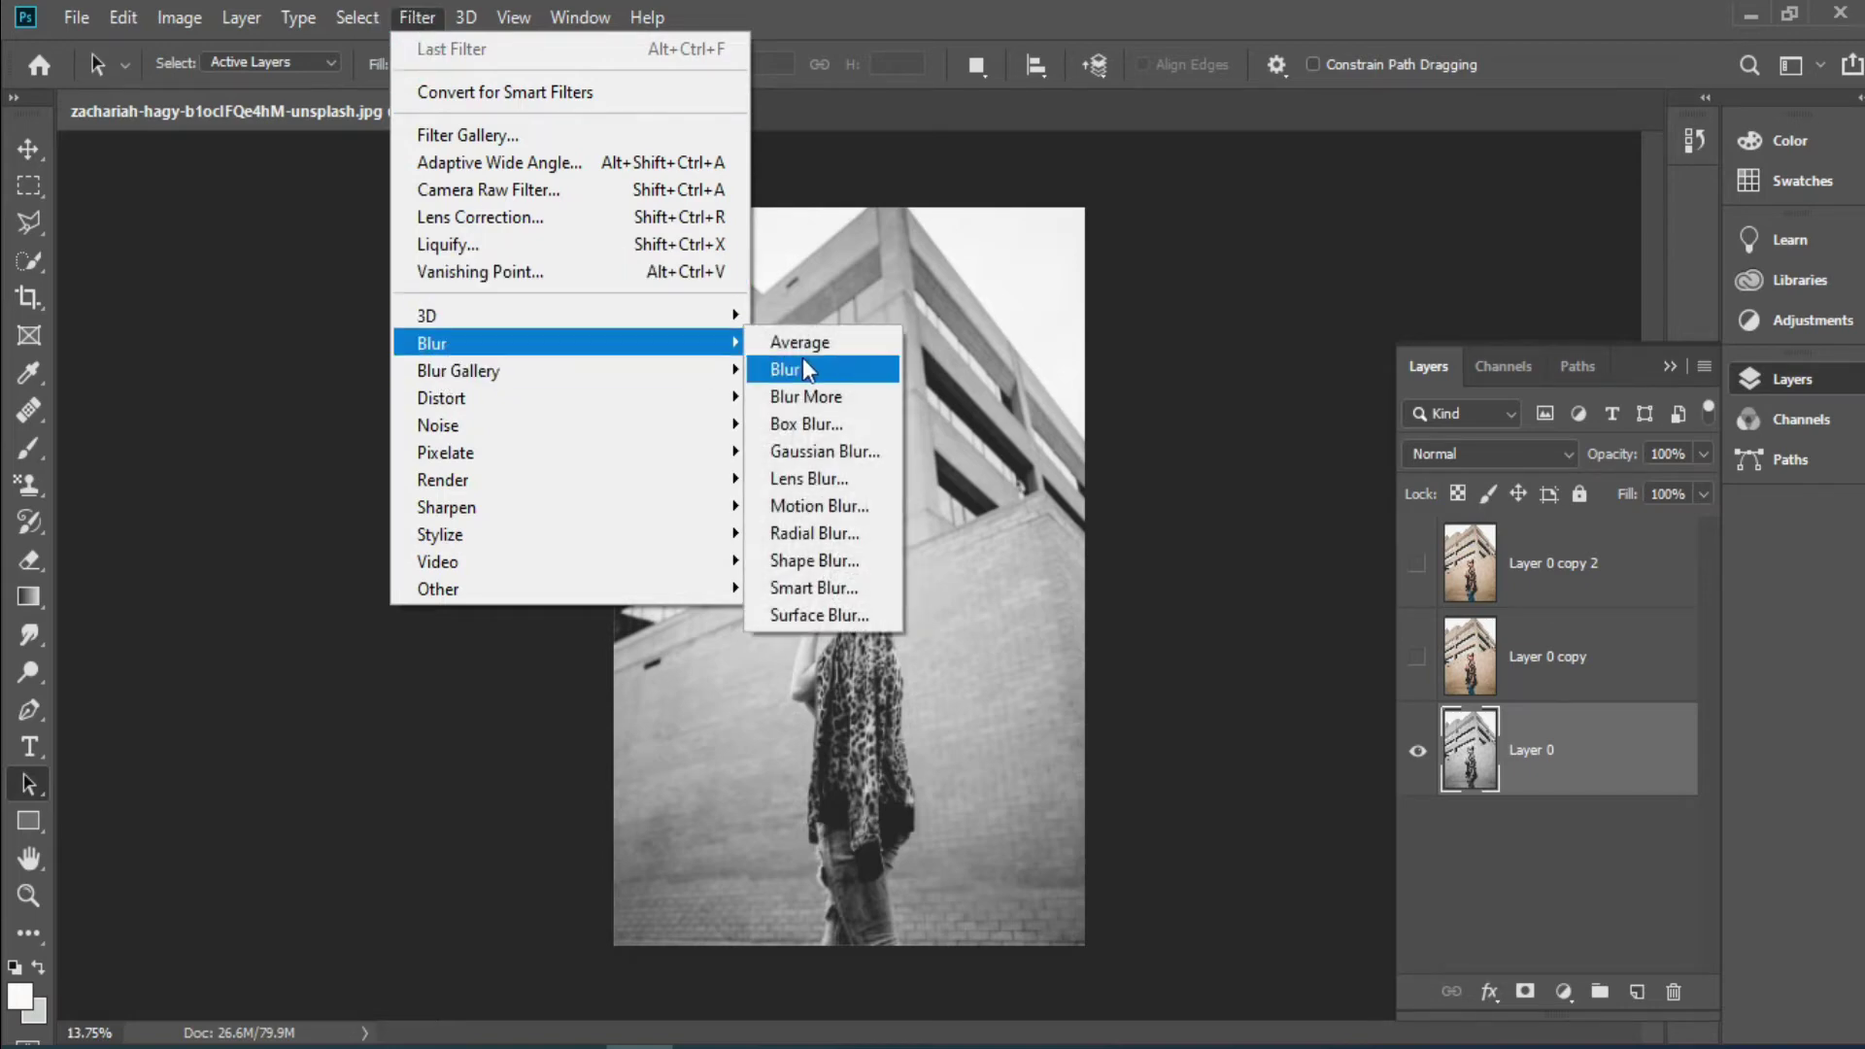
pyautogui.click(808, 451)
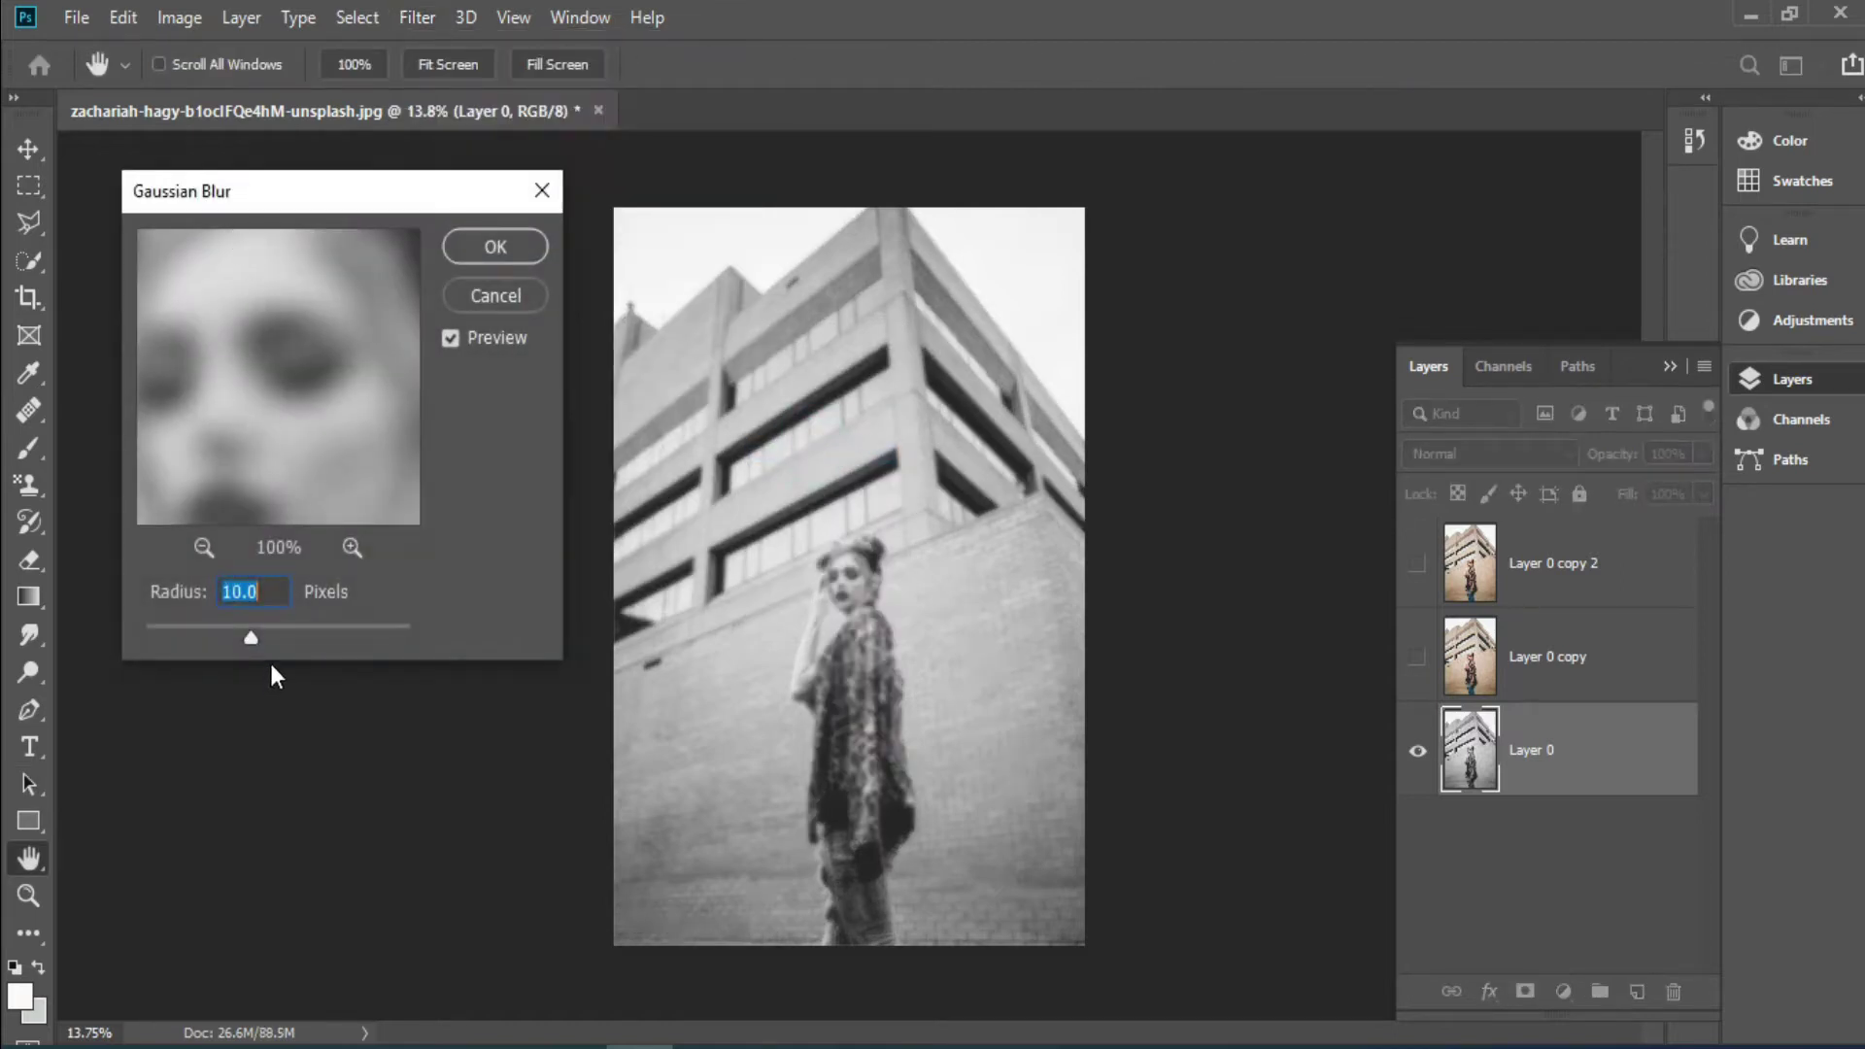
pyautogui.moveTo(254, 643); pyautogui.dragTo(264, 642)
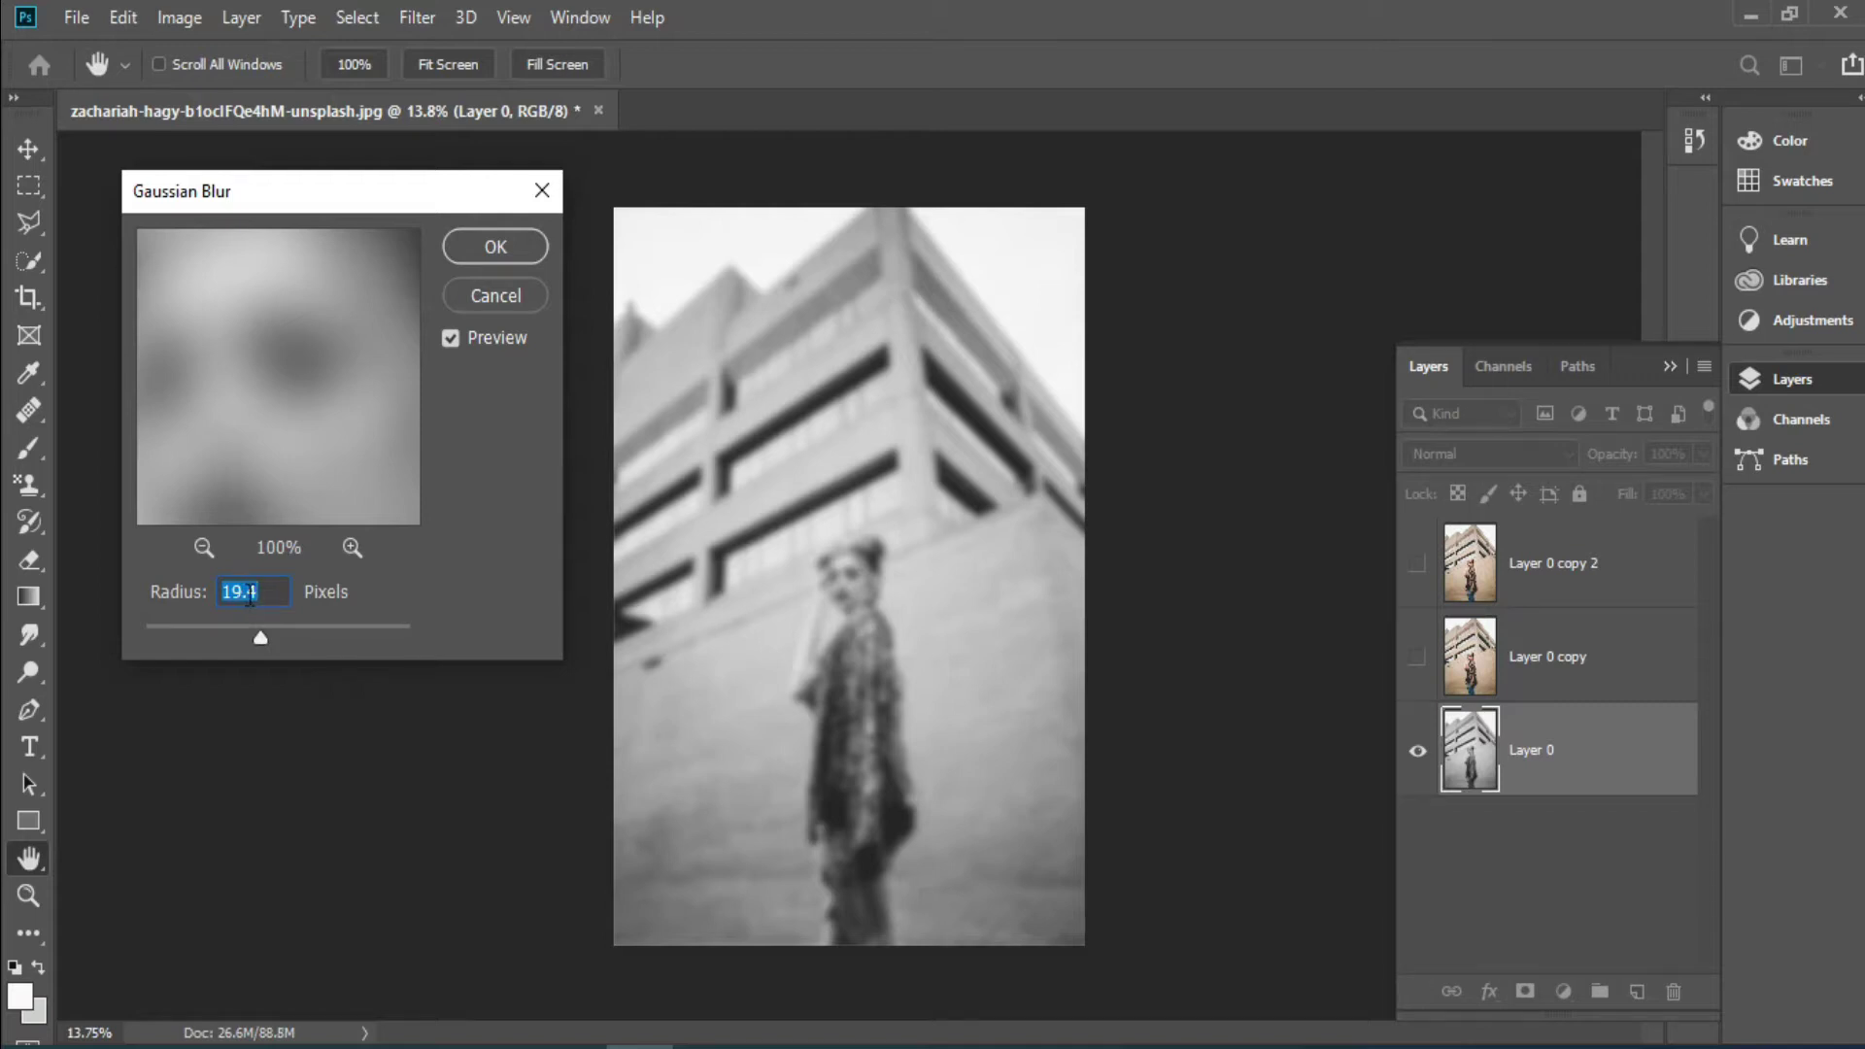
pyautogui.click(250, 593)
pyautogui.write('14')
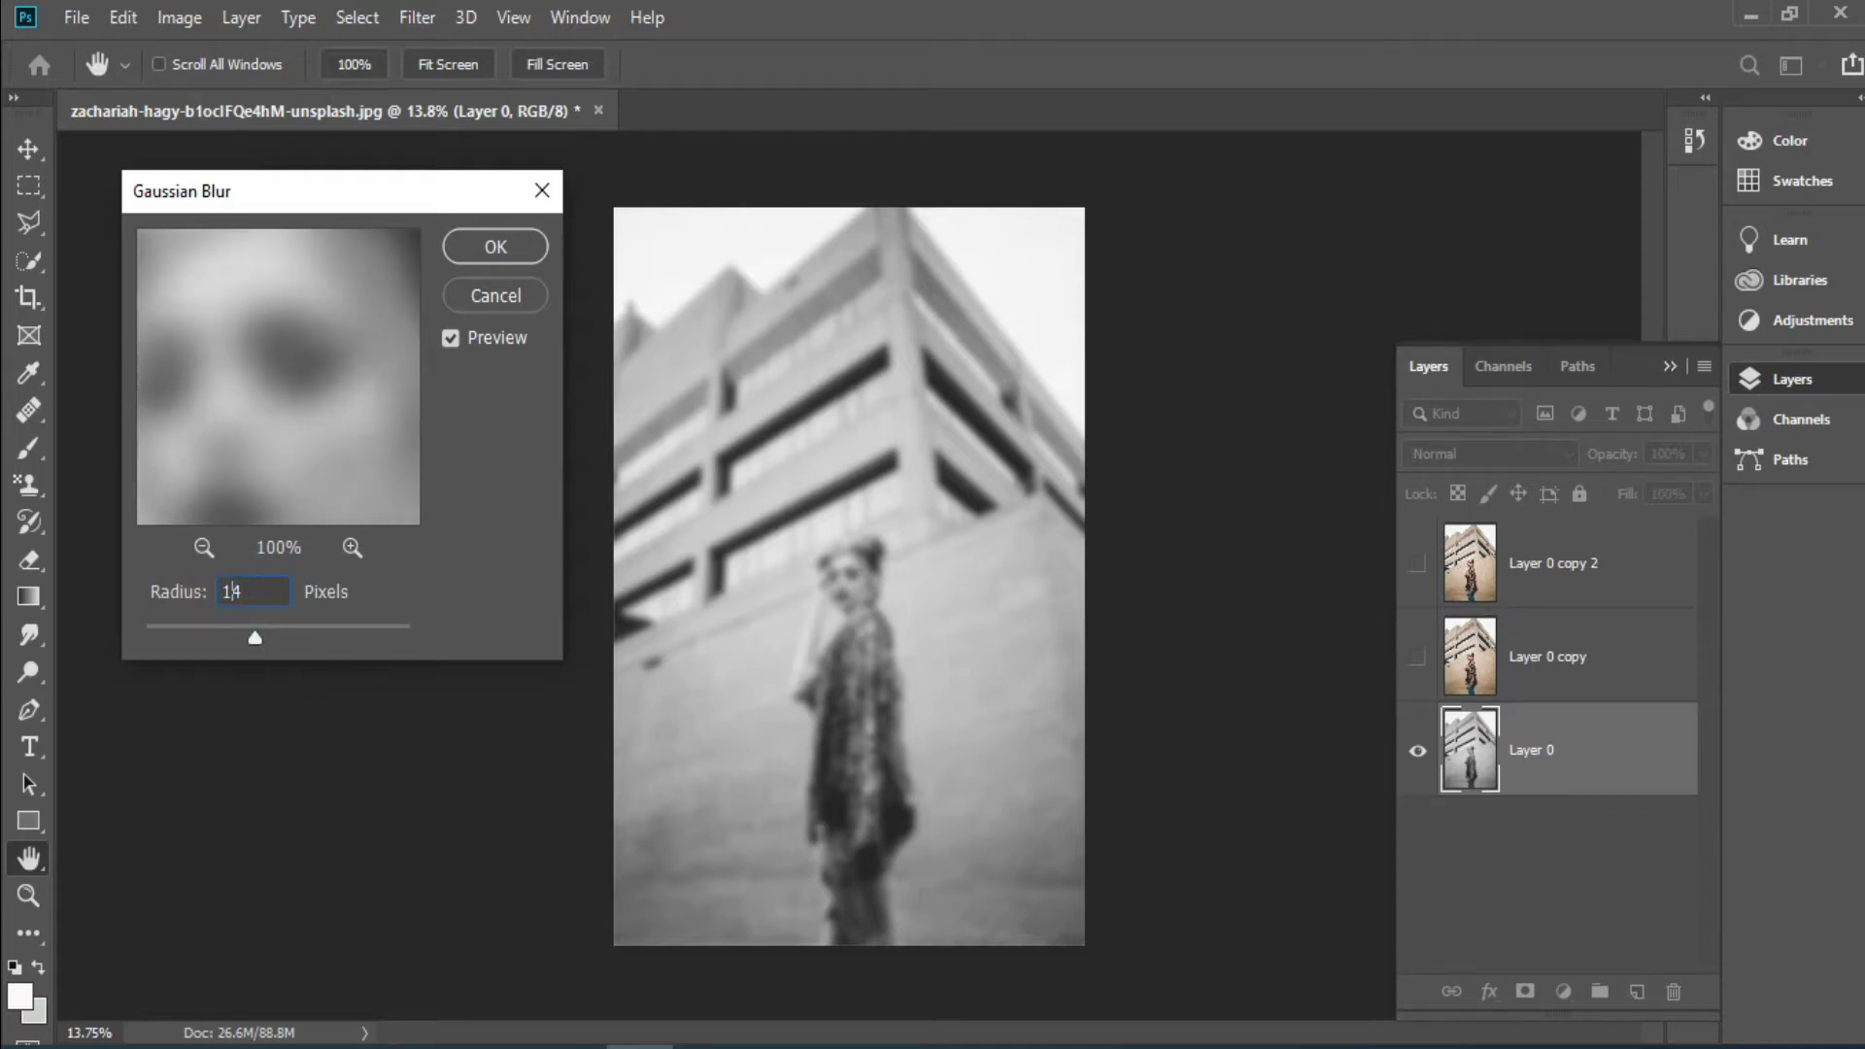
pyautogui.write('5')
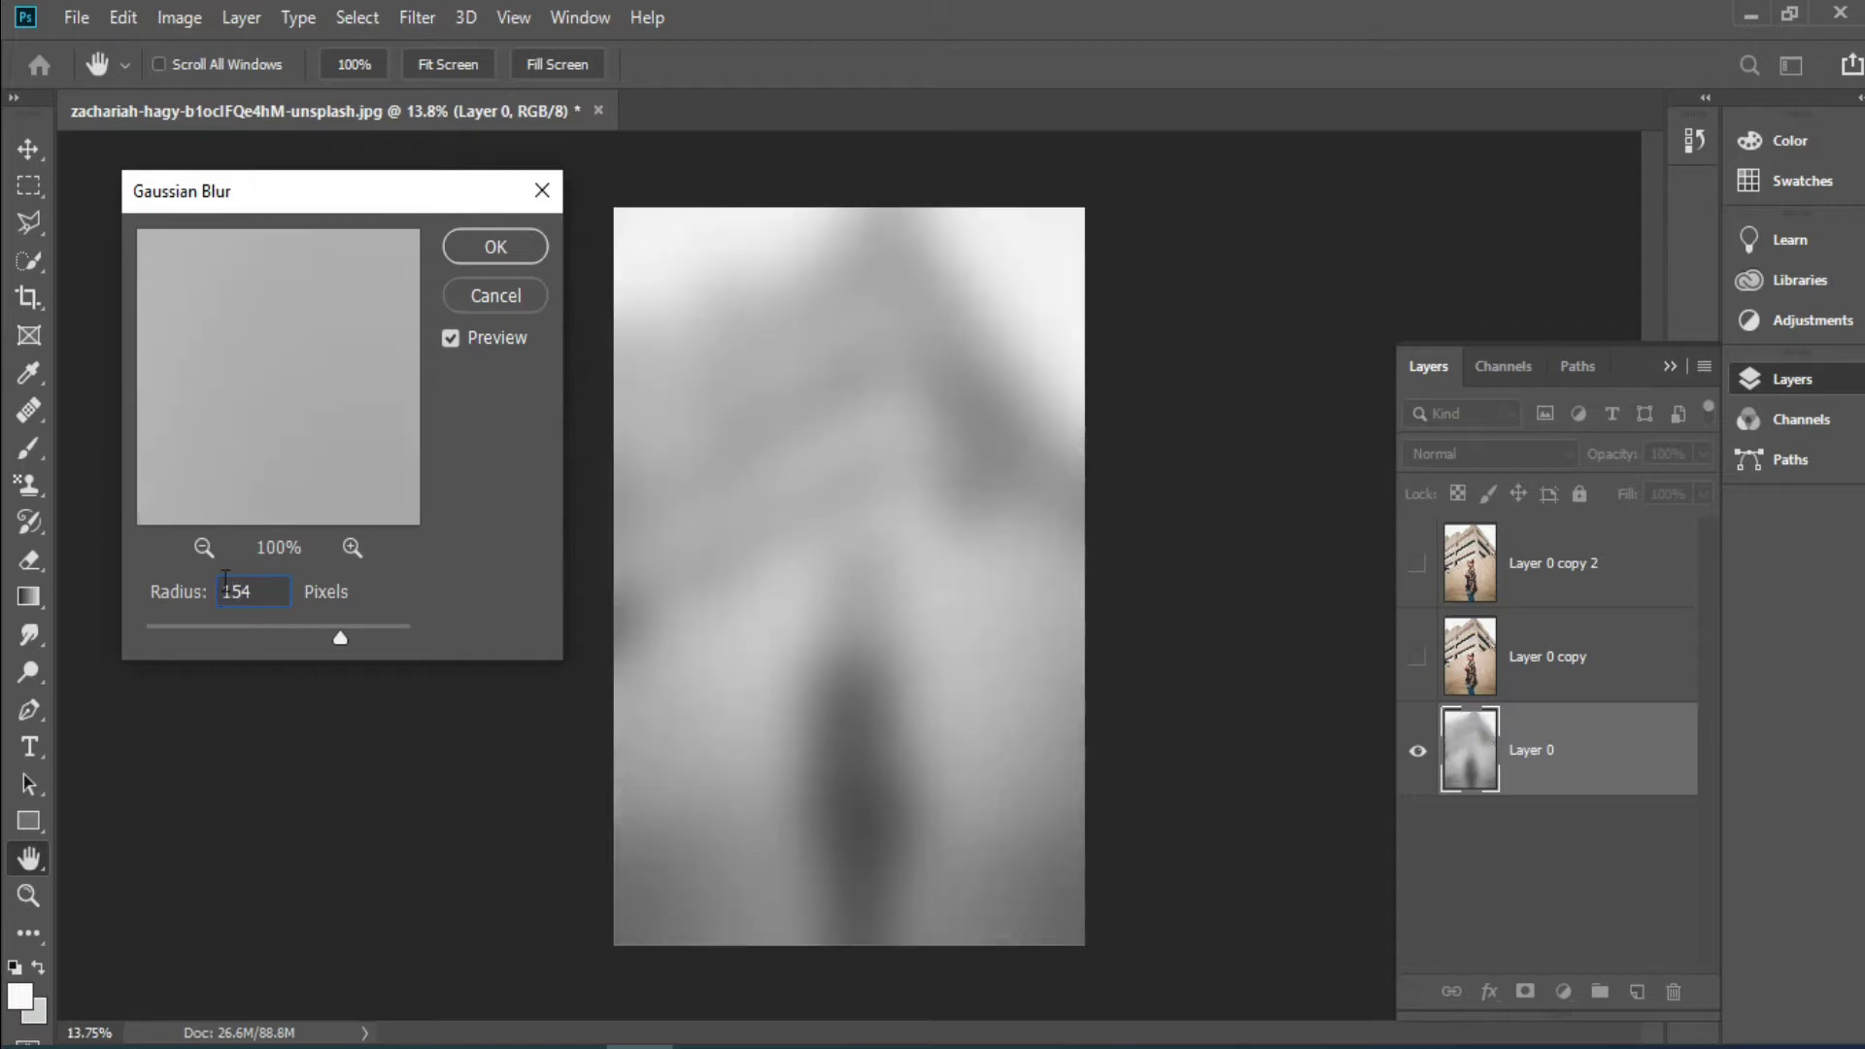
pyautogui.moveTo(261, 593); pyautogui.dragTo(248, 590)
pyautogui.press('BackSpace')
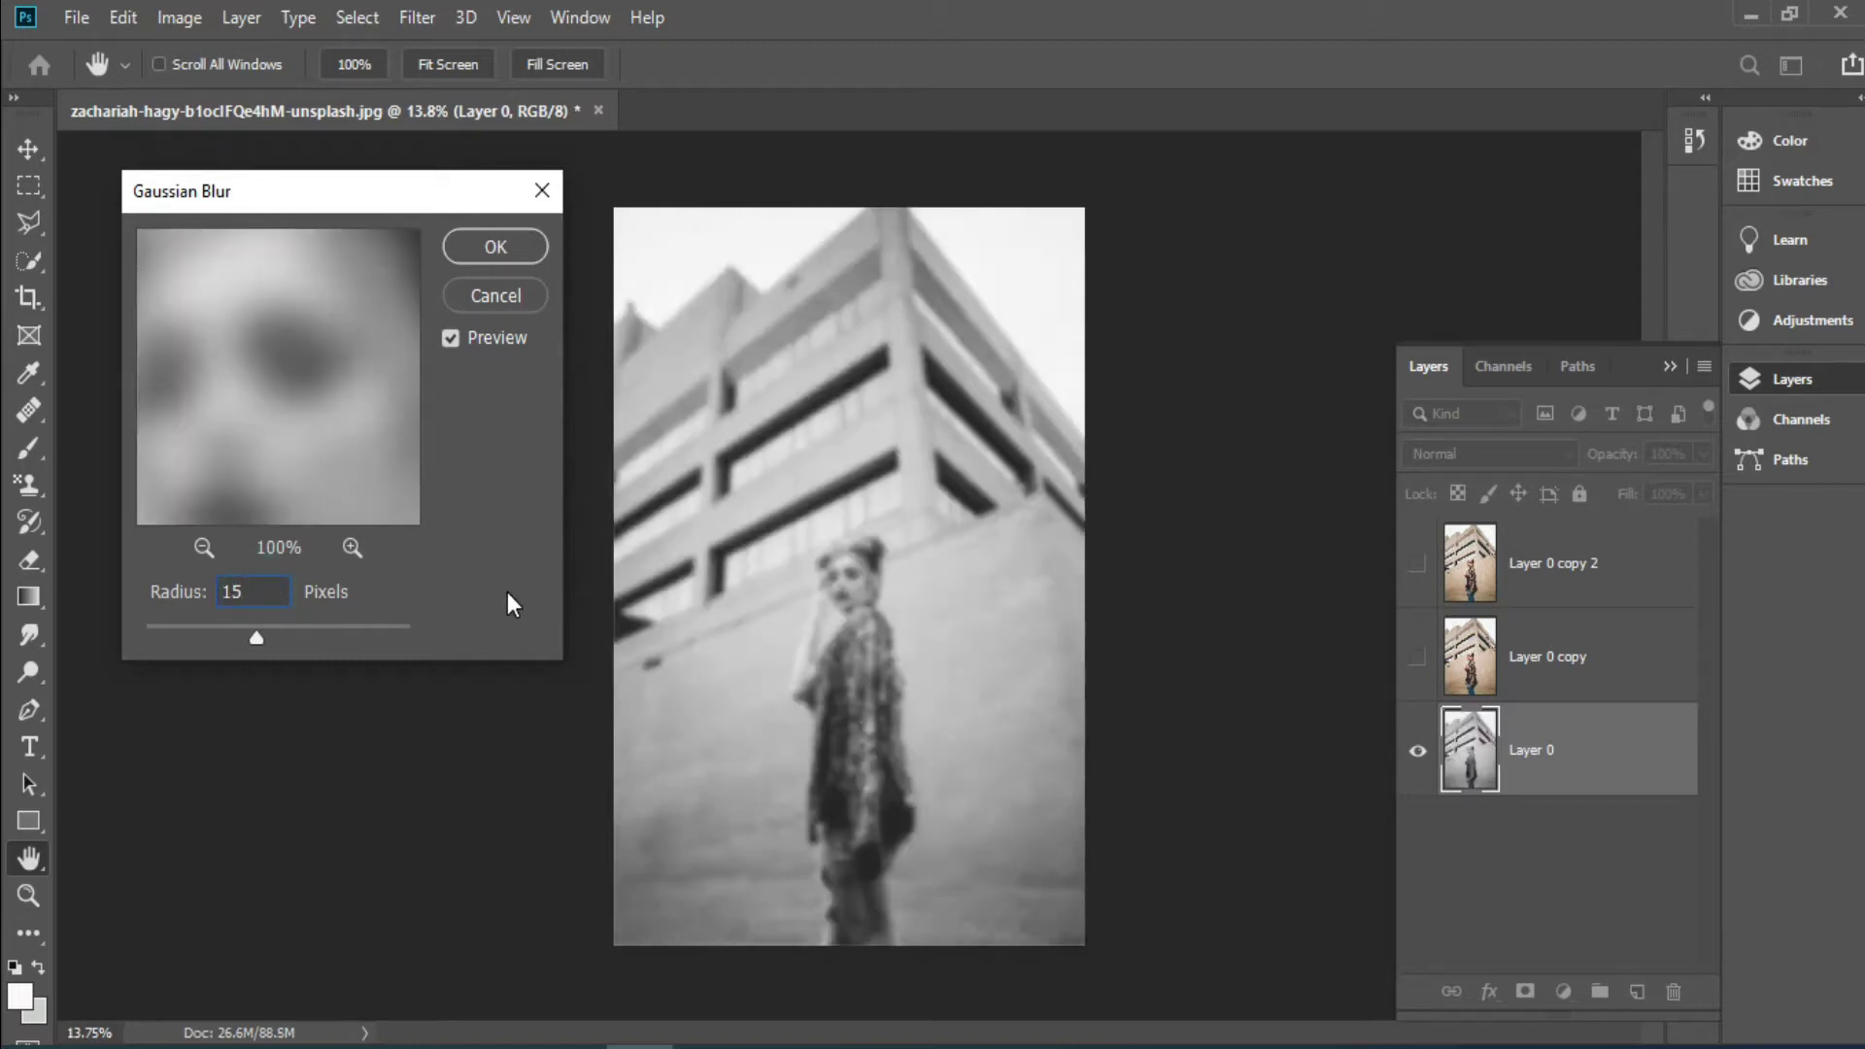
pyautogui.click(491, 255)
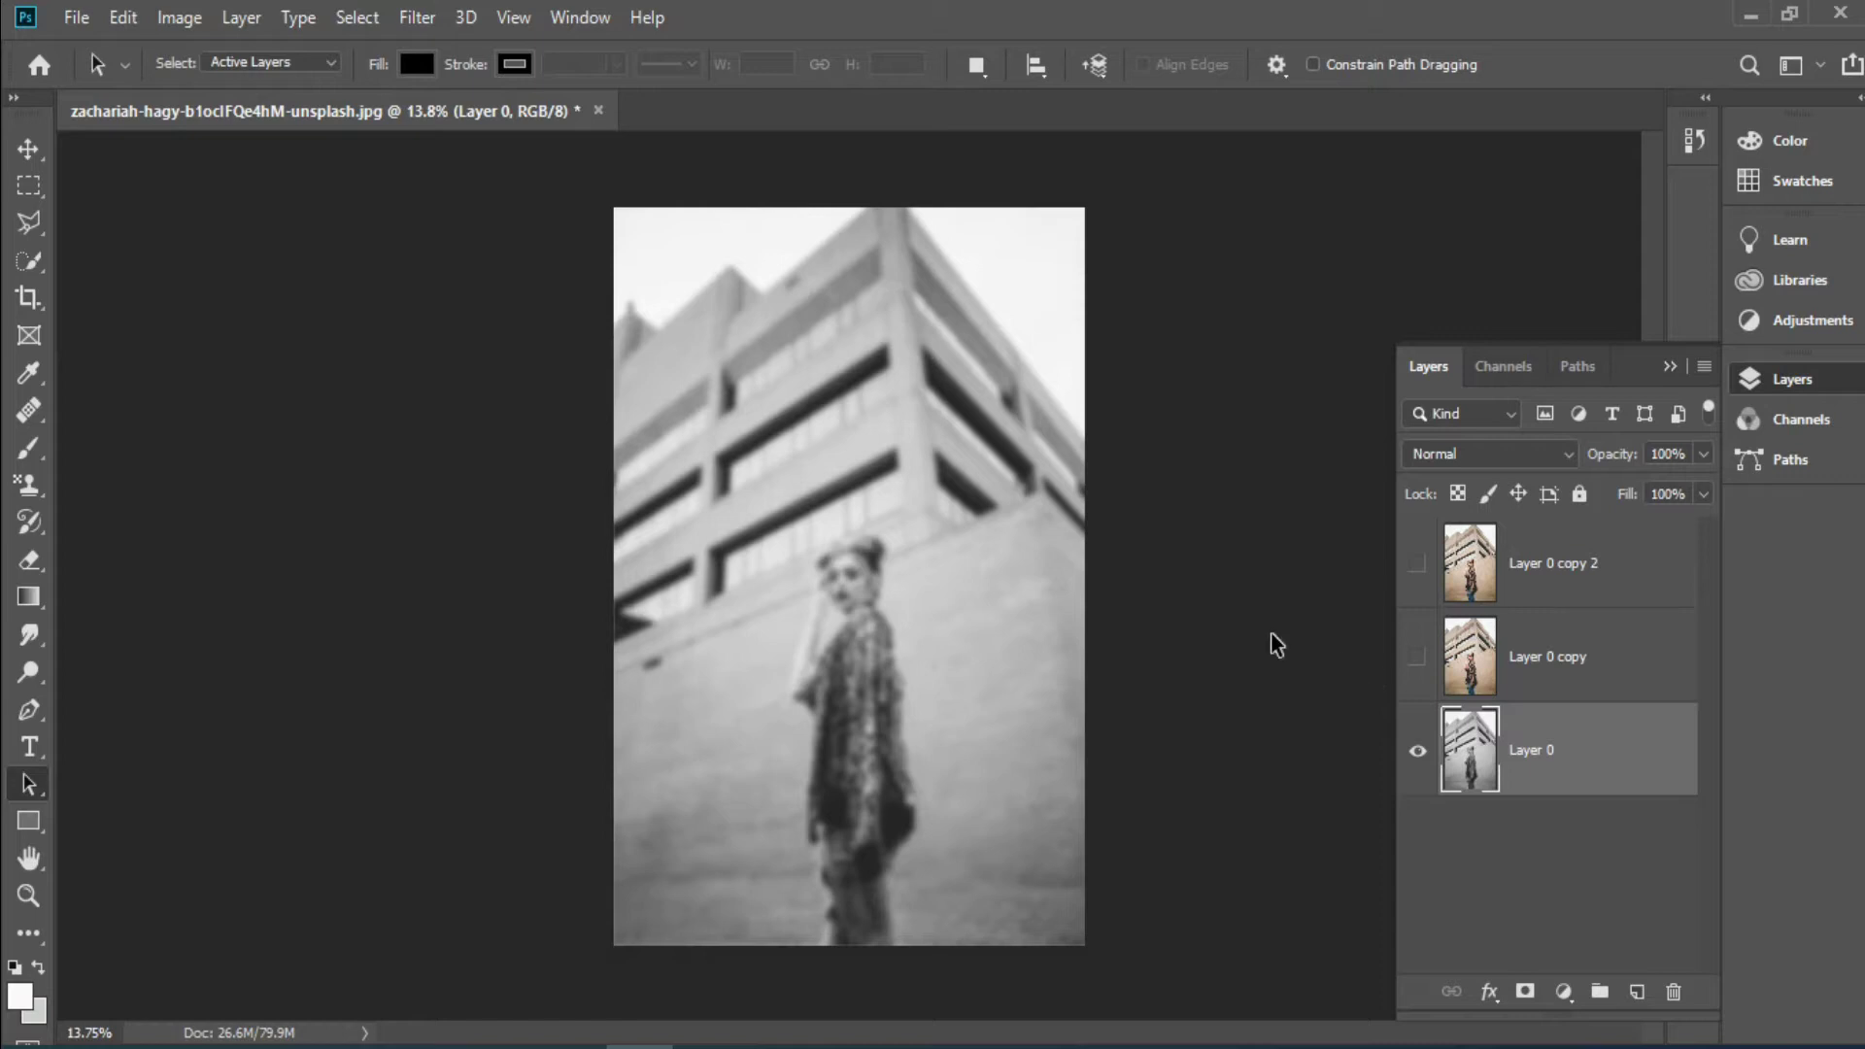
# - Draw a straight-edged Polygonal Lasso selection around the image's right portion, then show Layer 0 copy
pyautogui.click(39, 230)
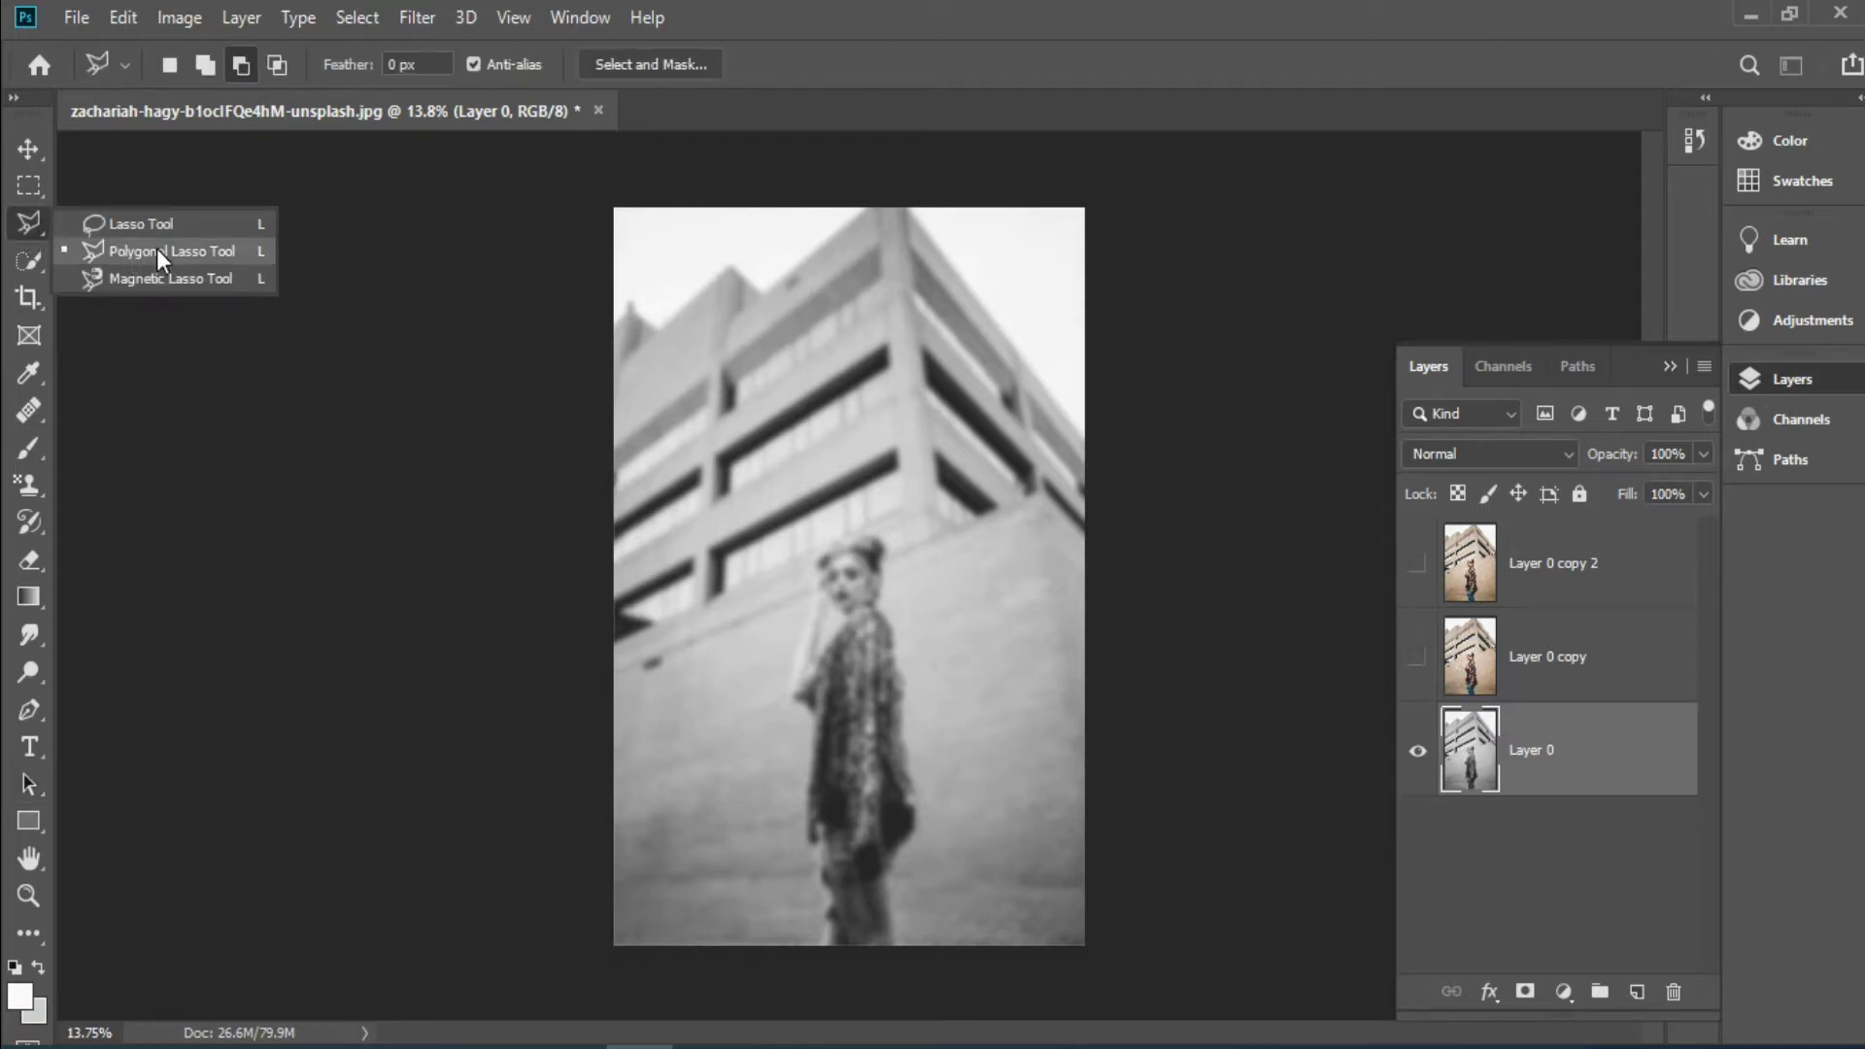
pyautogui.click(159, 251)
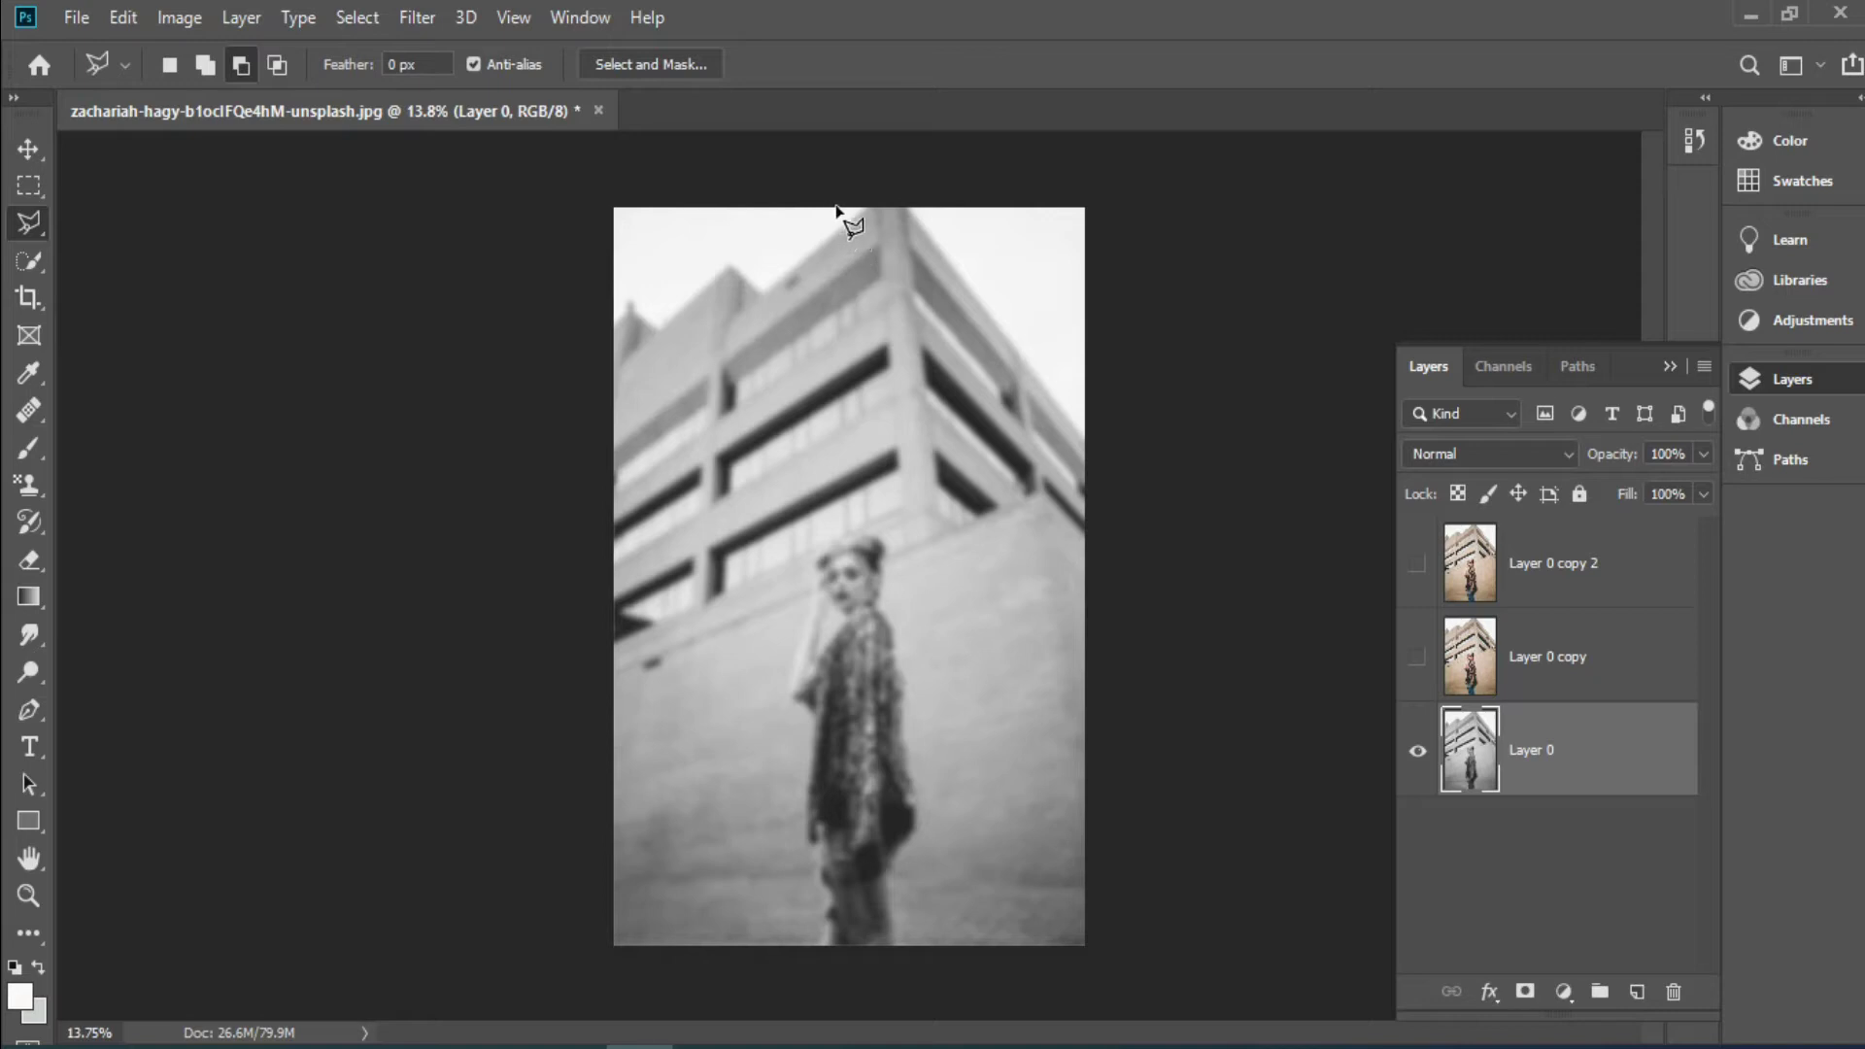
pyautogui.click(837, 208)
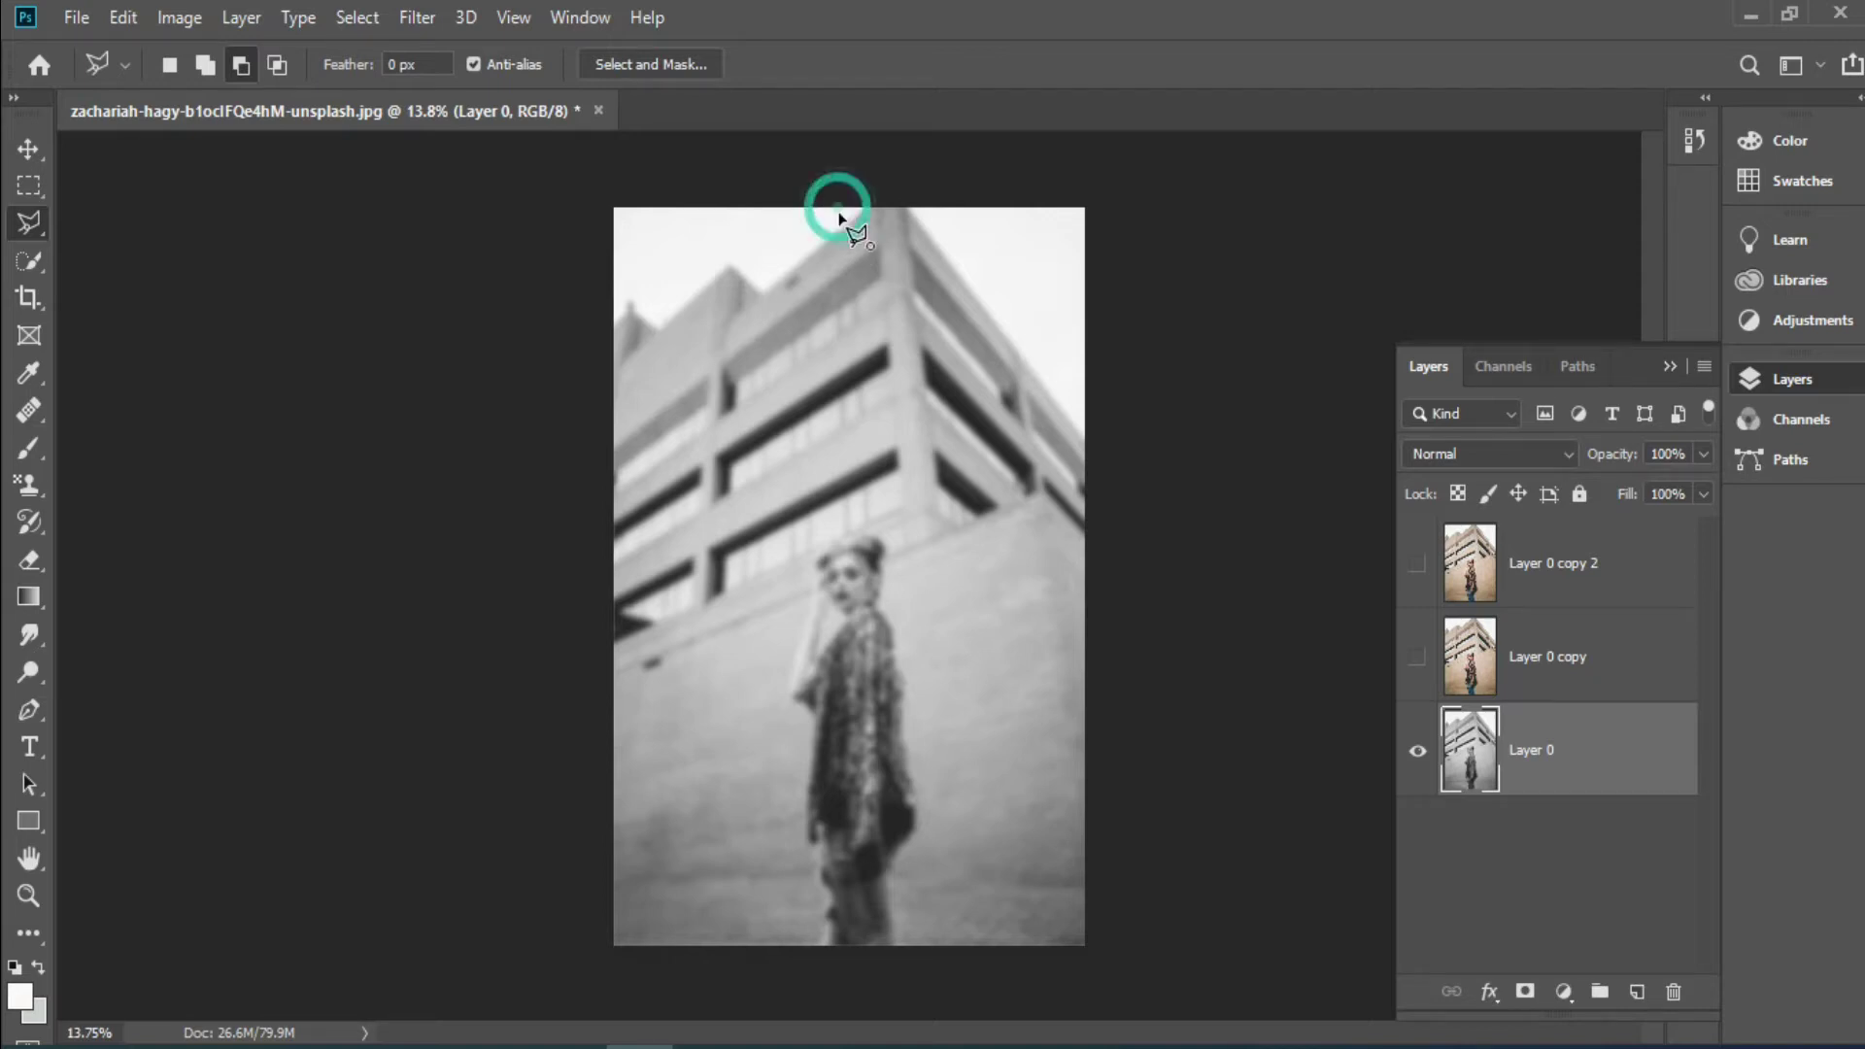
pyautogui.click(829, 948)
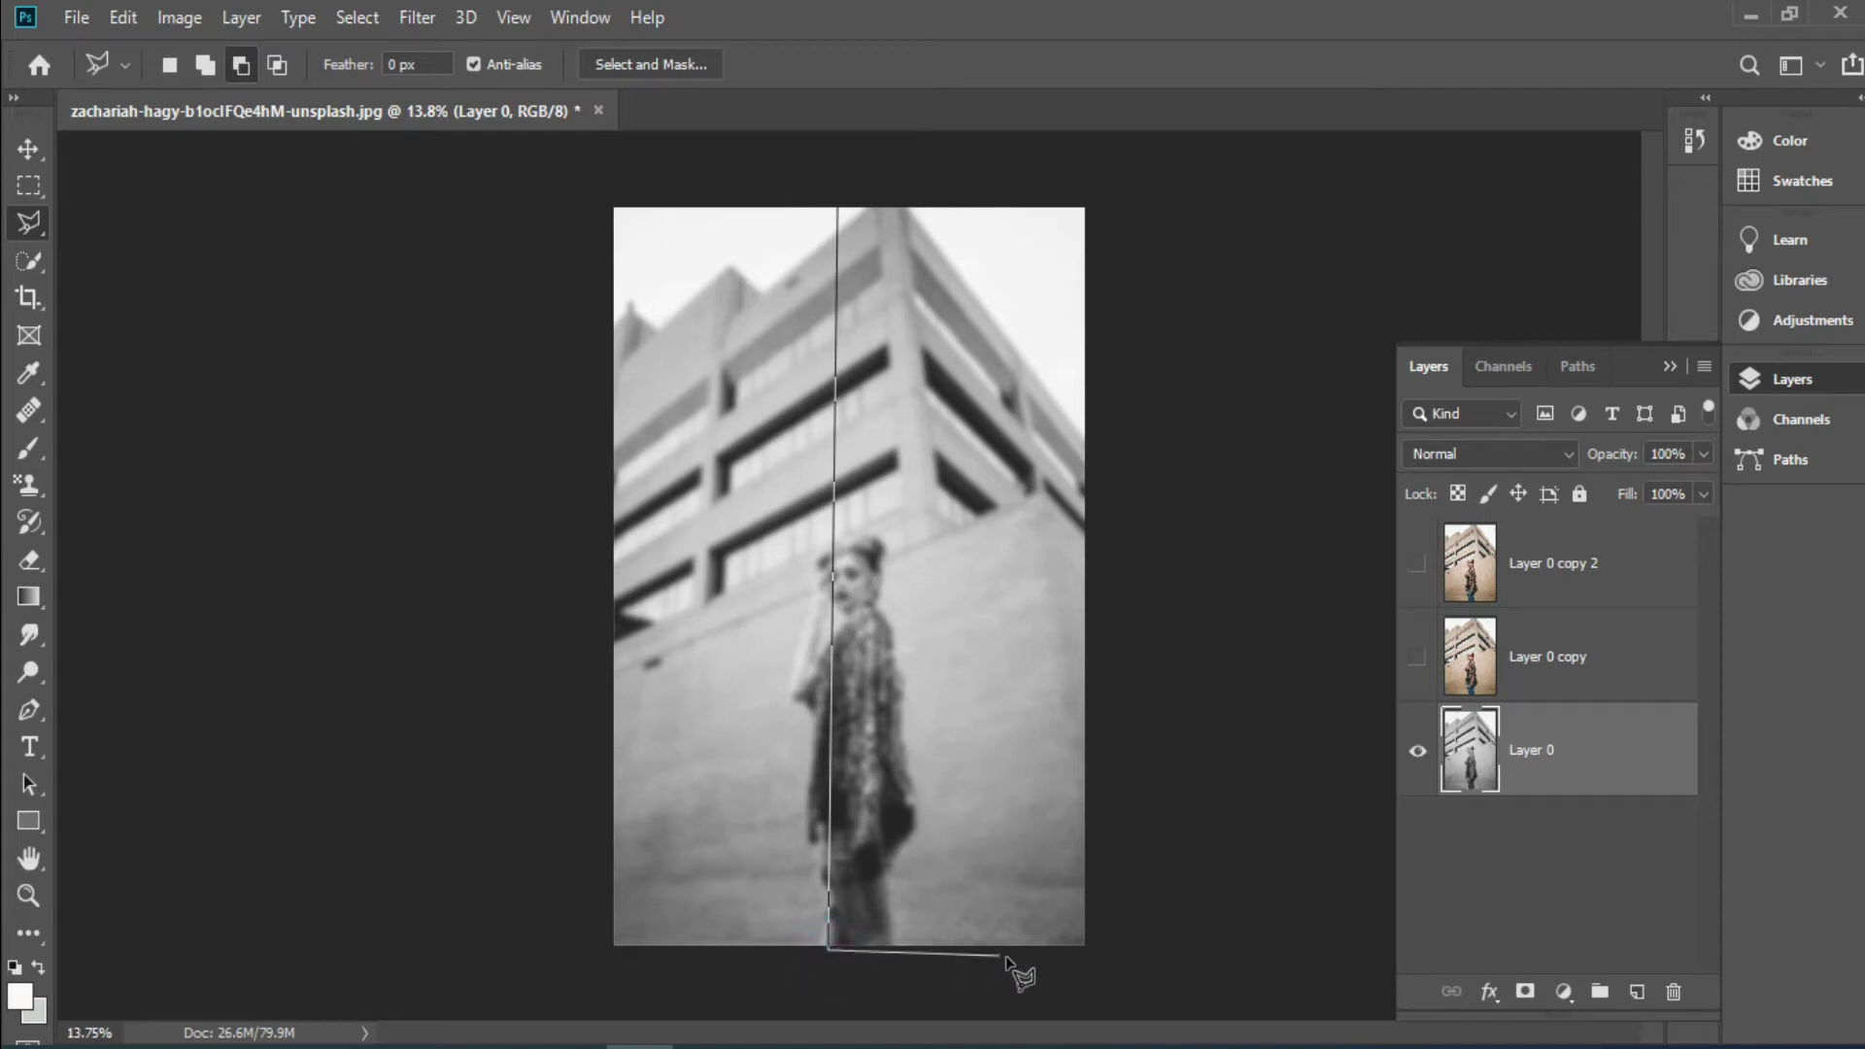
pyautogui.click(1093, 951)
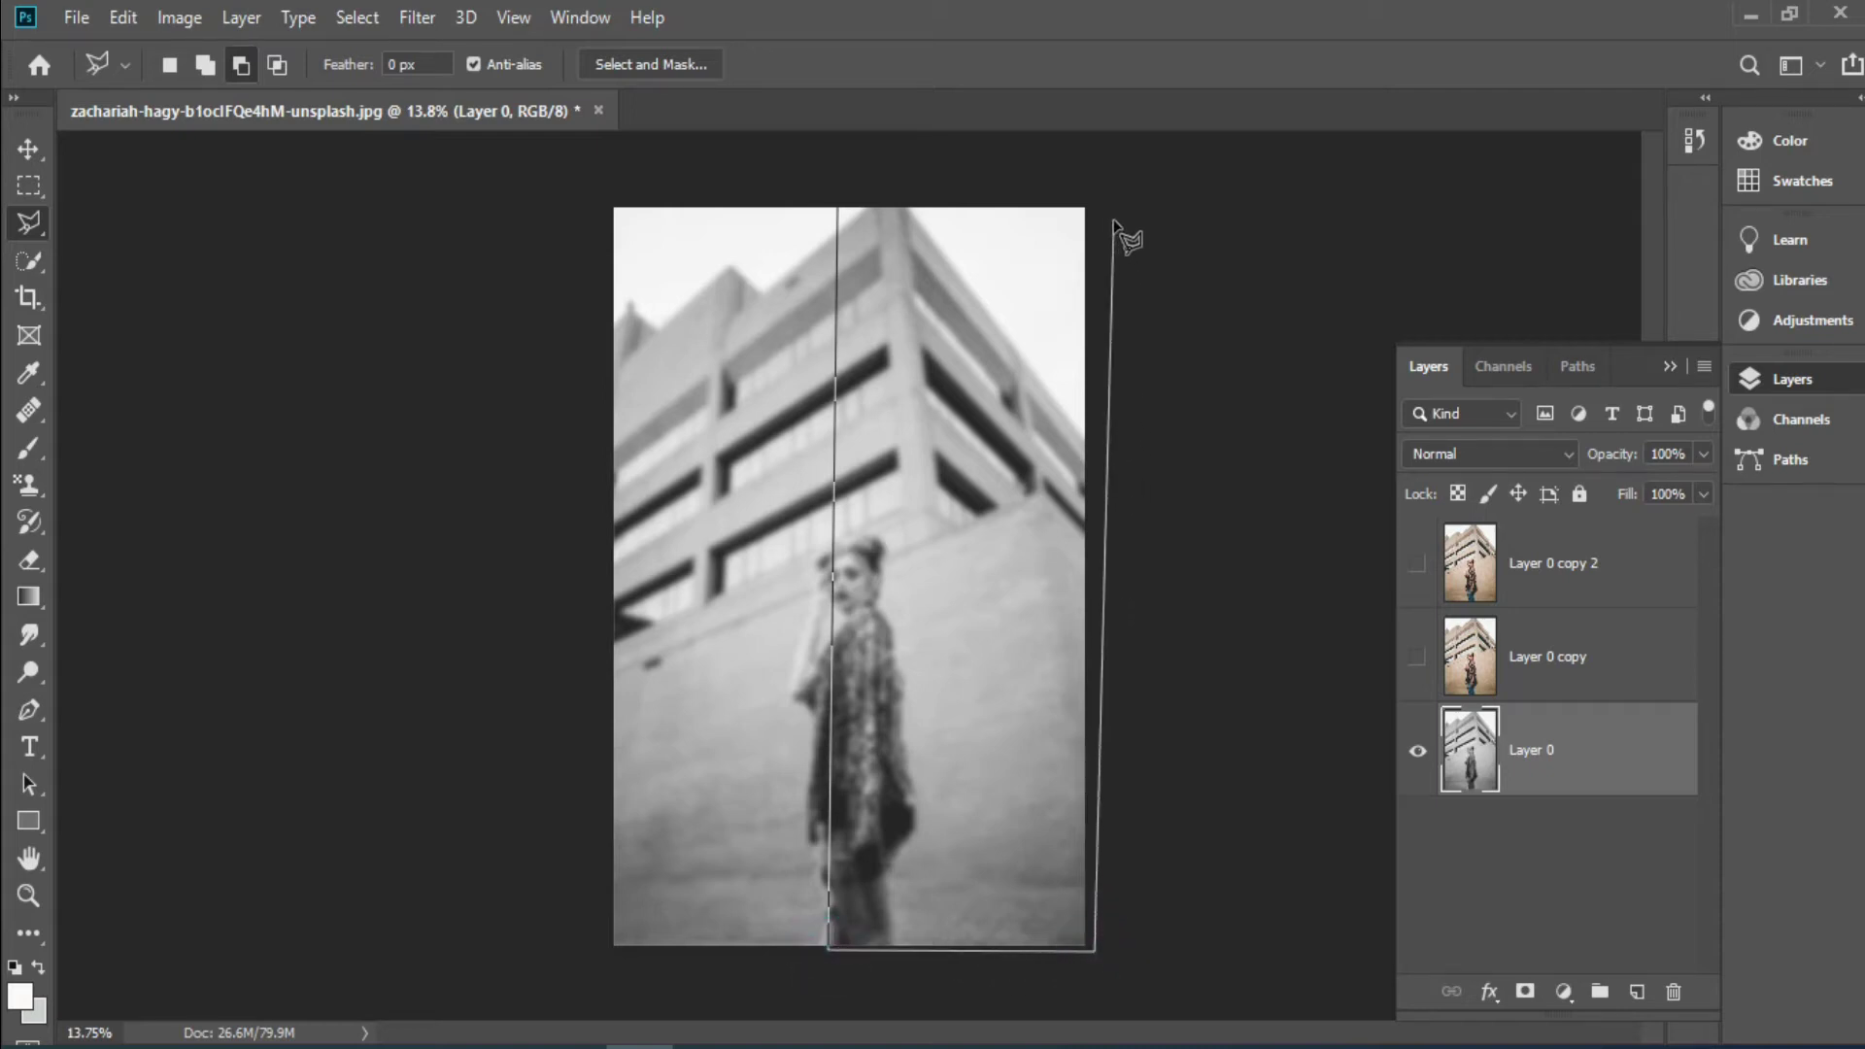
pyautogui.click(1093, 200)
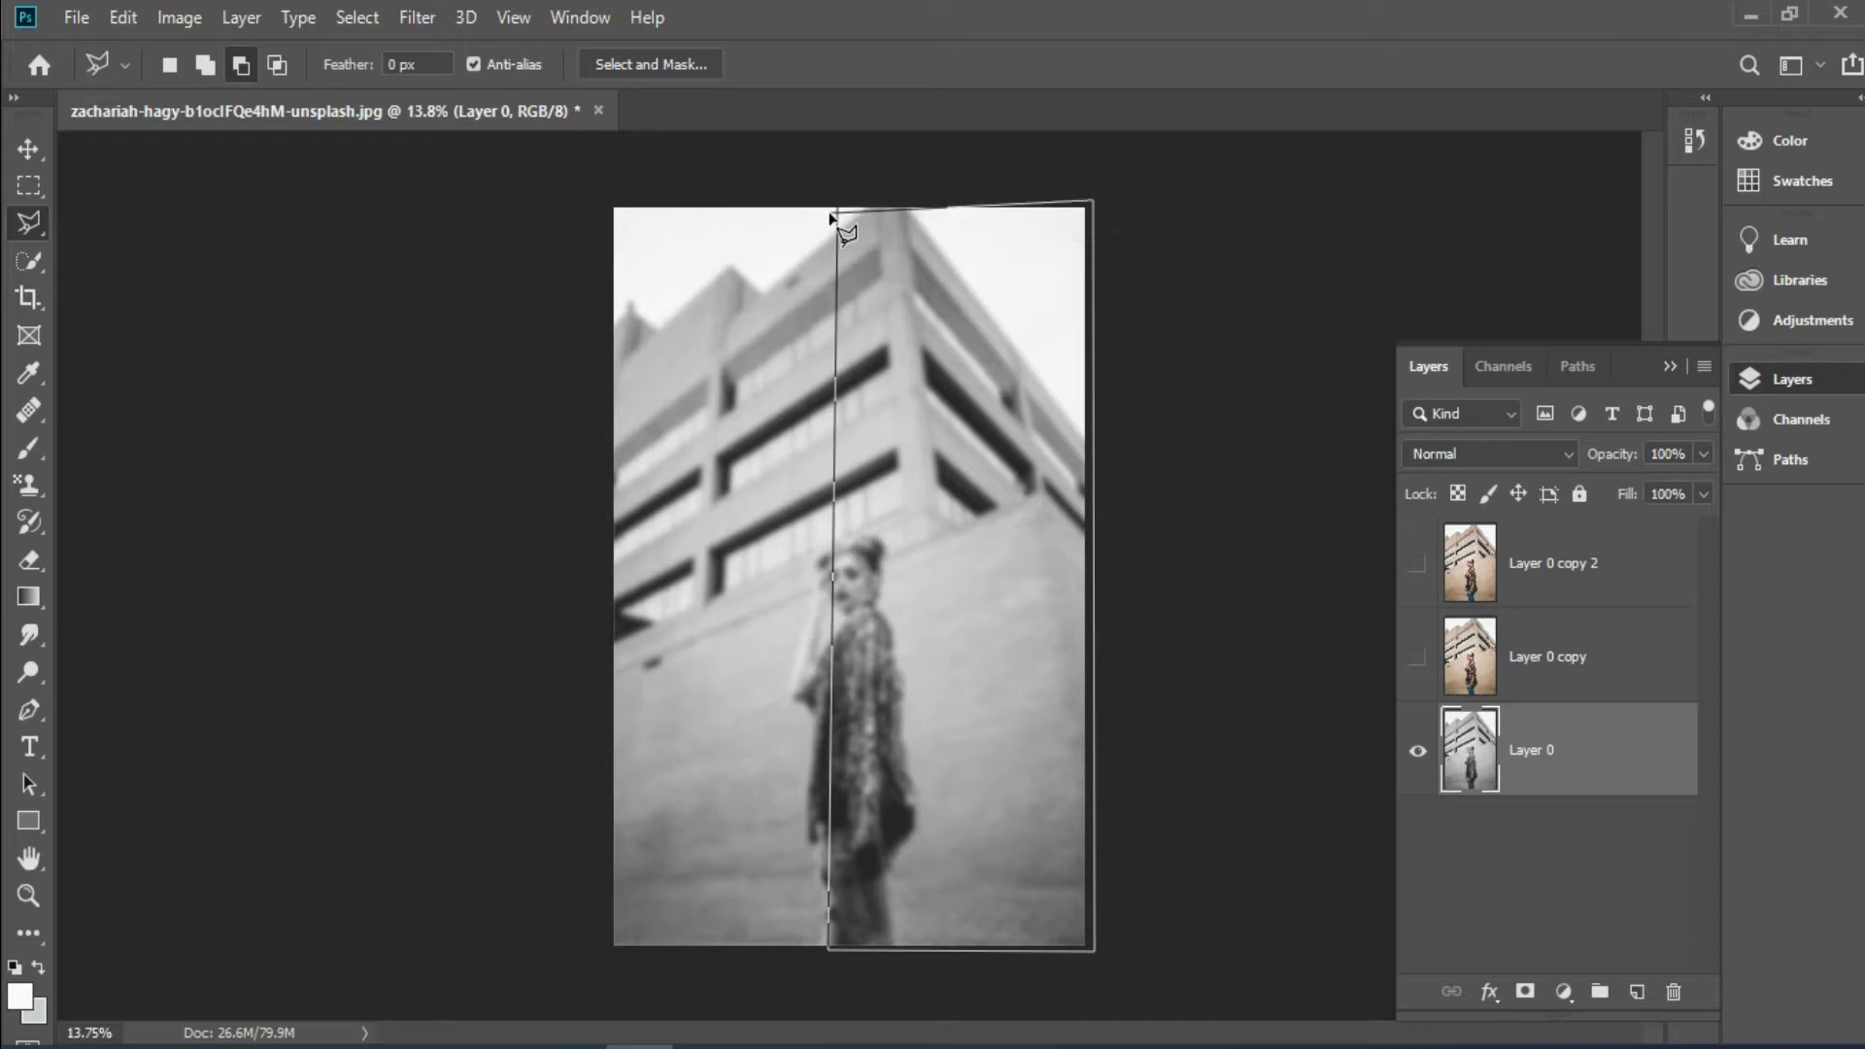
pyautogui.click(836, 207)
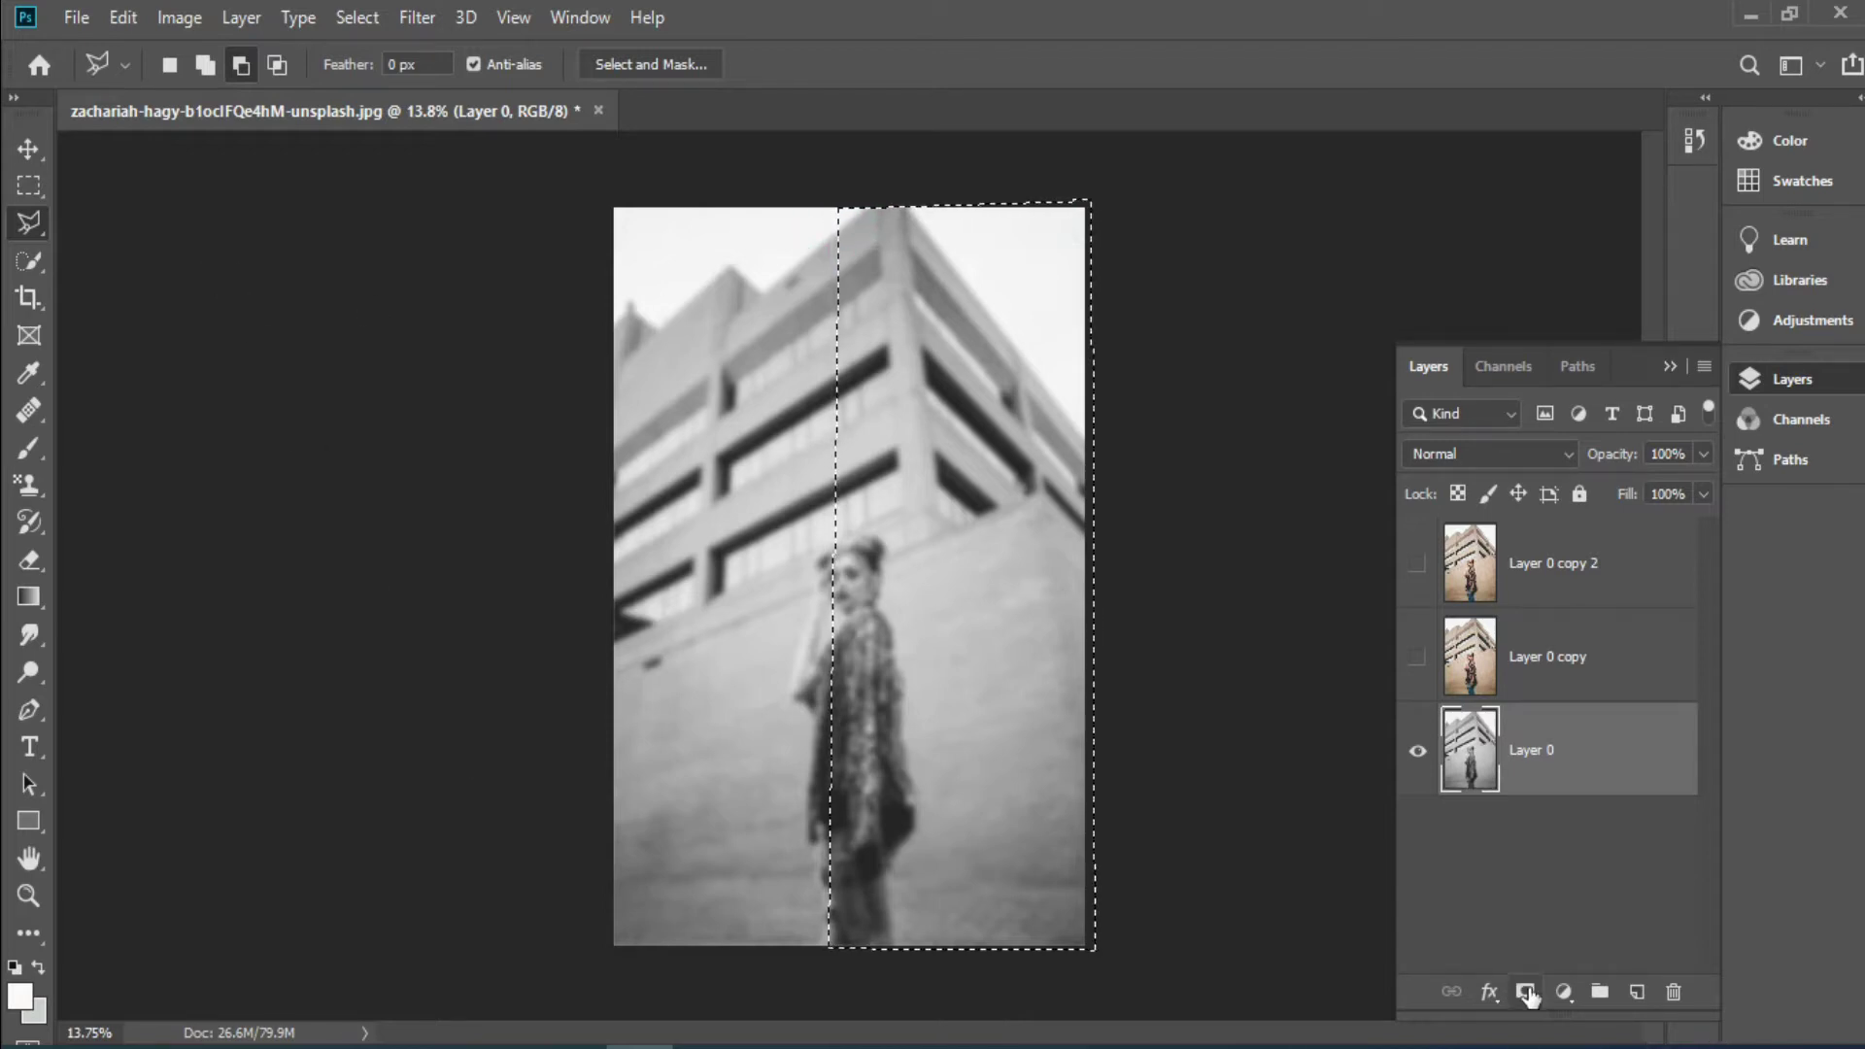
pyautogui.click(1420, 656)
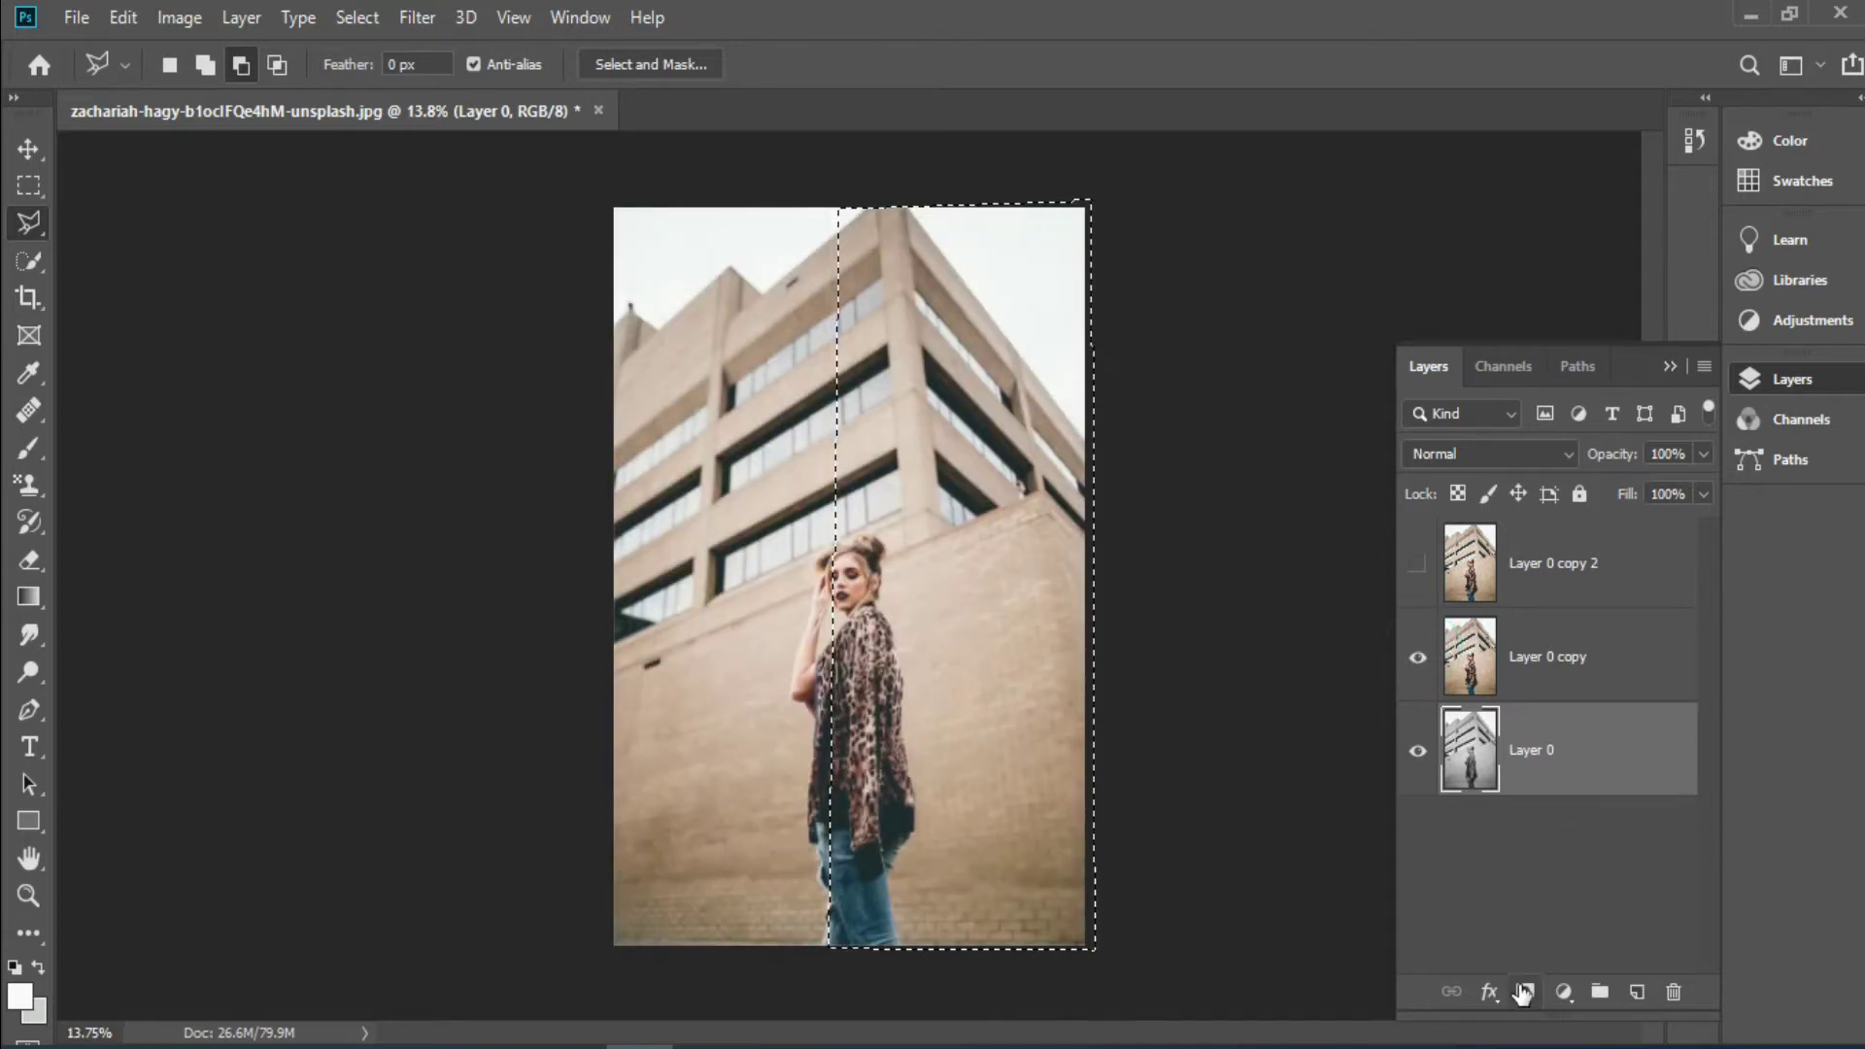
# - Mask Layer 0 to the selection above Layer 0 copy, with visible Layer 0 copy 2 on top
pyautogui.click(1525, 992)
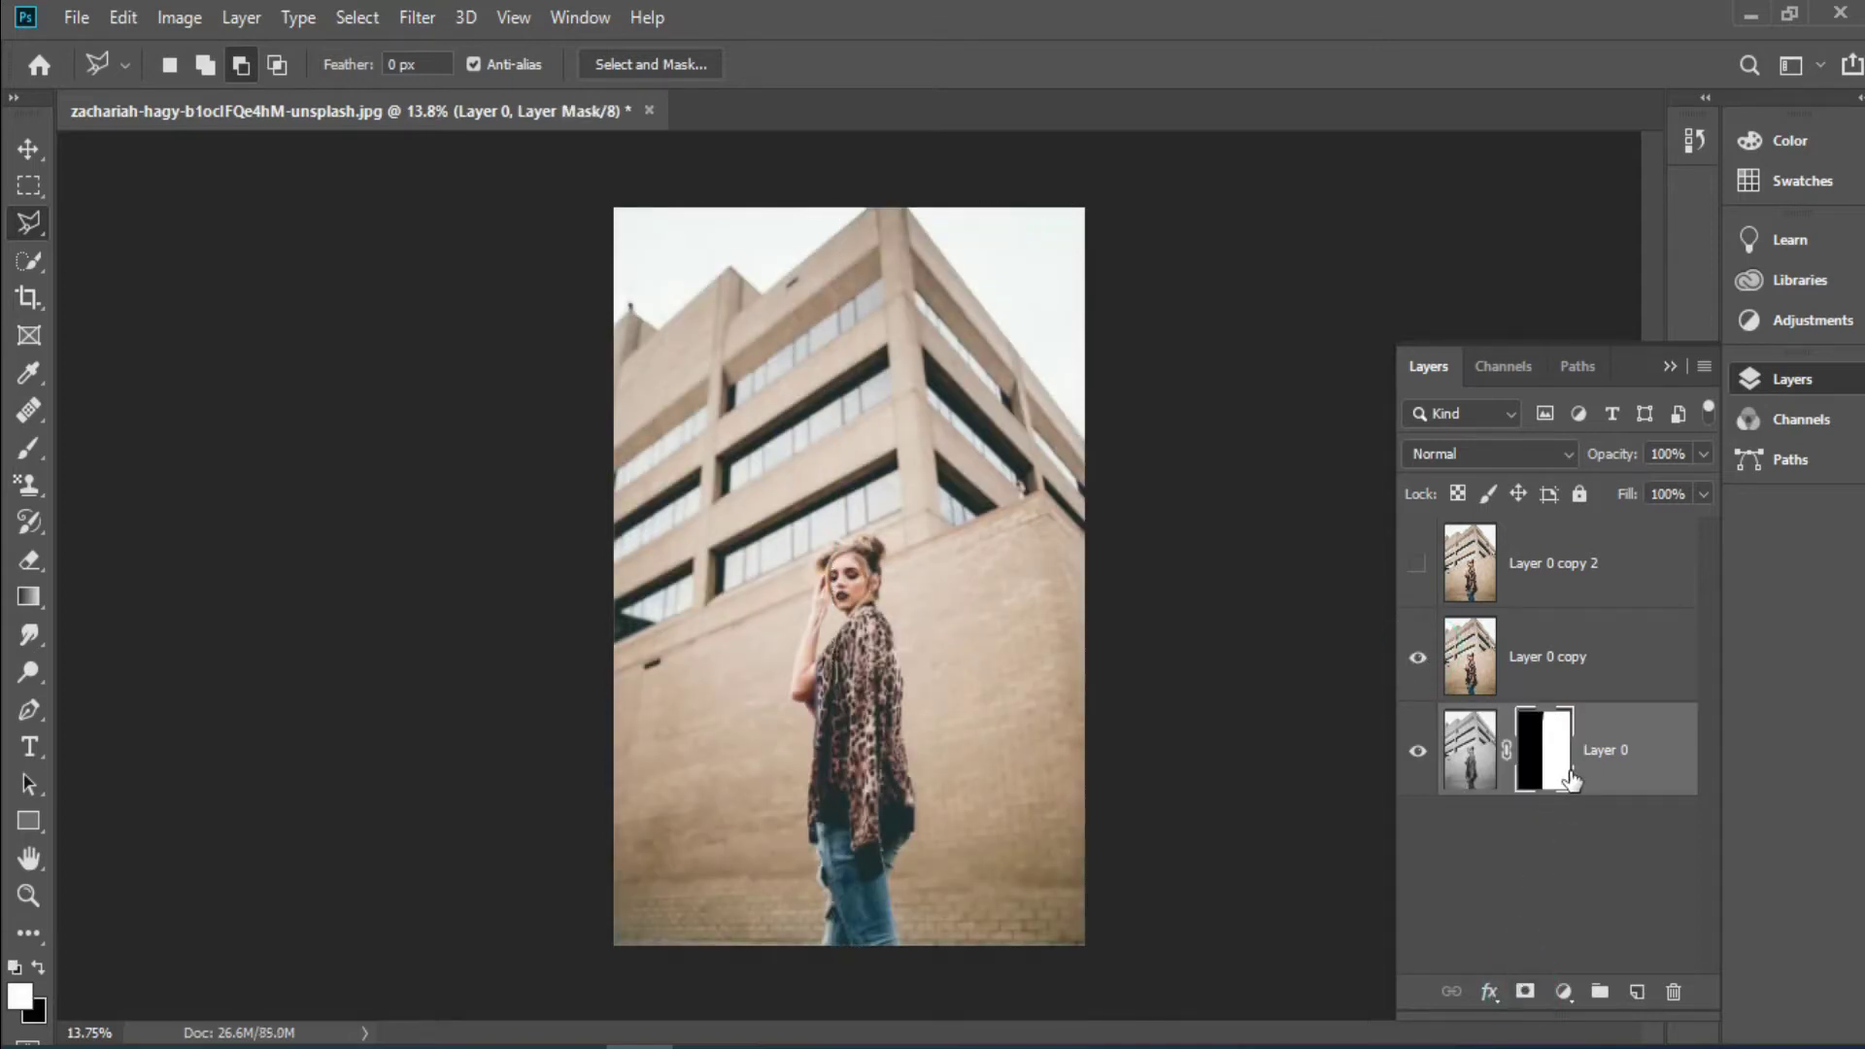
pyautogui.moveTo(1601, 765); pyautogui.dragTo(1594, 659)
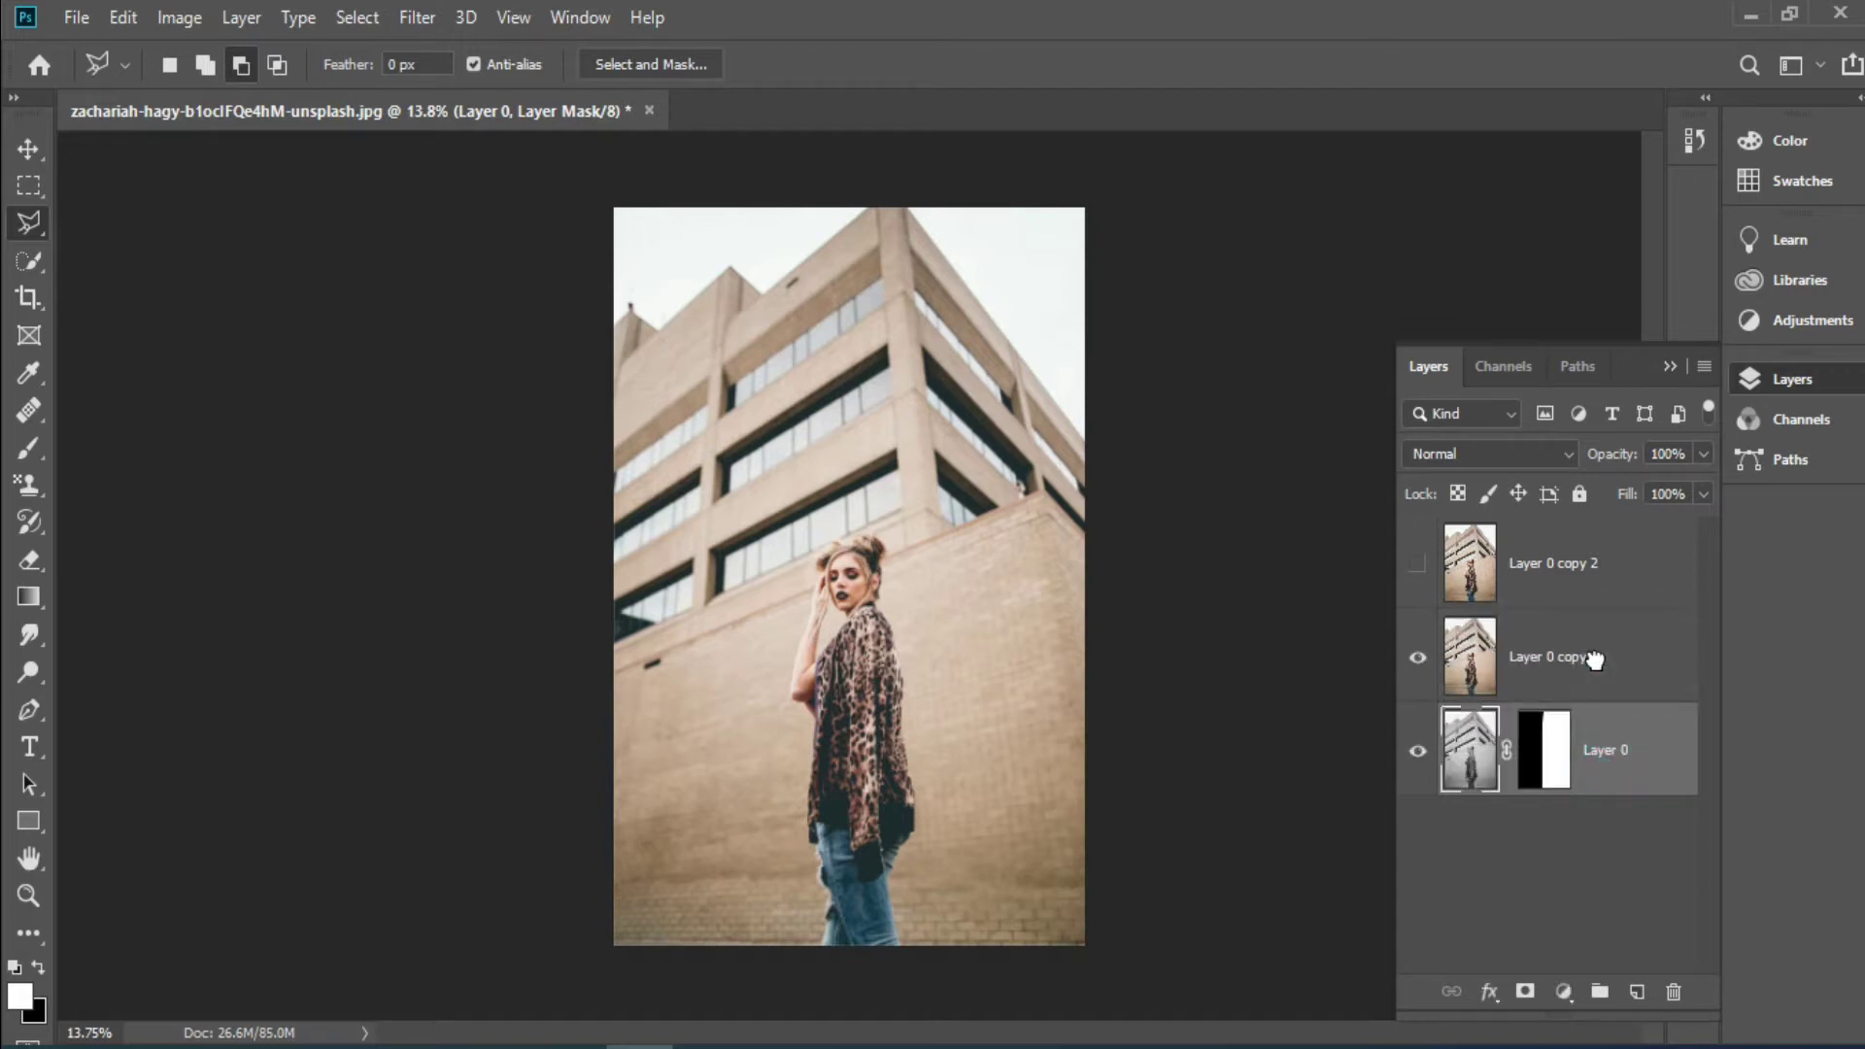
pyautogui.moveTo(1598, 758); pyautogui.dragTo(1566, 539)
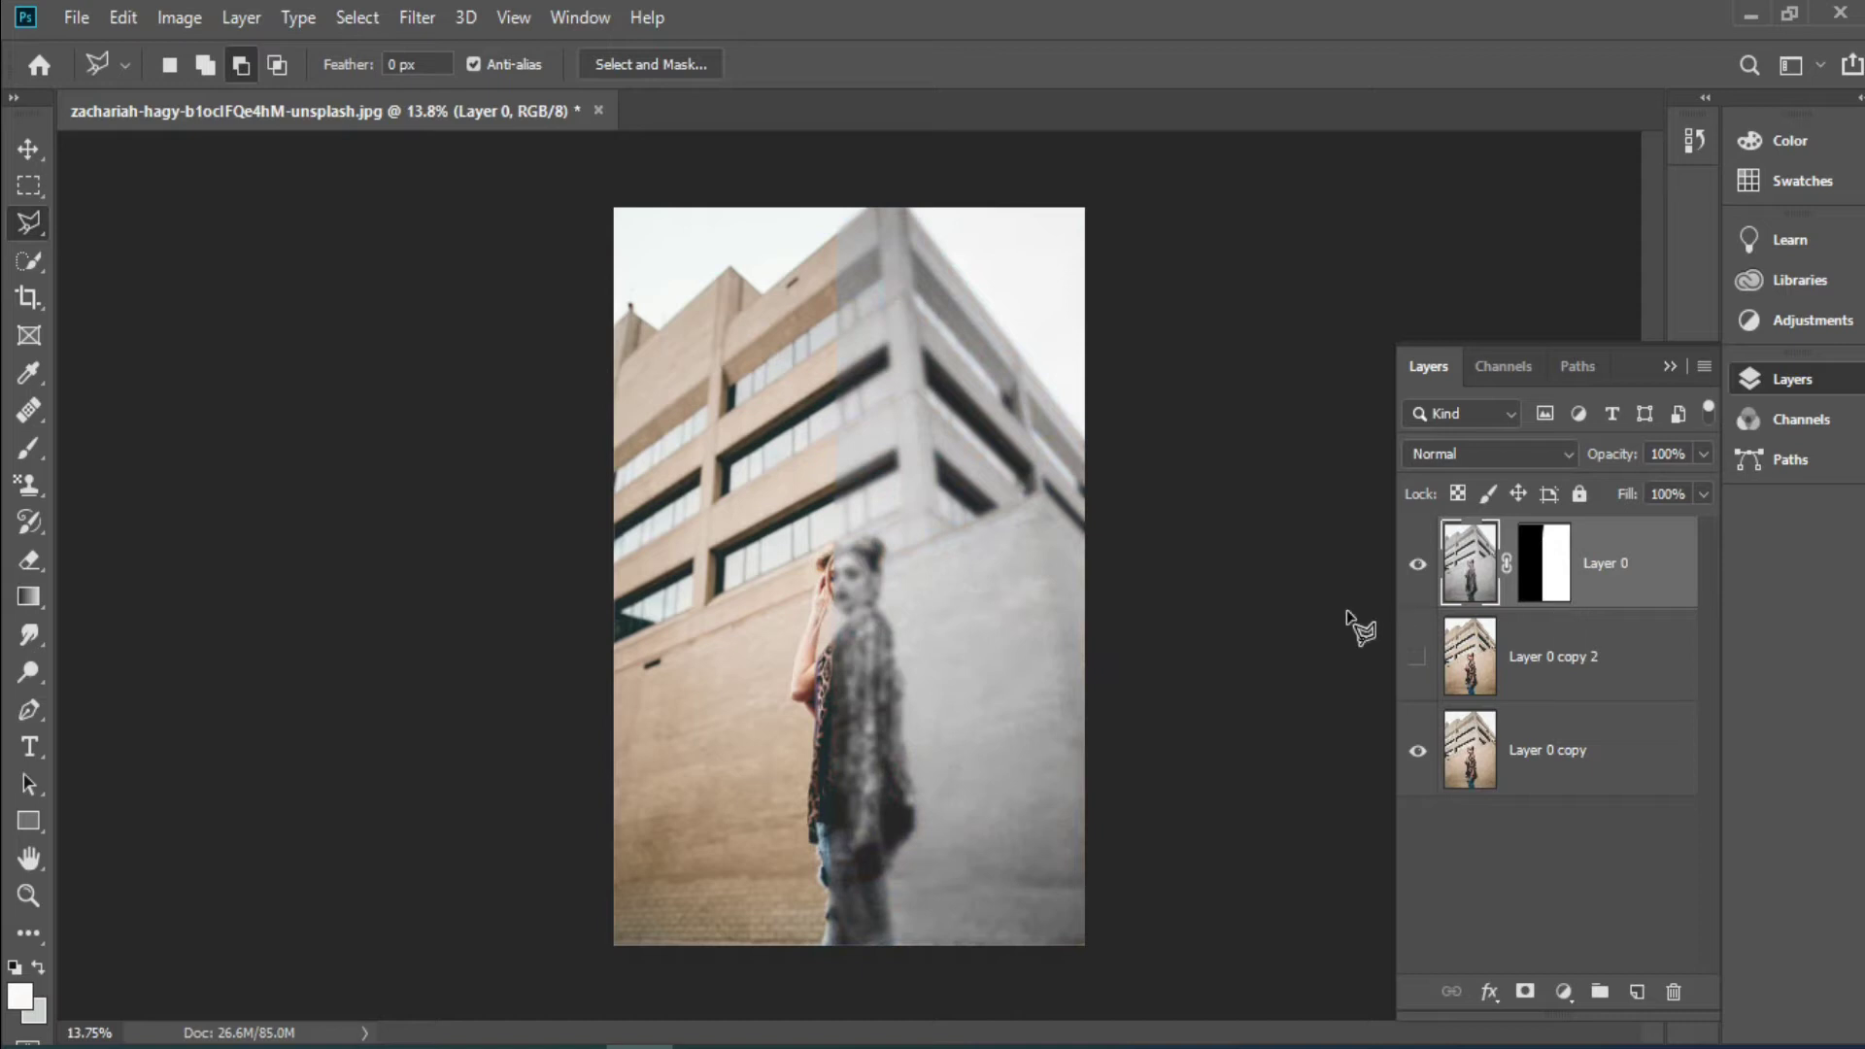
pyautogui.click(28, 149)
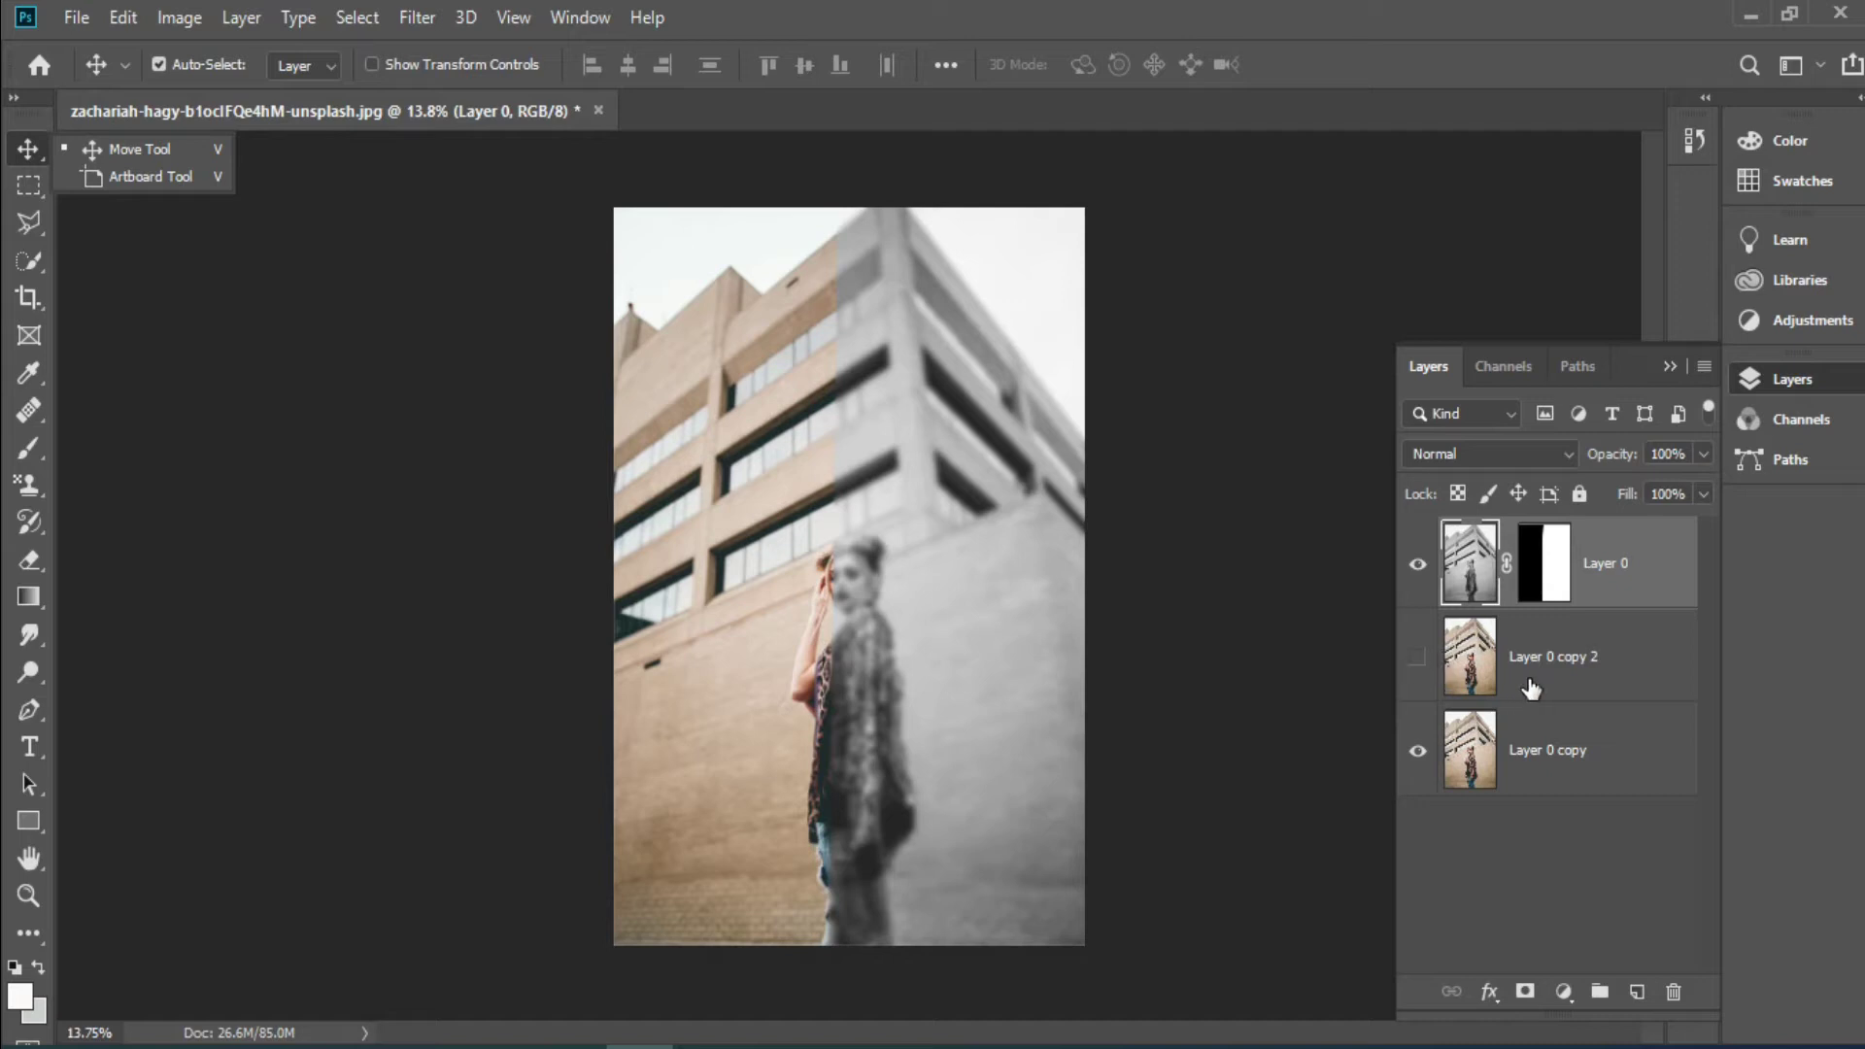
pyautogui.moveTo(1530, 688); pyautogui.dragTo(1533, 561)
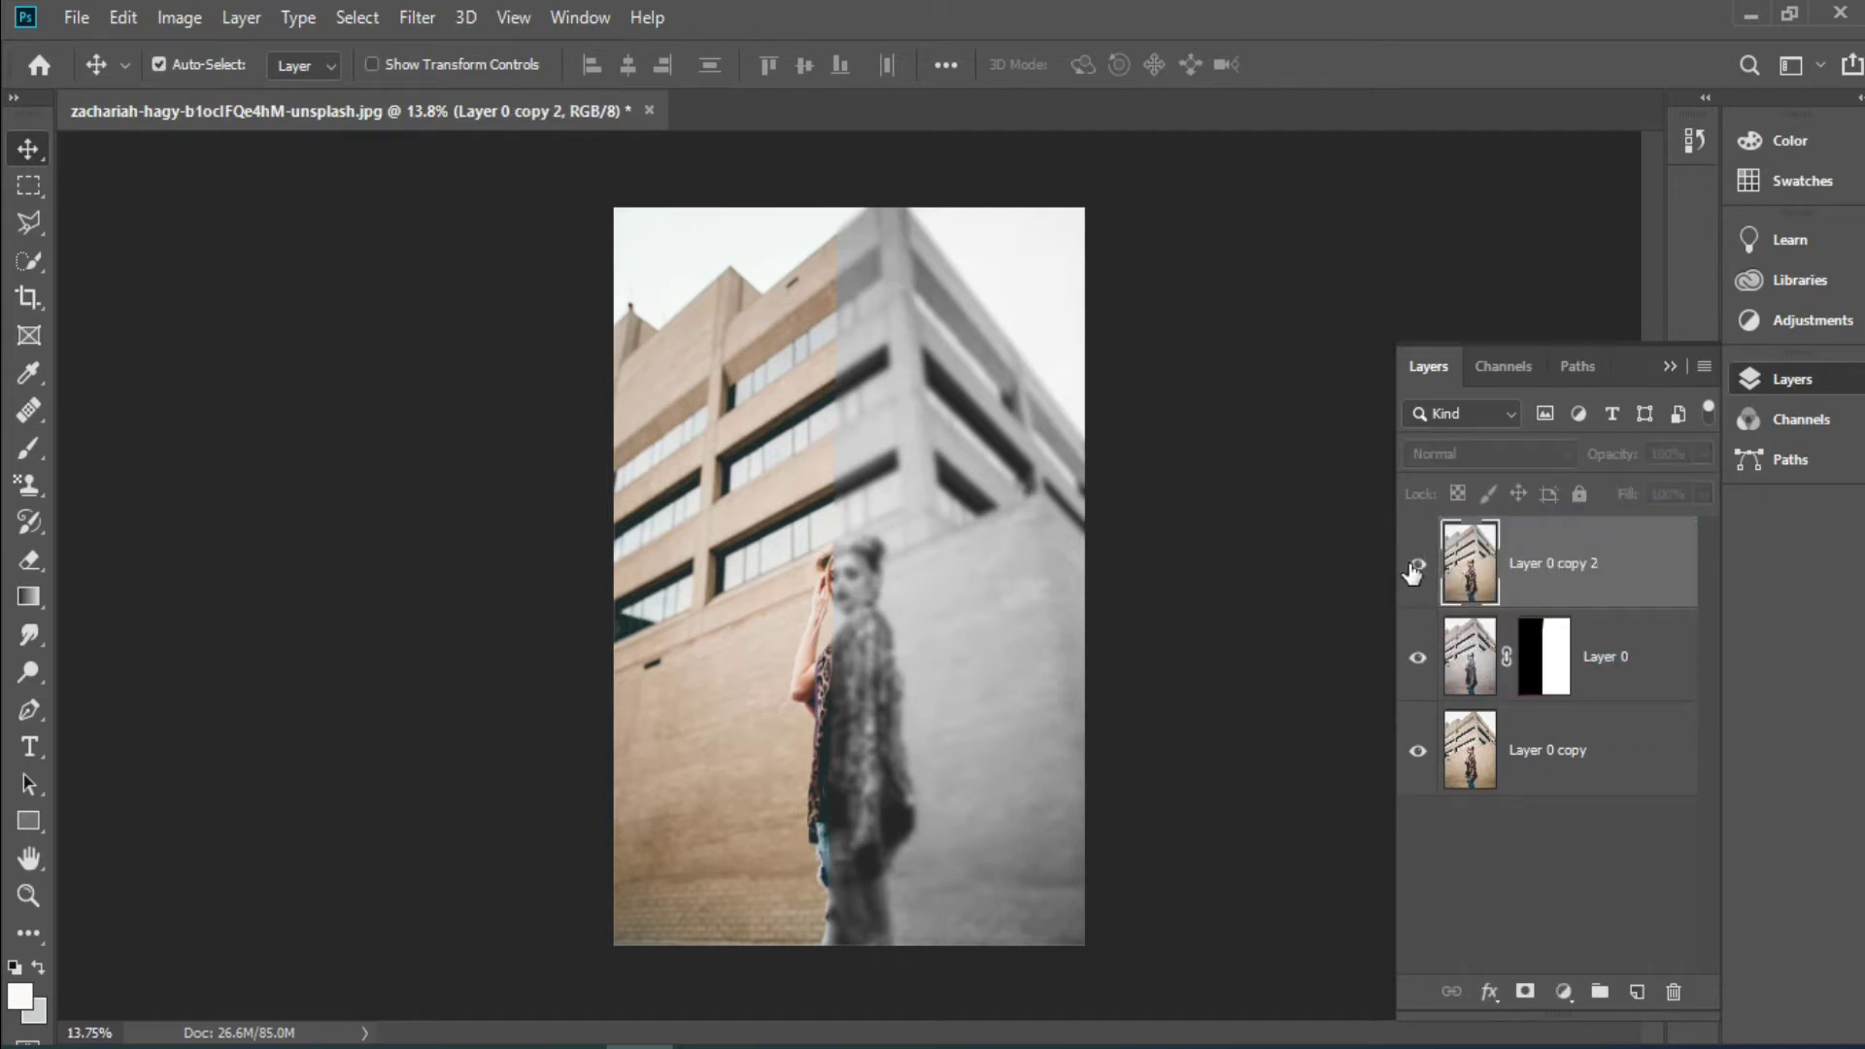
pyautogui.click(1417, 565)
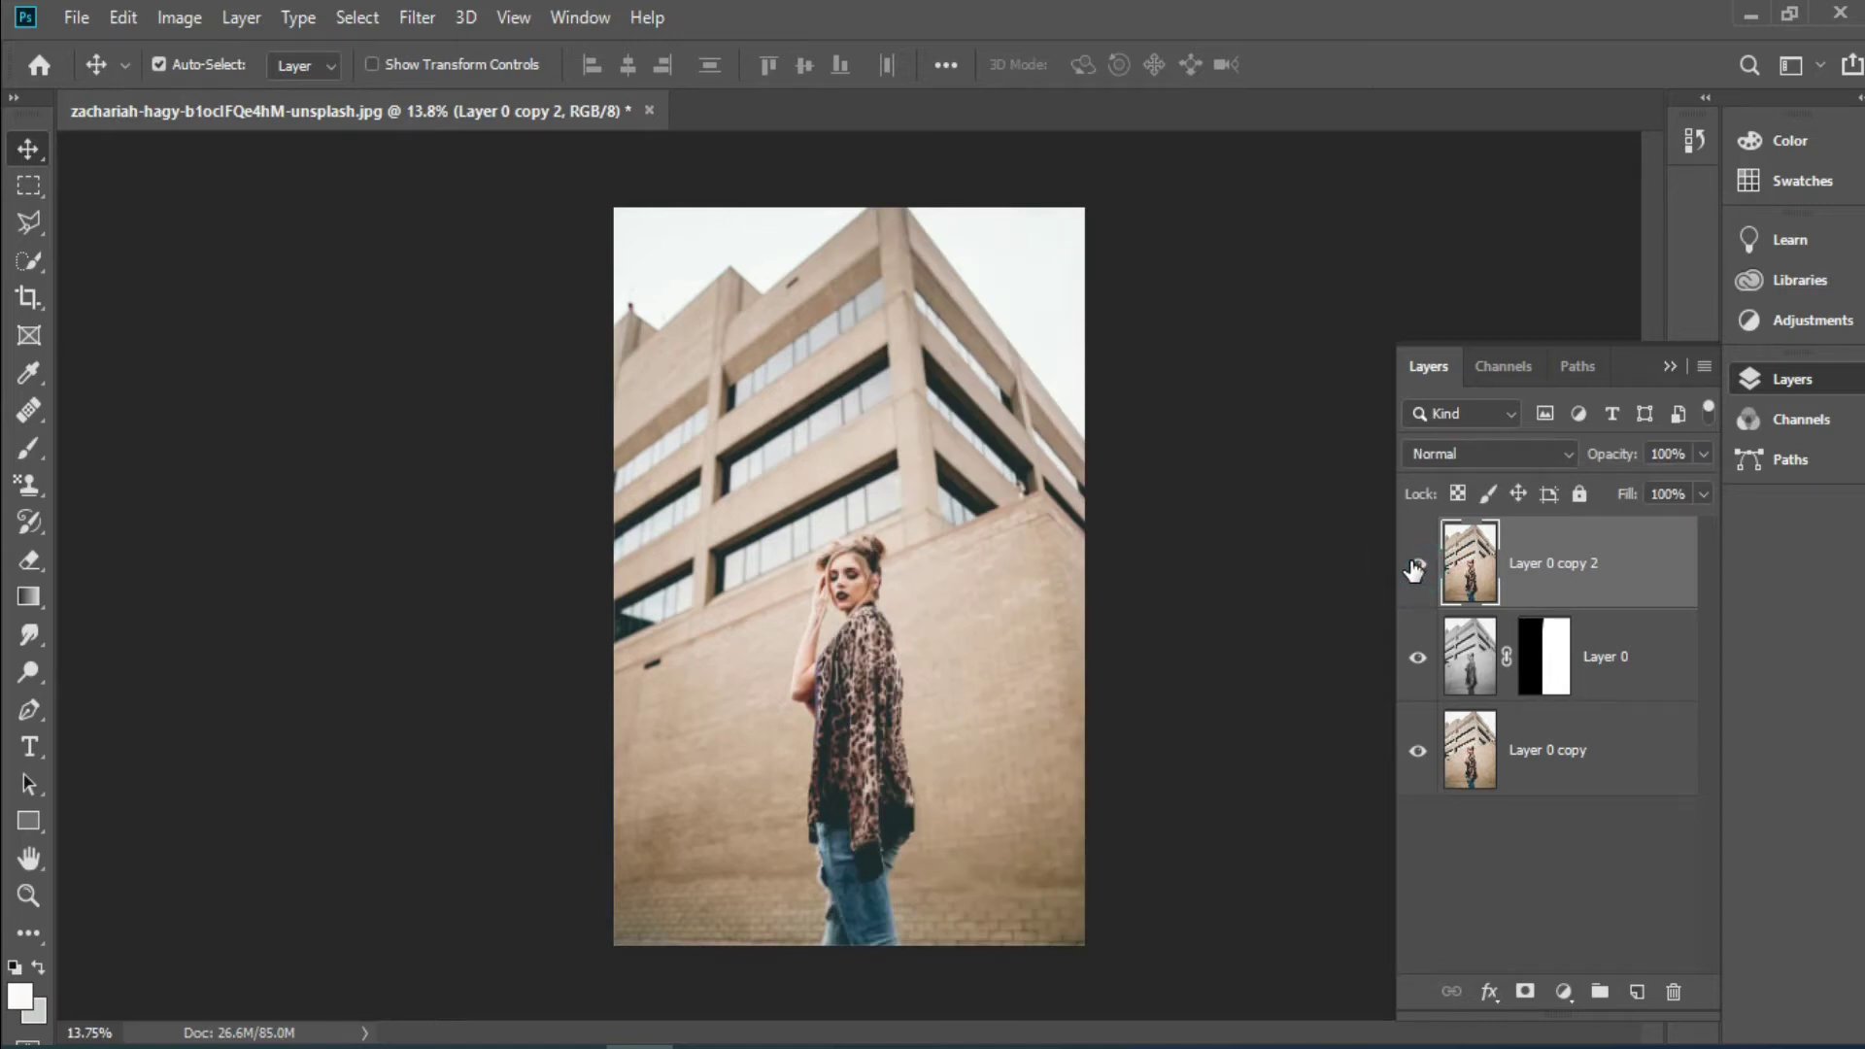
# - Free Transform Layer 0 copy 2 to about 67% and centre it as an inset
pyautogui.hotkey('ctrl', 't')
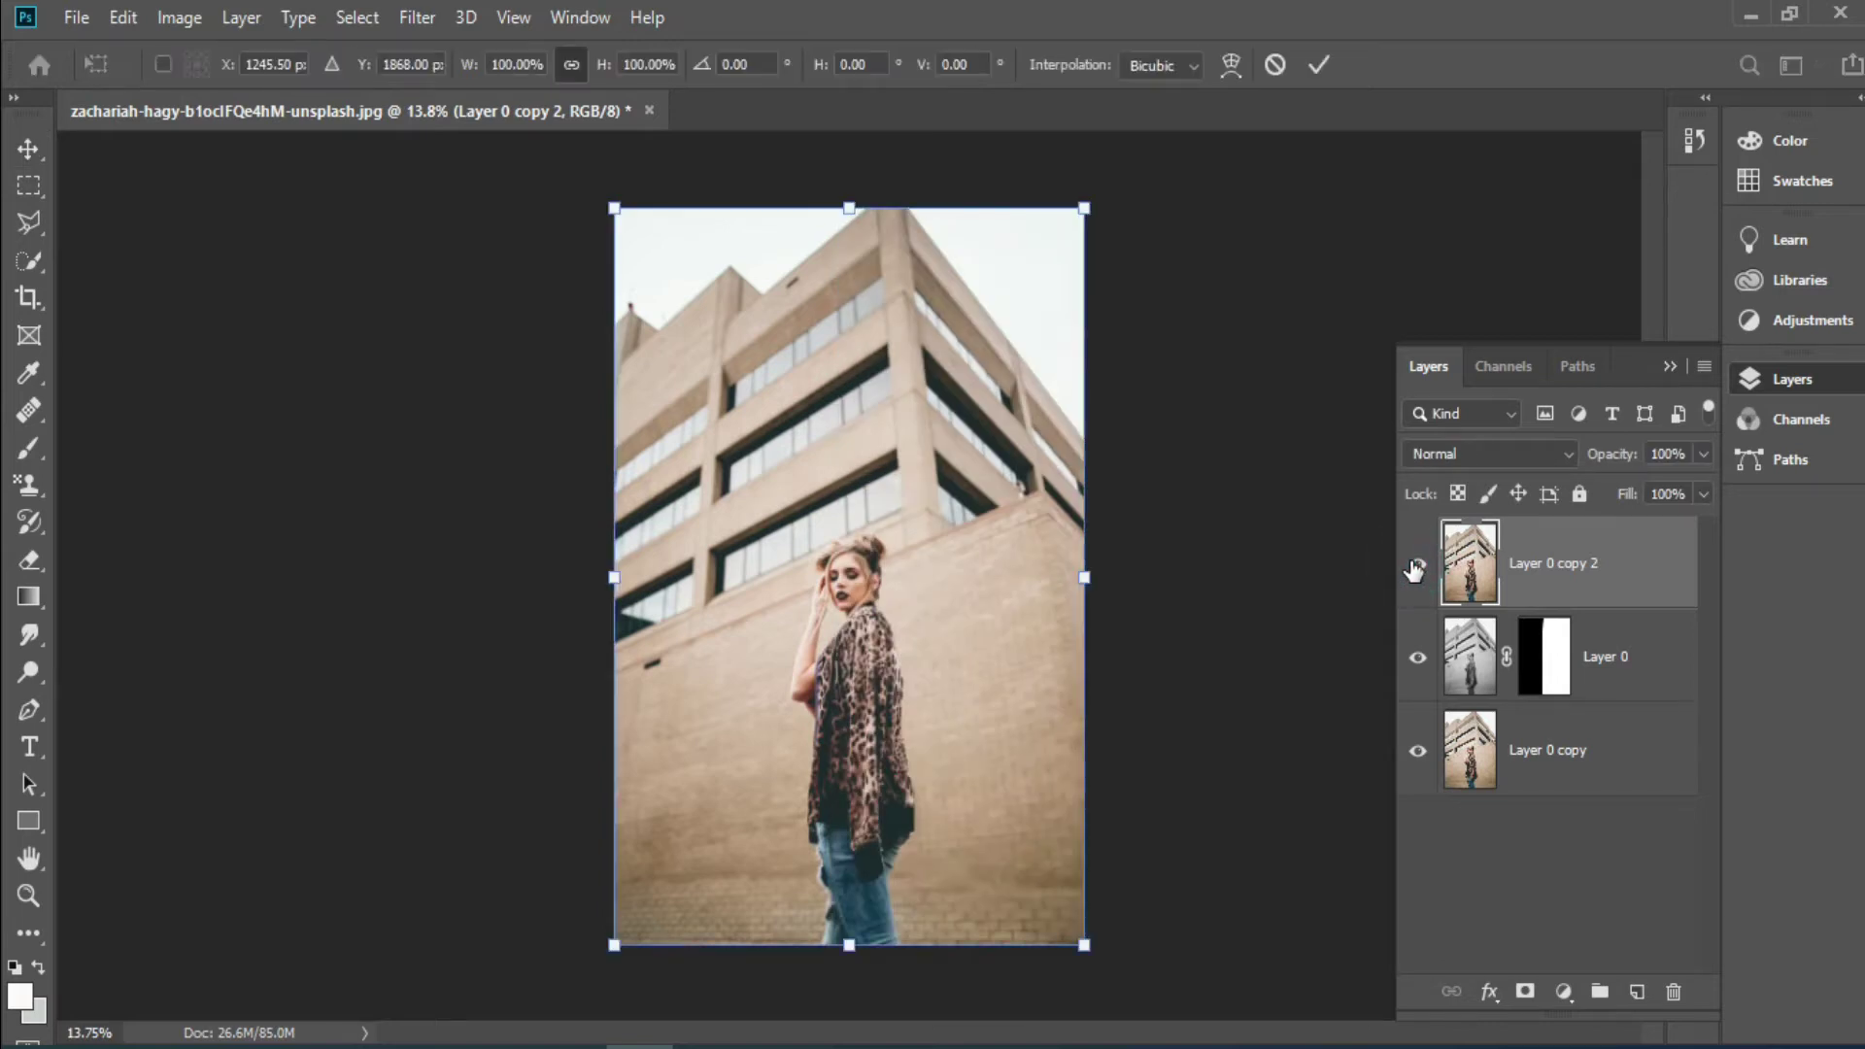
pyautogui.moveTo(1086, 207); pyautogui.dragTo(824, 615)
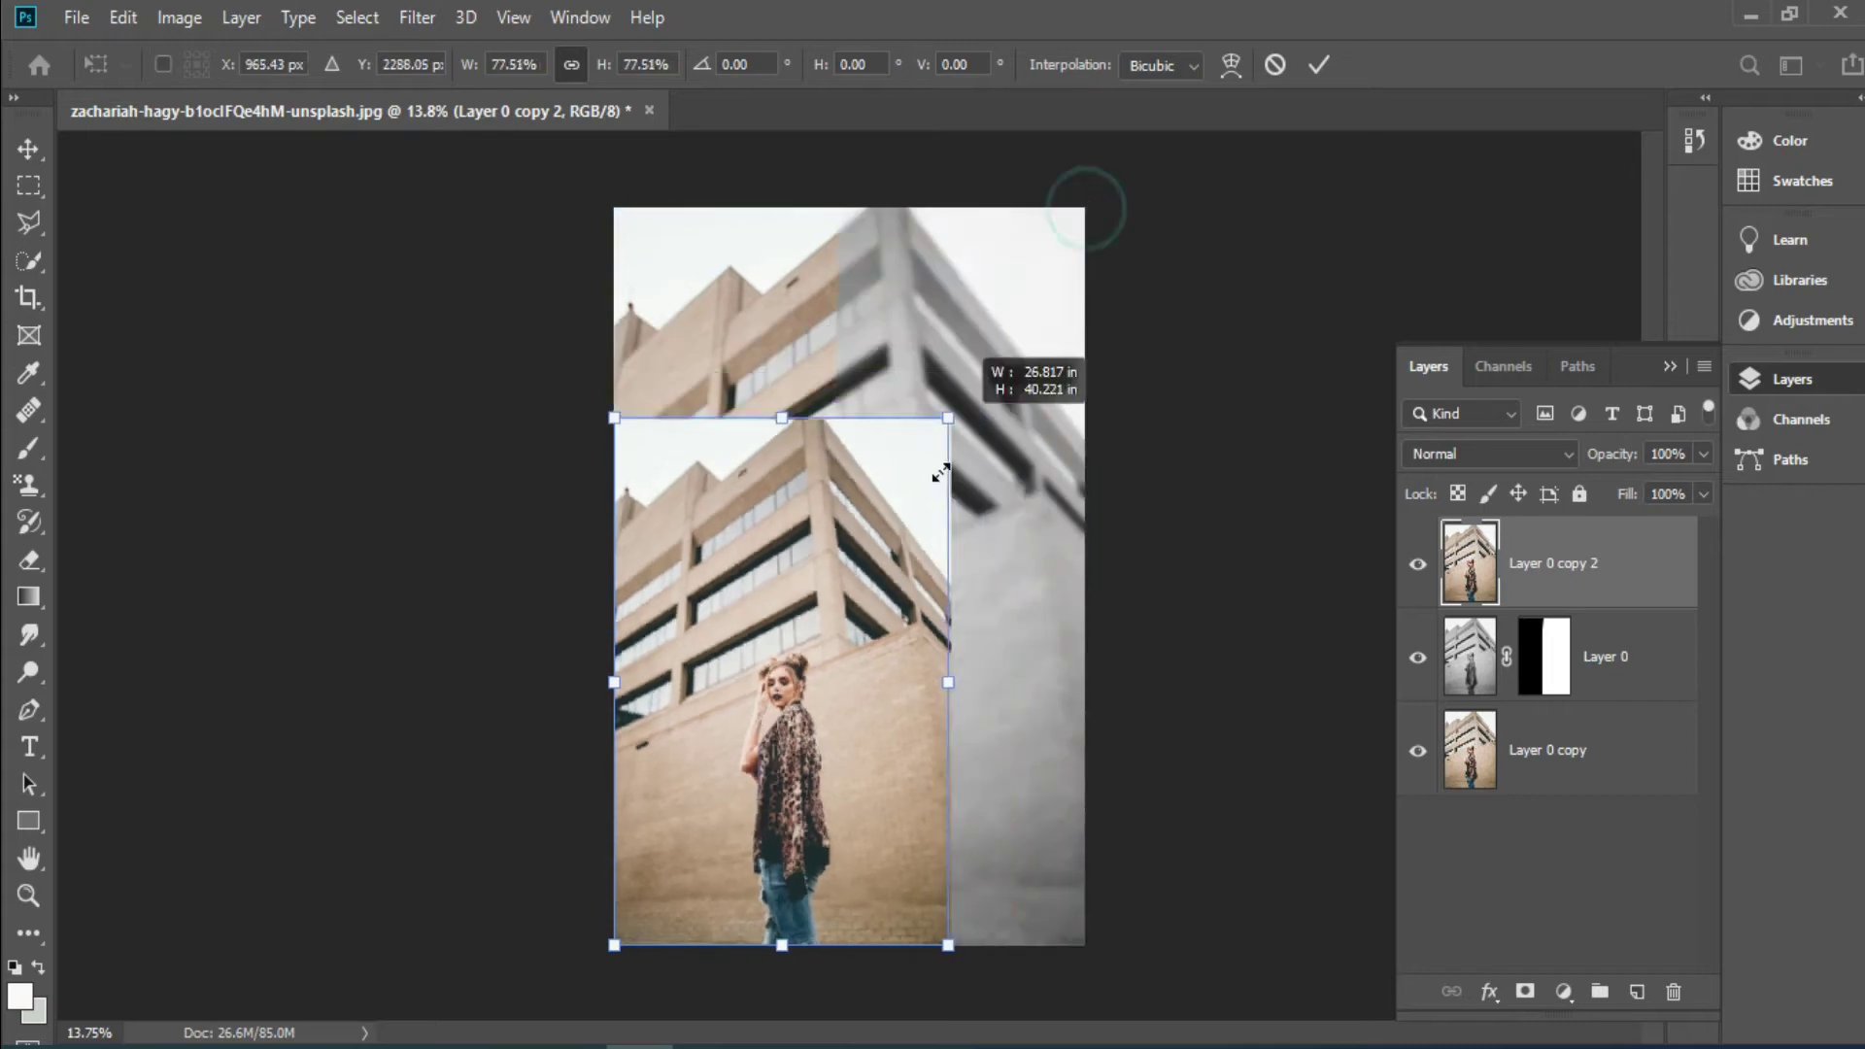
pyautogui.moveTo(756, 812); pyautogui.dragTo(872, 647)
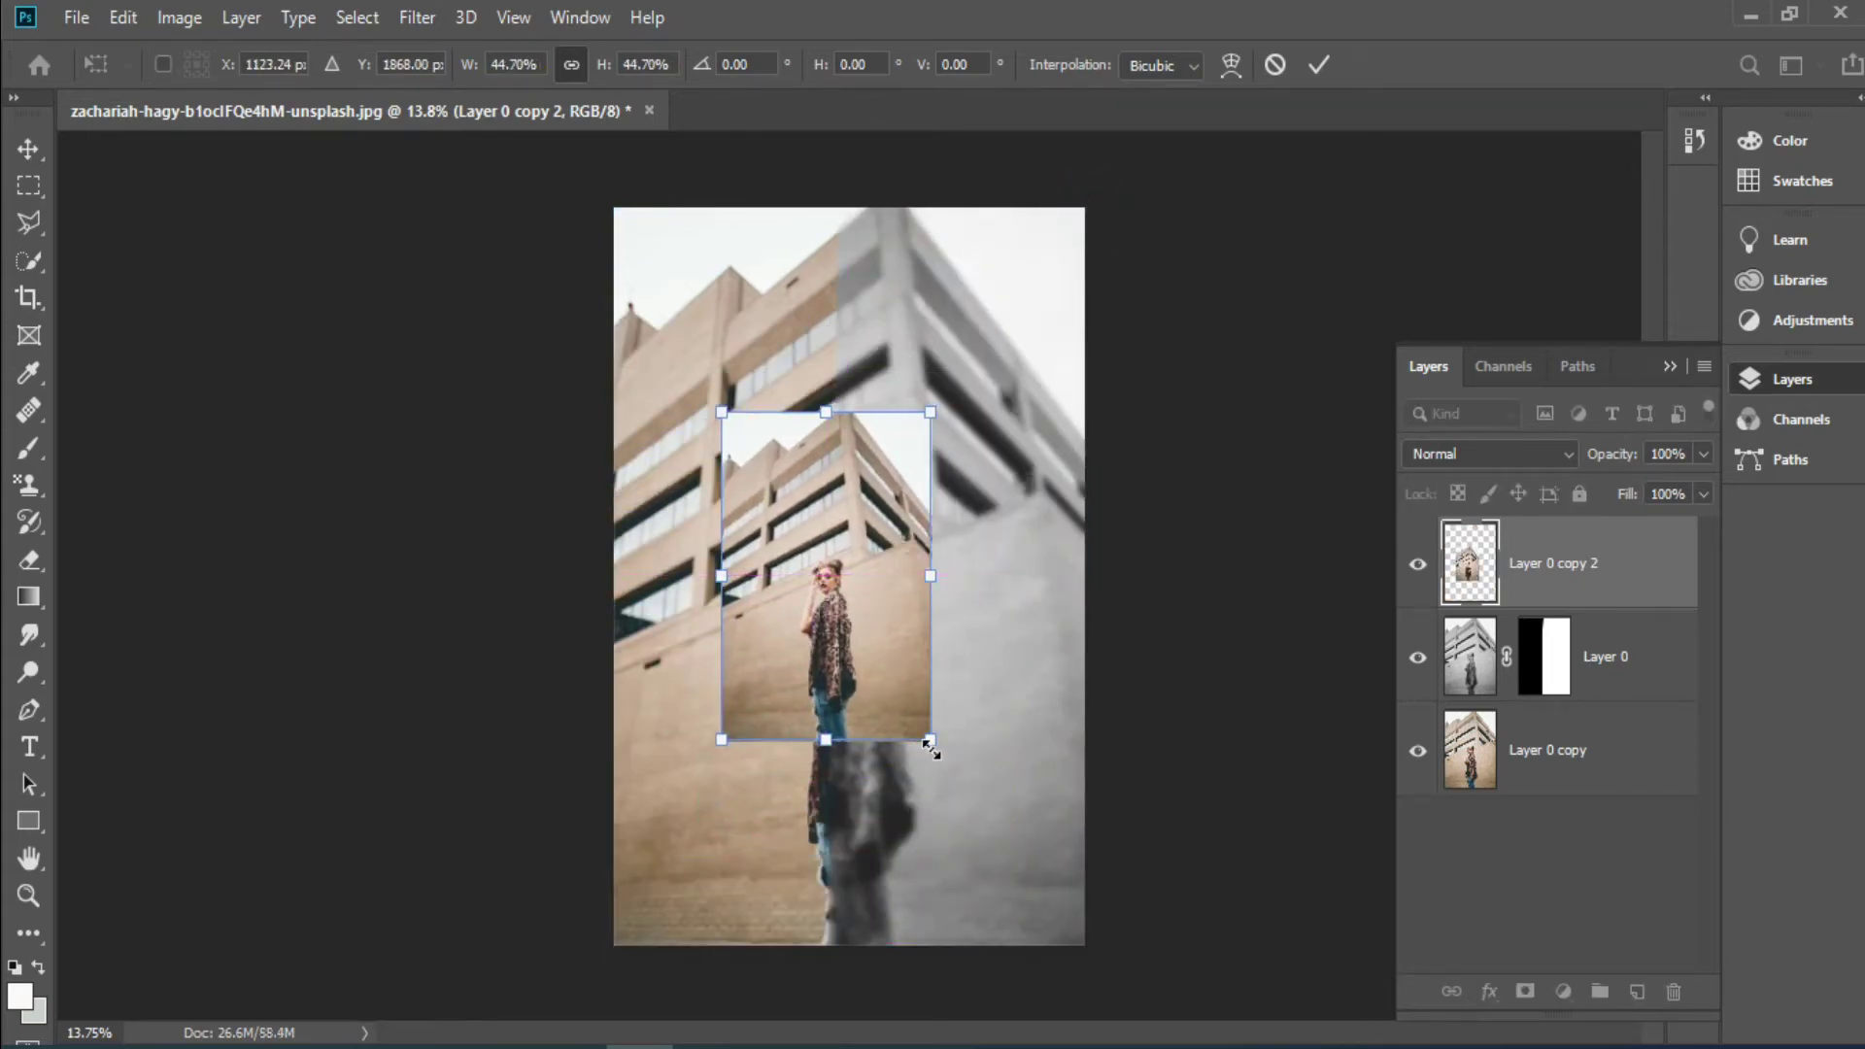
pyautogui.moveTo(931, 741); pyautogui.dragTo(1001, 849)
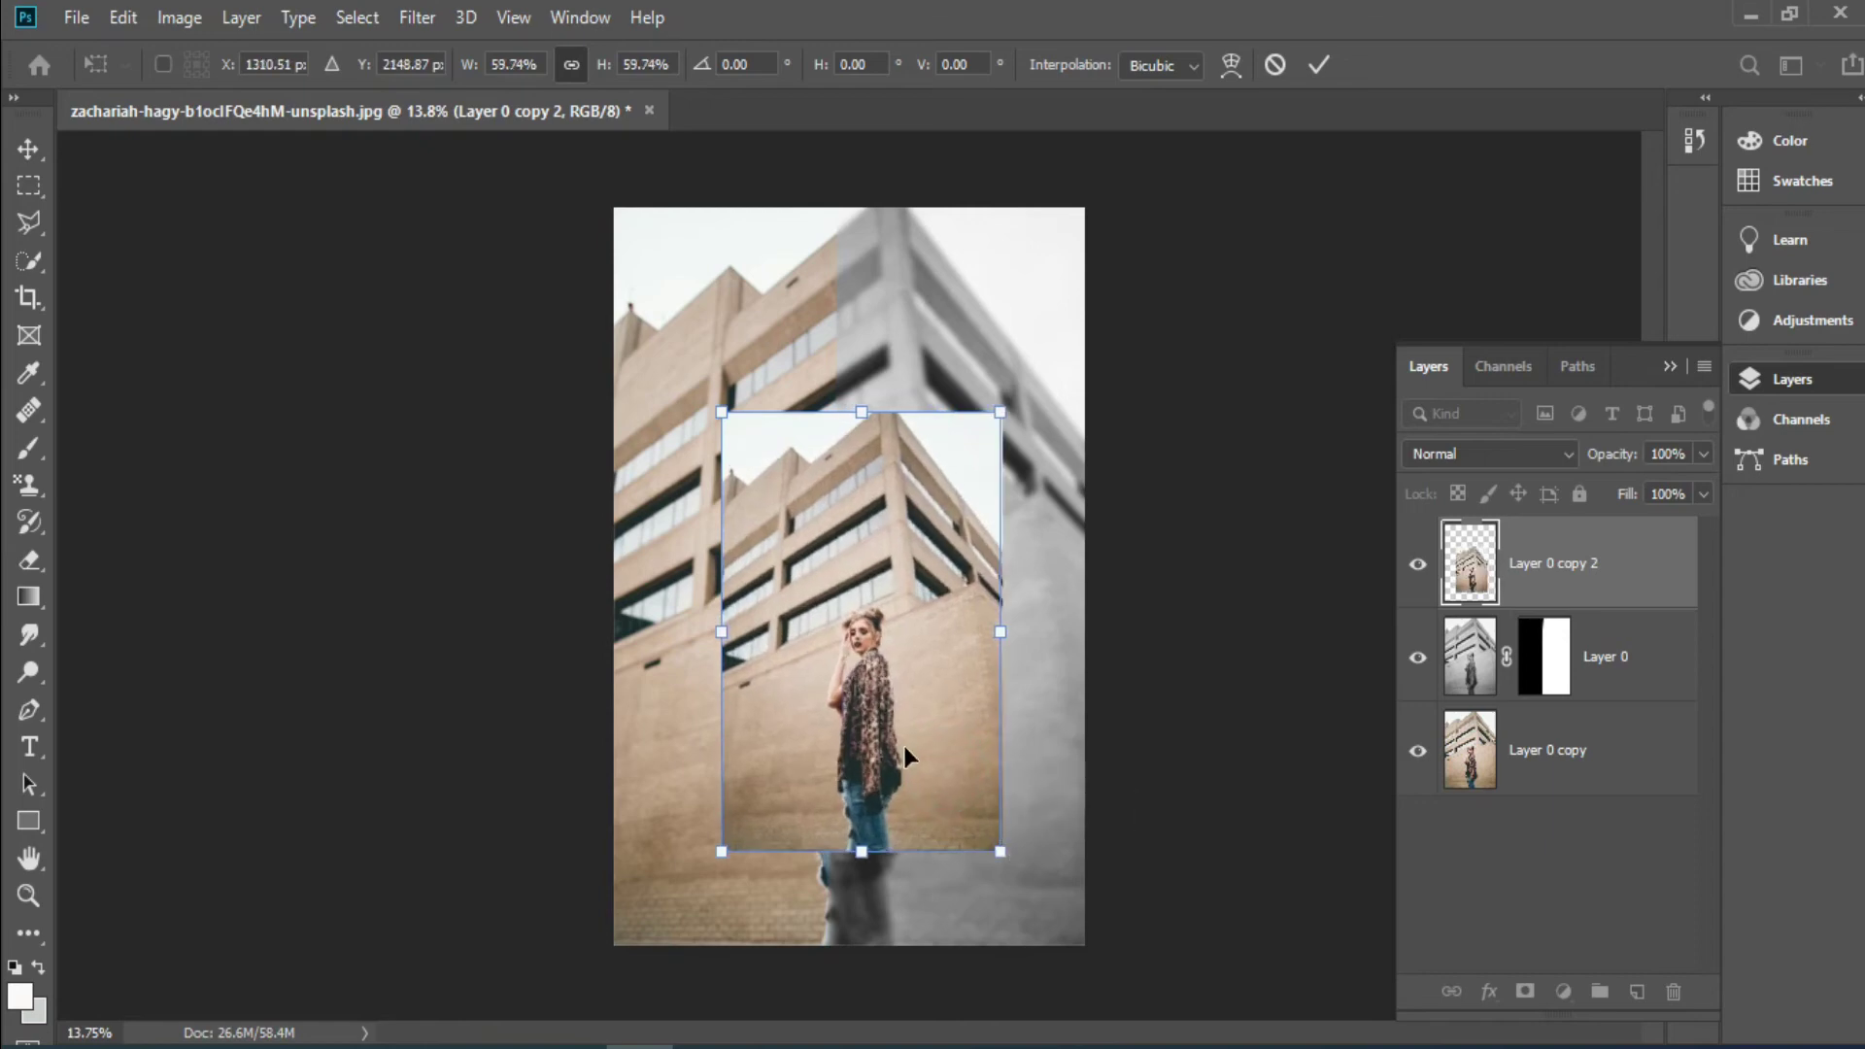
pyautogui.moveTo(903, 744)
pyautogui.mouseDown()
pyautogui.moveTo(876, 674)
pyautogui.moveTo(888, 696)
pyautogui.mouseUp()
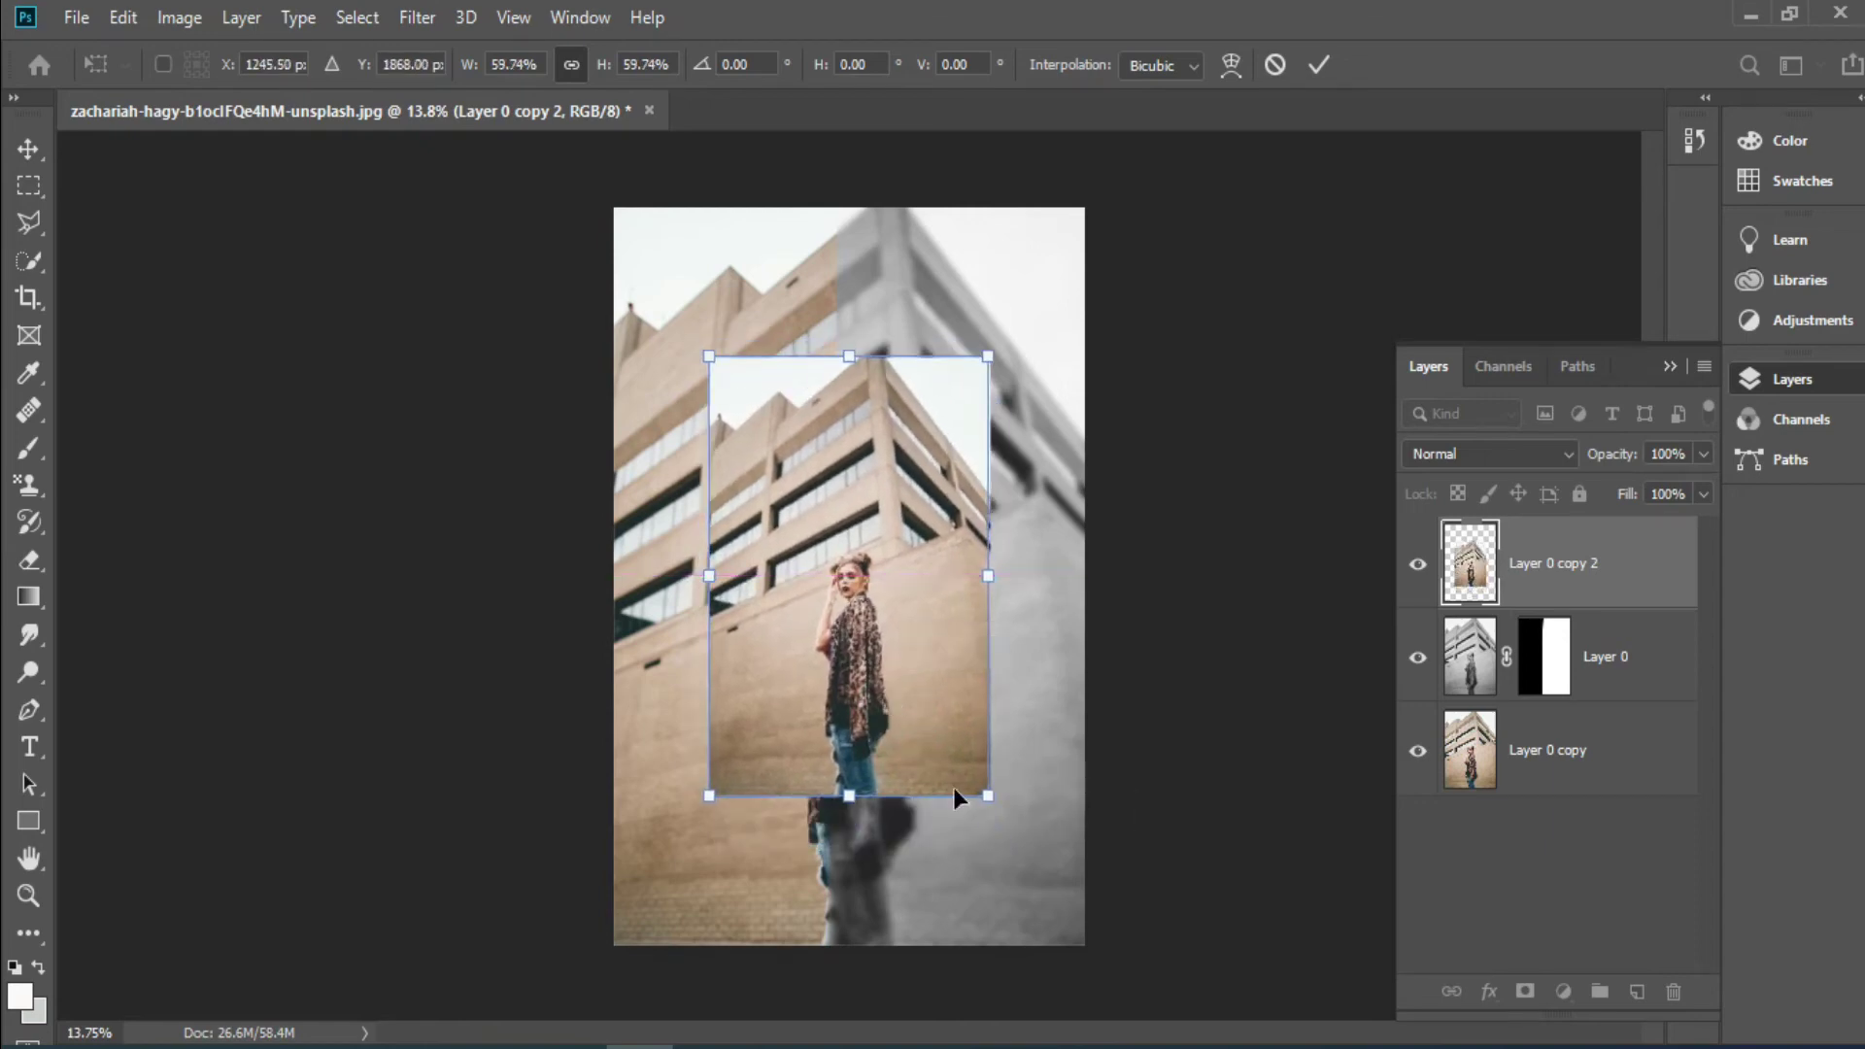
pyautogui.moveTo(989, 792); pyautogui.dragTo(1024, 845)
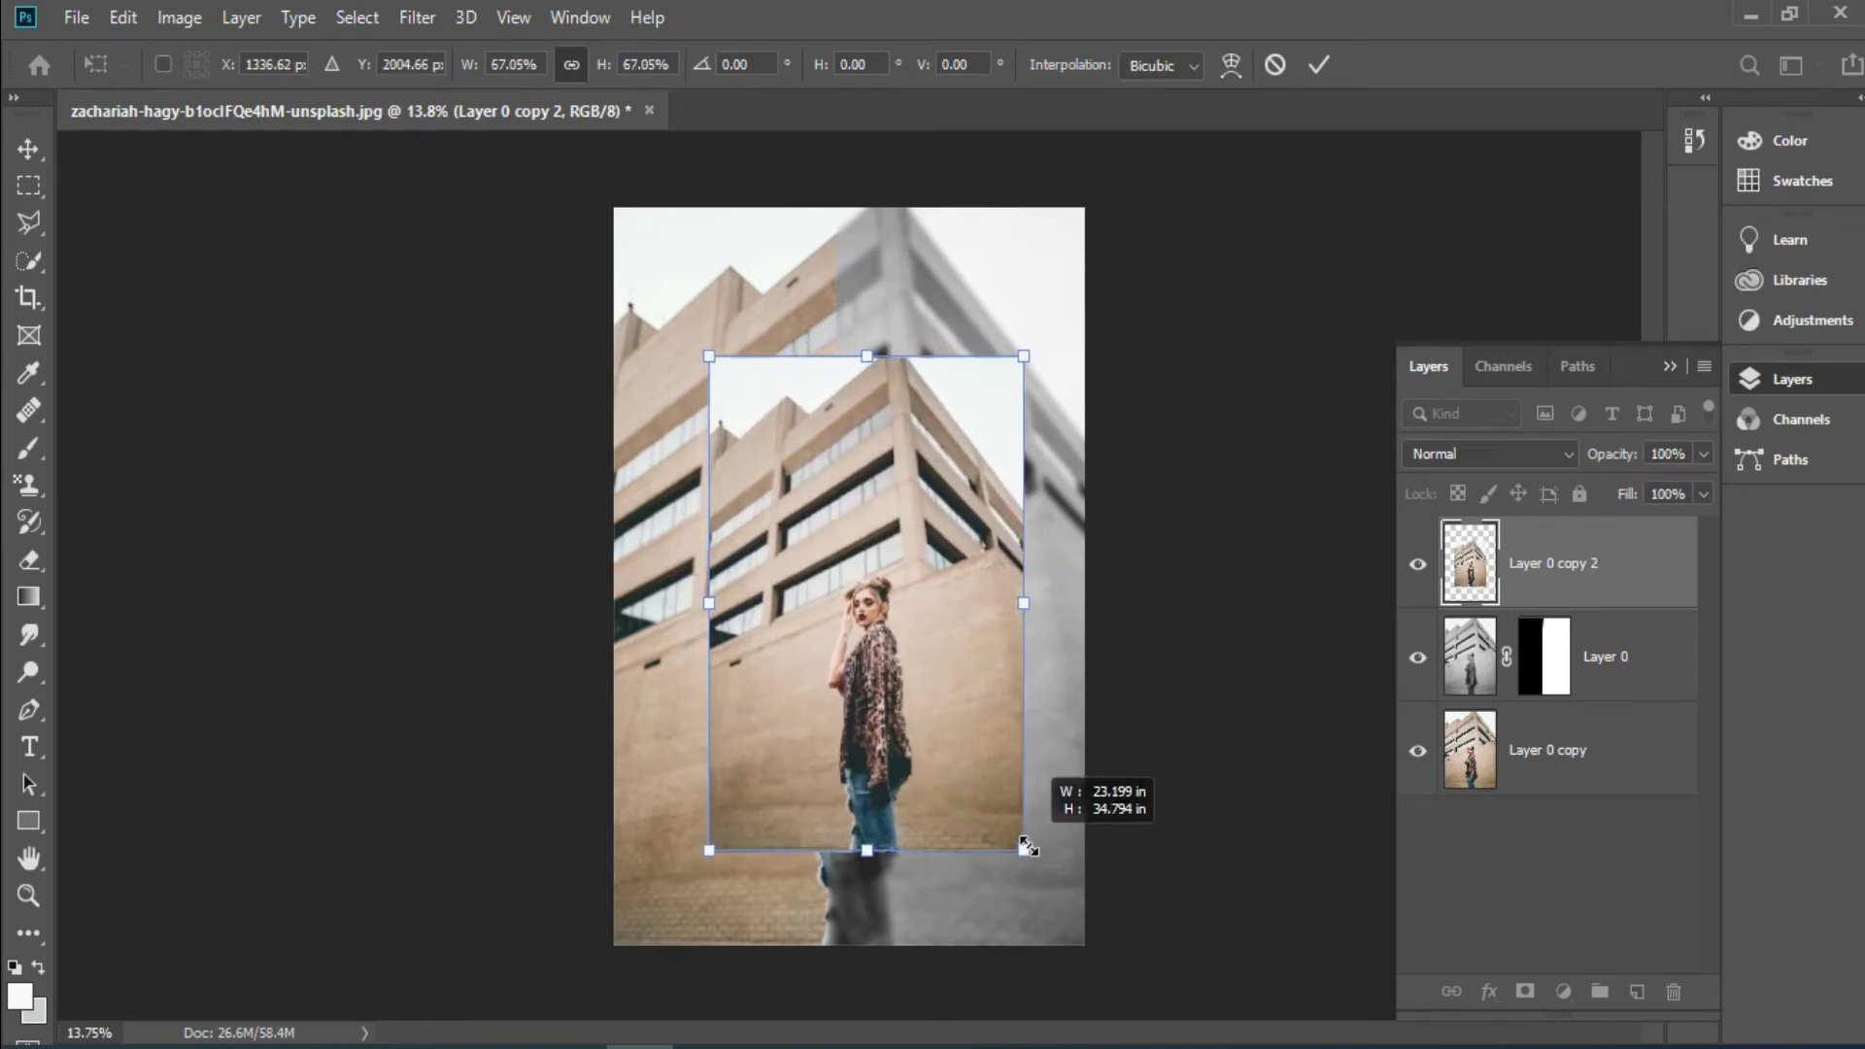
pyautogui.moveTo(947, 759); pyautogui.dragTo(936, 754)
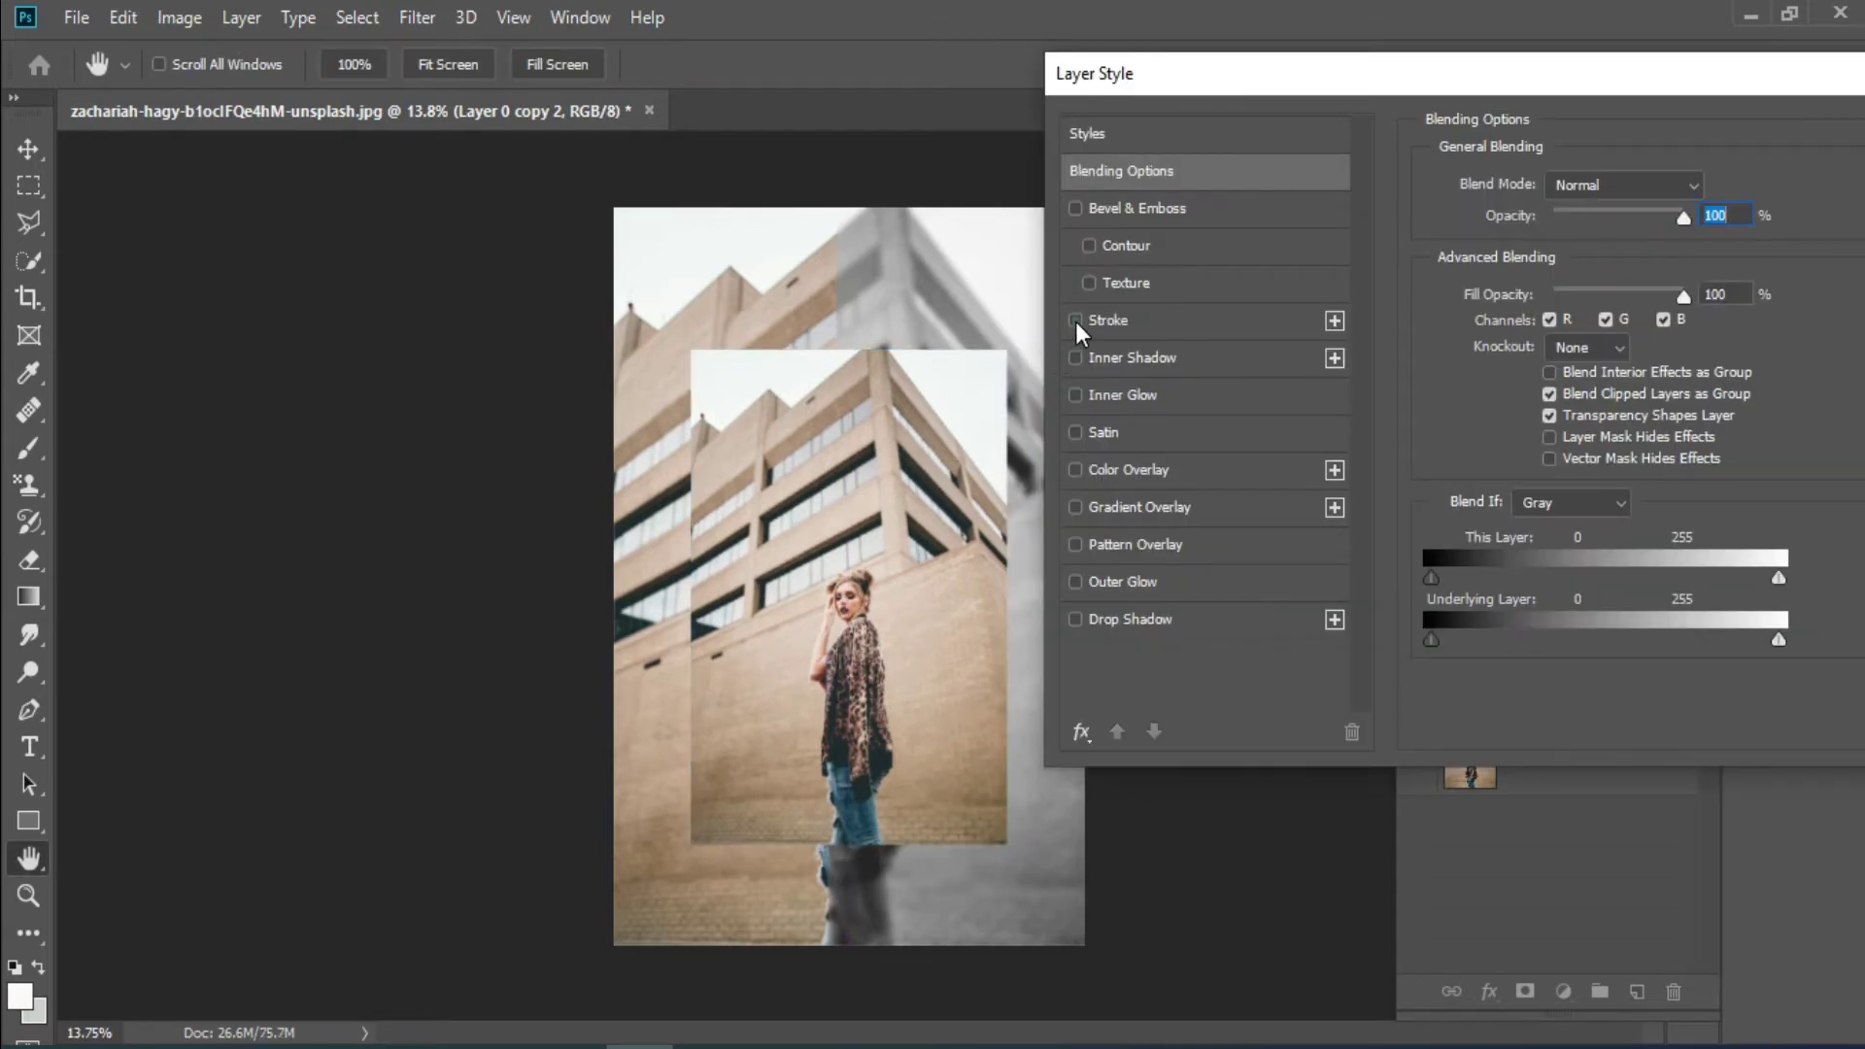
# - Add a Stroke and a near-black Inner Shadow to the inset layer's style
pyautogui.click(1075, 321)
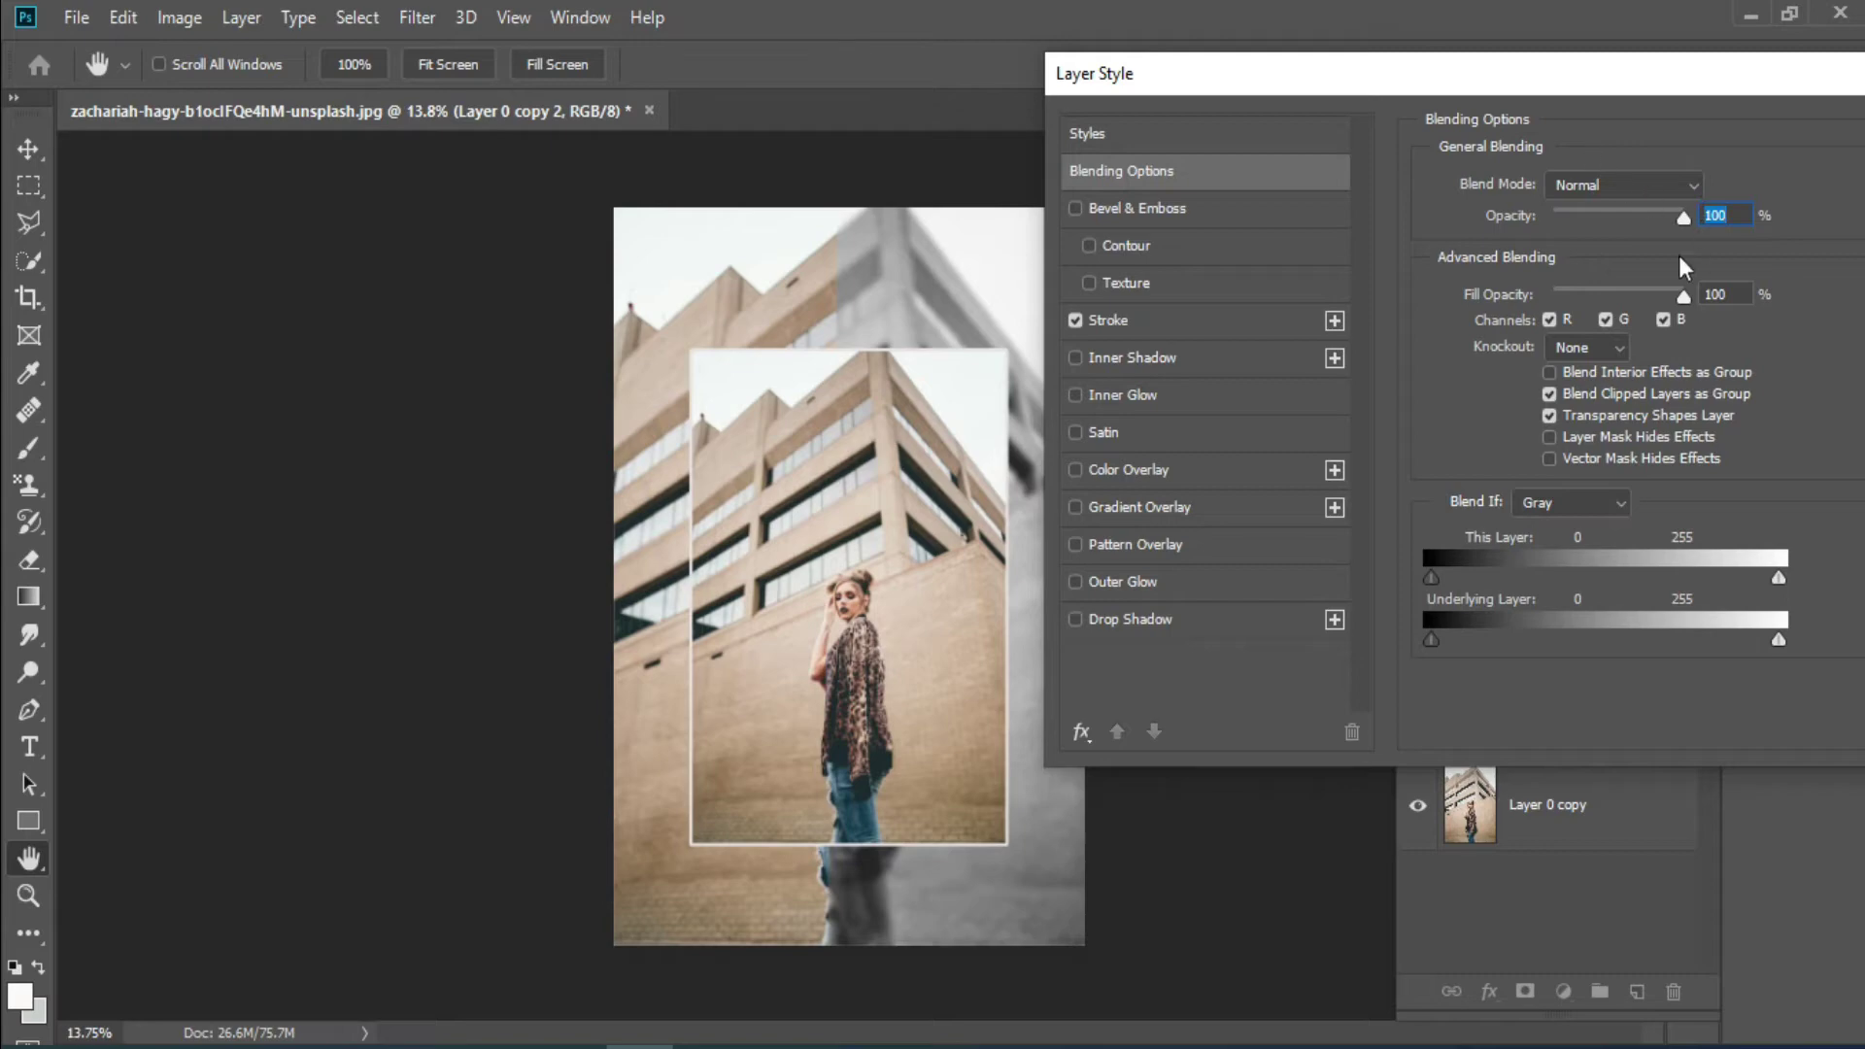
pyautogui.moveTo(1489, 86); pyautogui.dragTo(1346, 67)
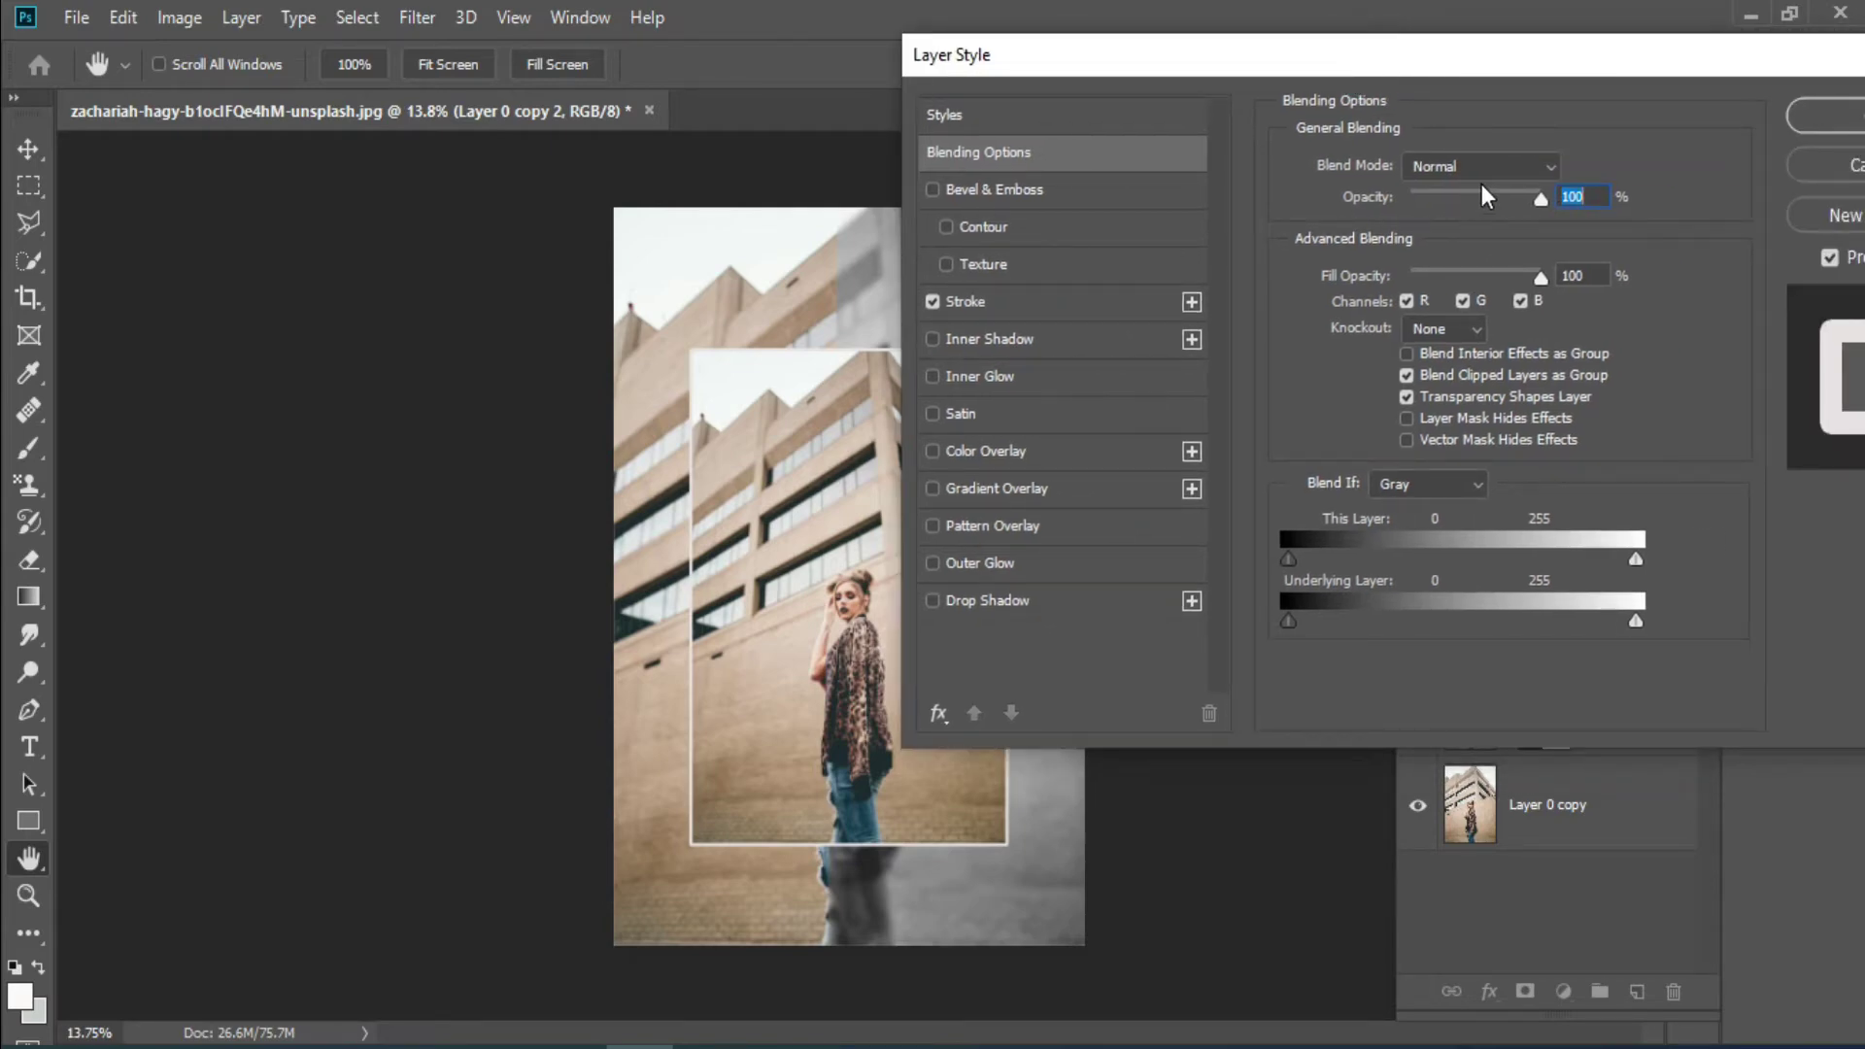
pyautogui.click(933, 338)
pyautogui.moveTo(1508, 59); pyautogui.dragTo(1435, 90)
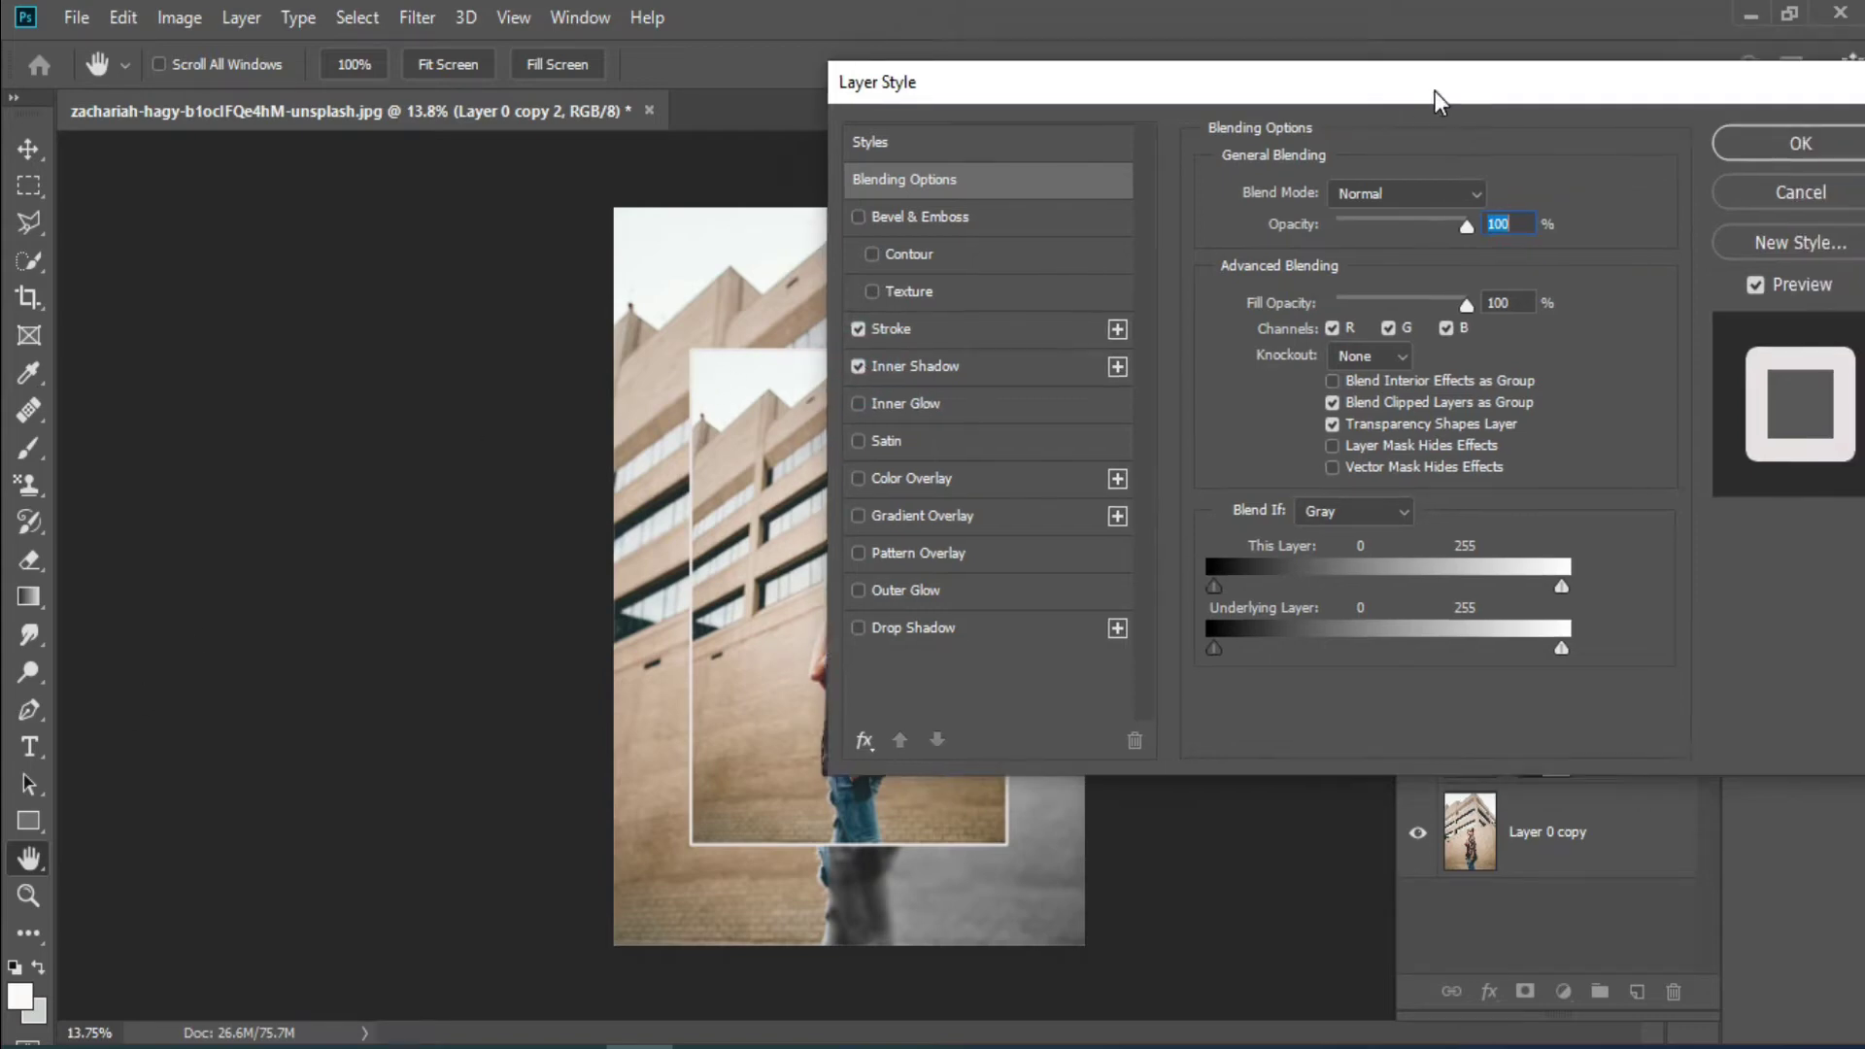
pyautogui.click(972, 368)
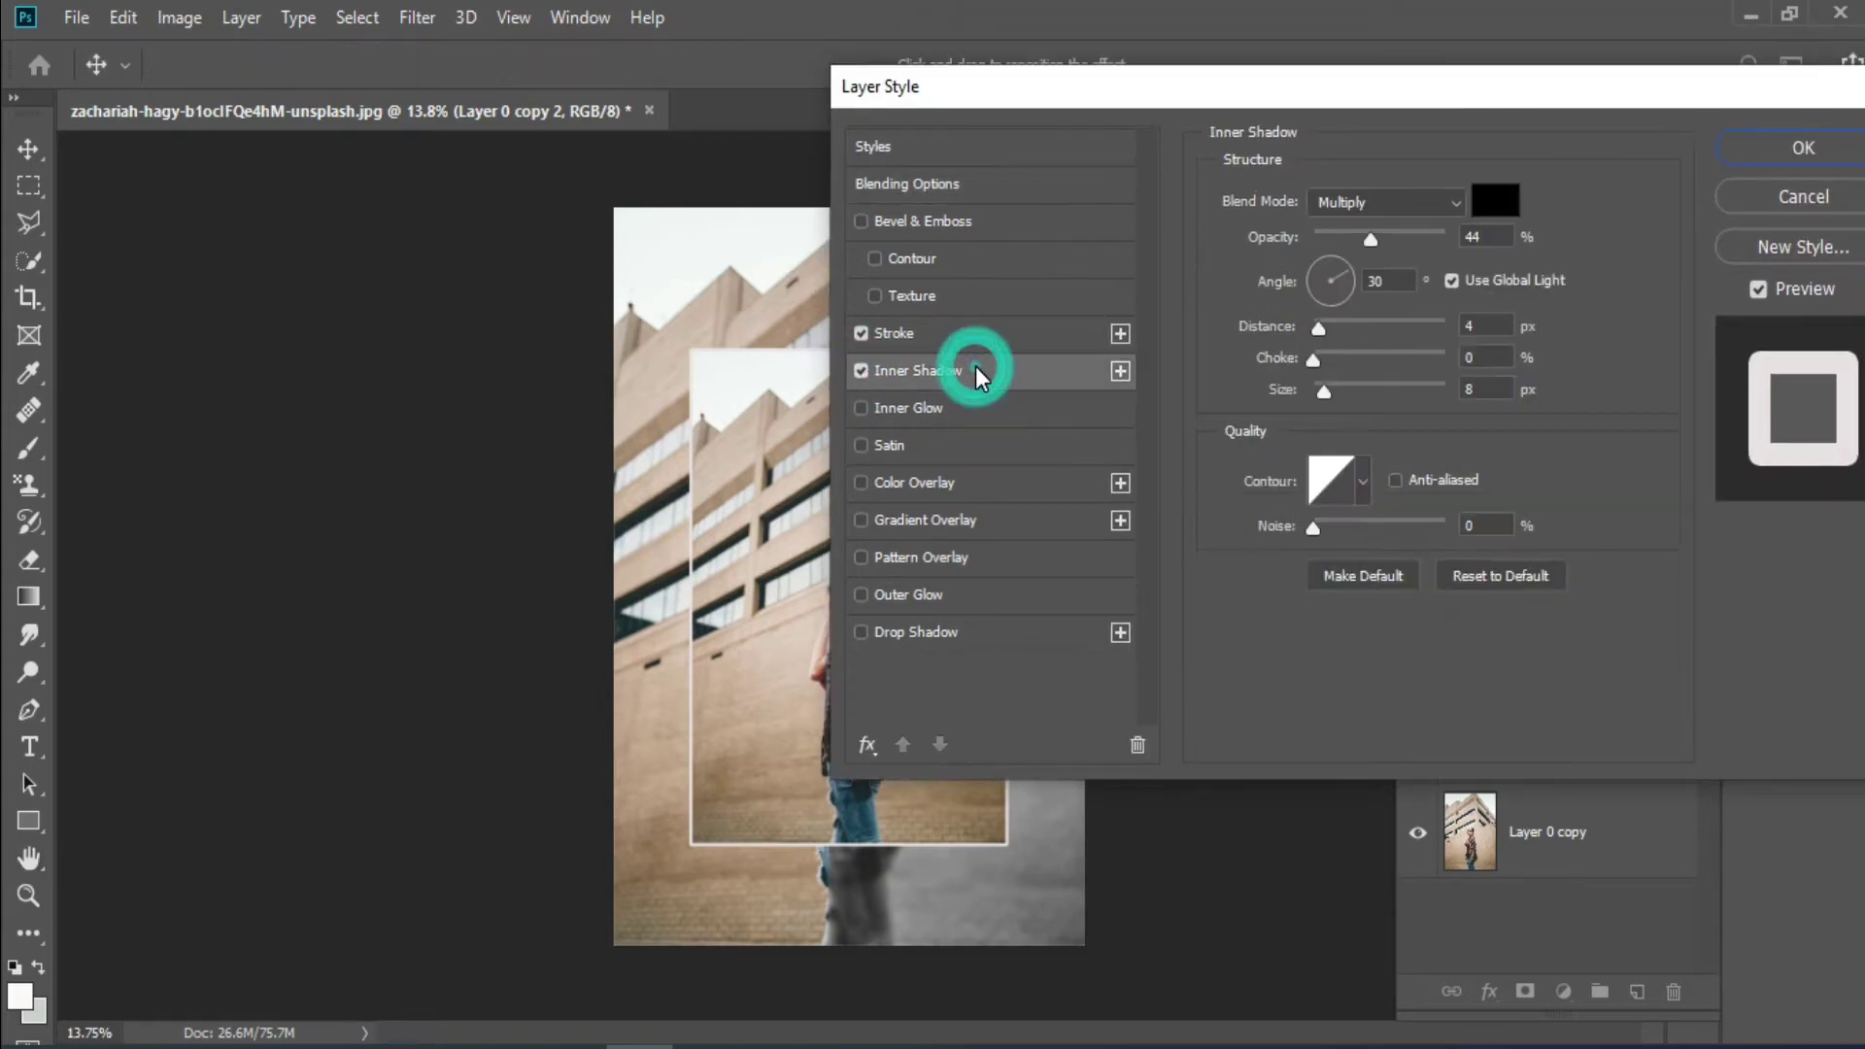
pyautogui.click(1496, 201)
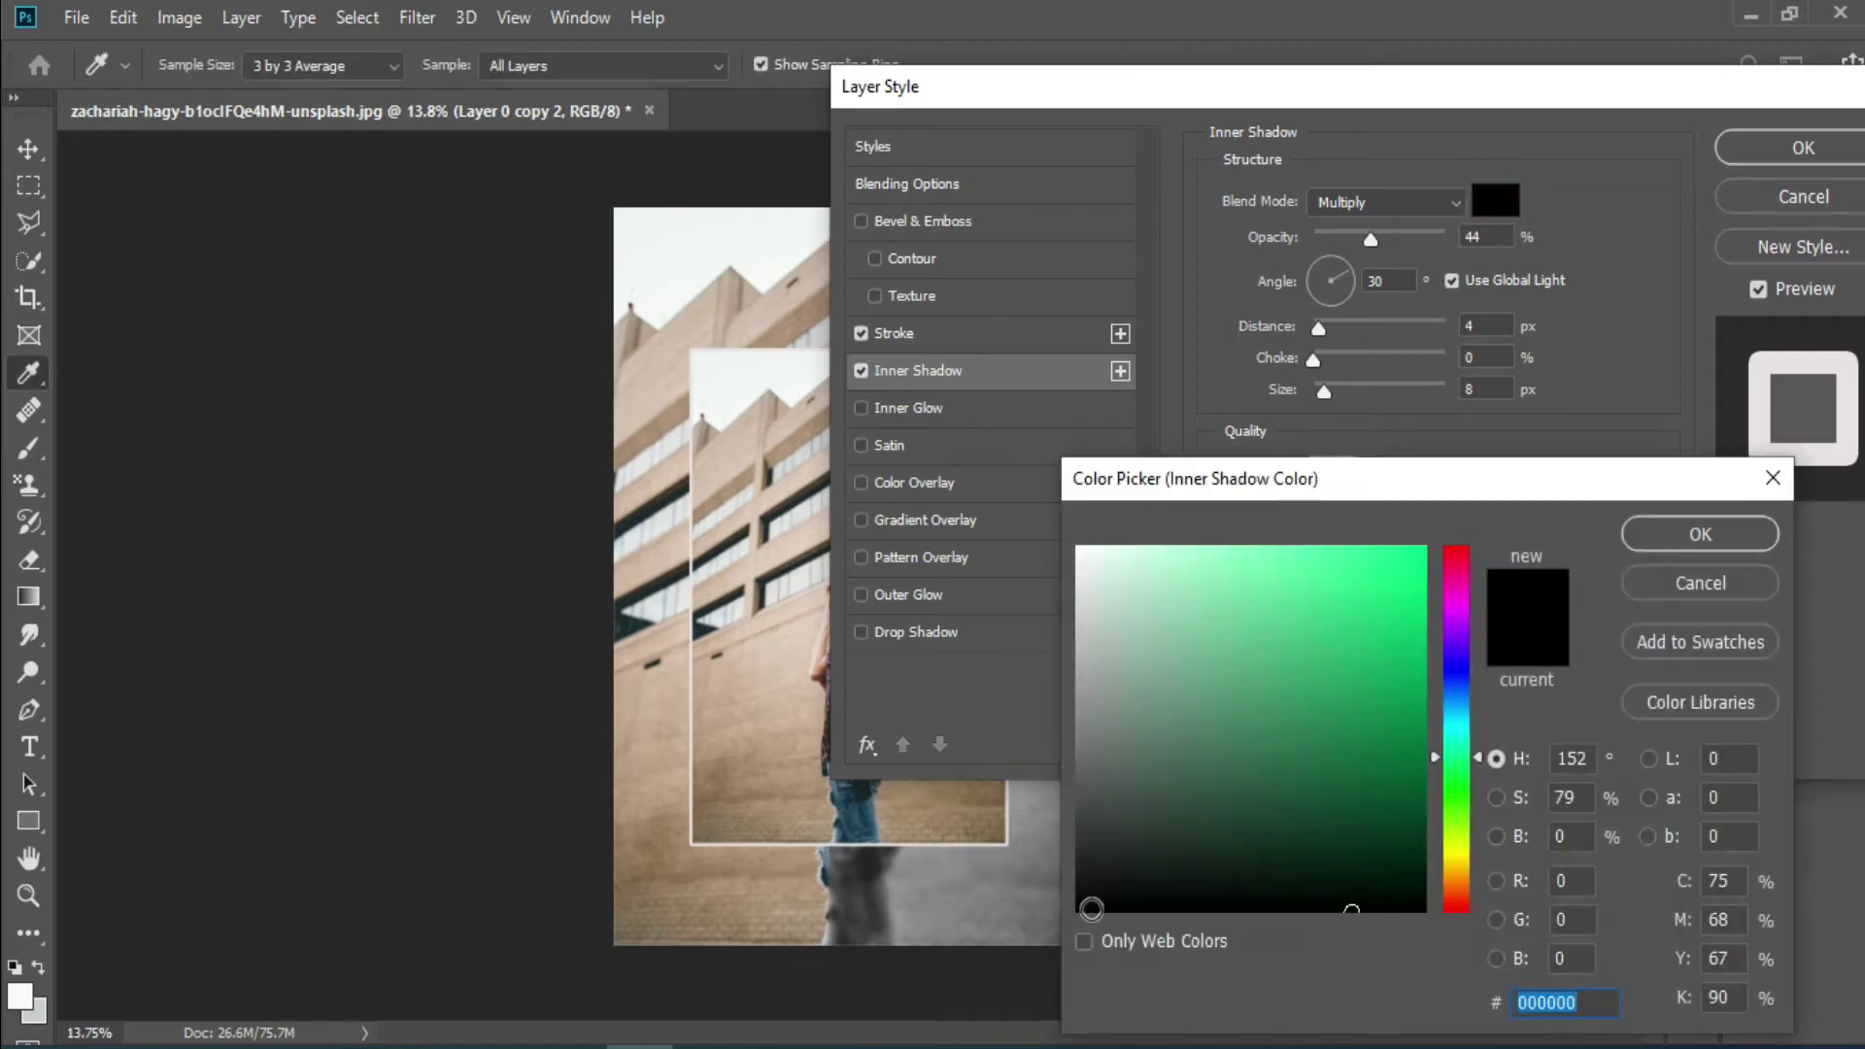
pyautogui.click(1101, 903)
pyautogui.click(1692, 534)
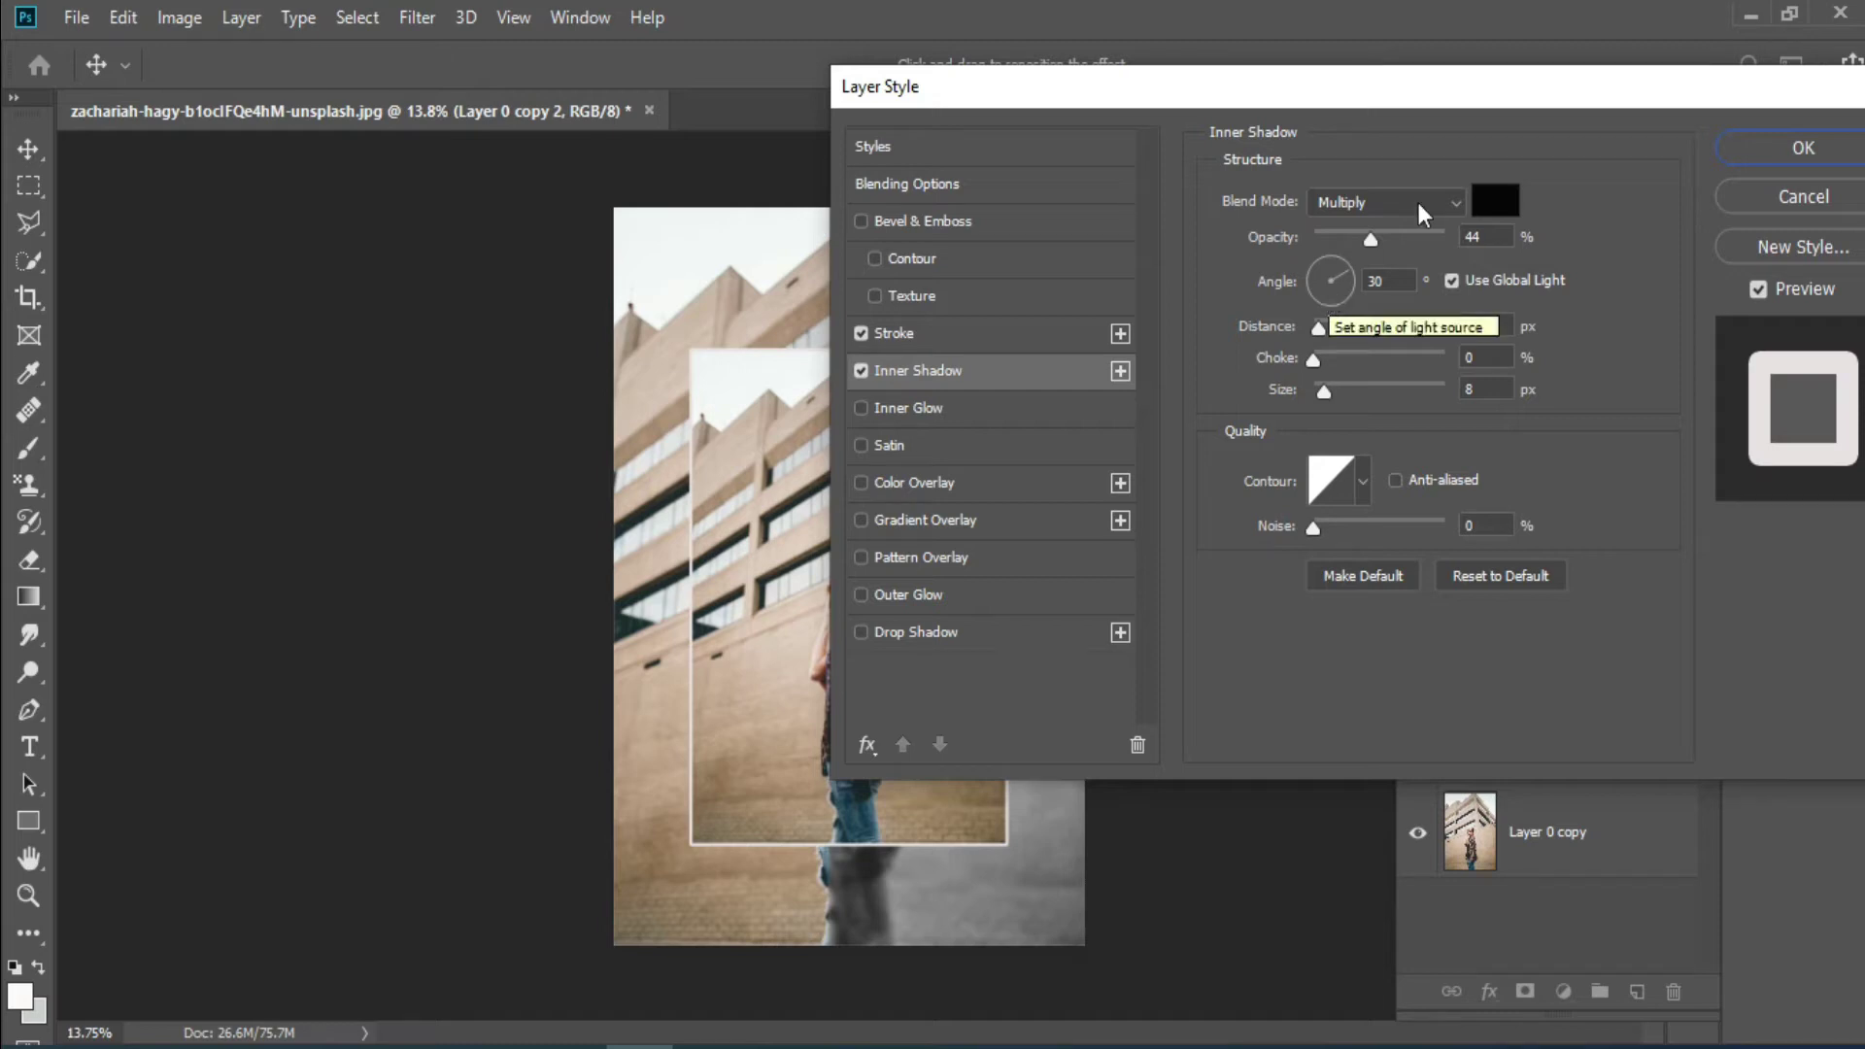
# - Change the inset's 16 px stroke colour to dark red
pyautogui.click(979, 340)
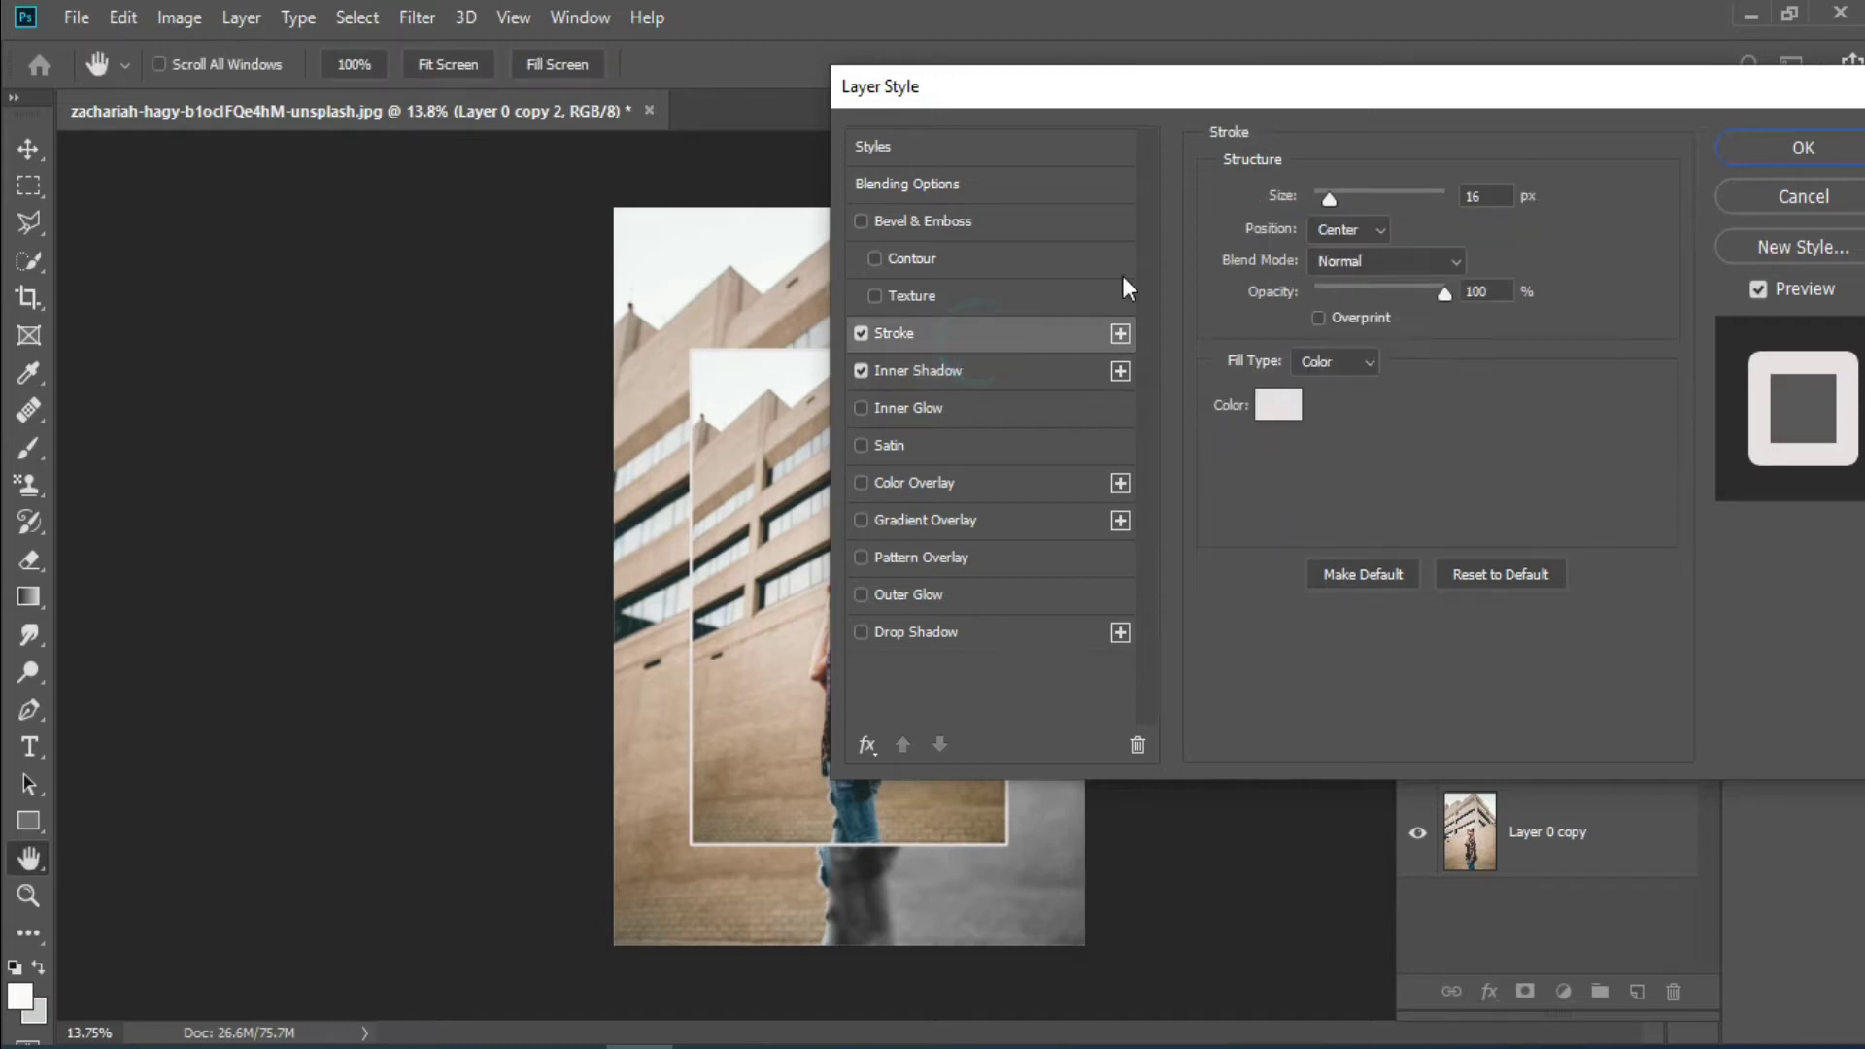
pyautogui.click(1280, 402)
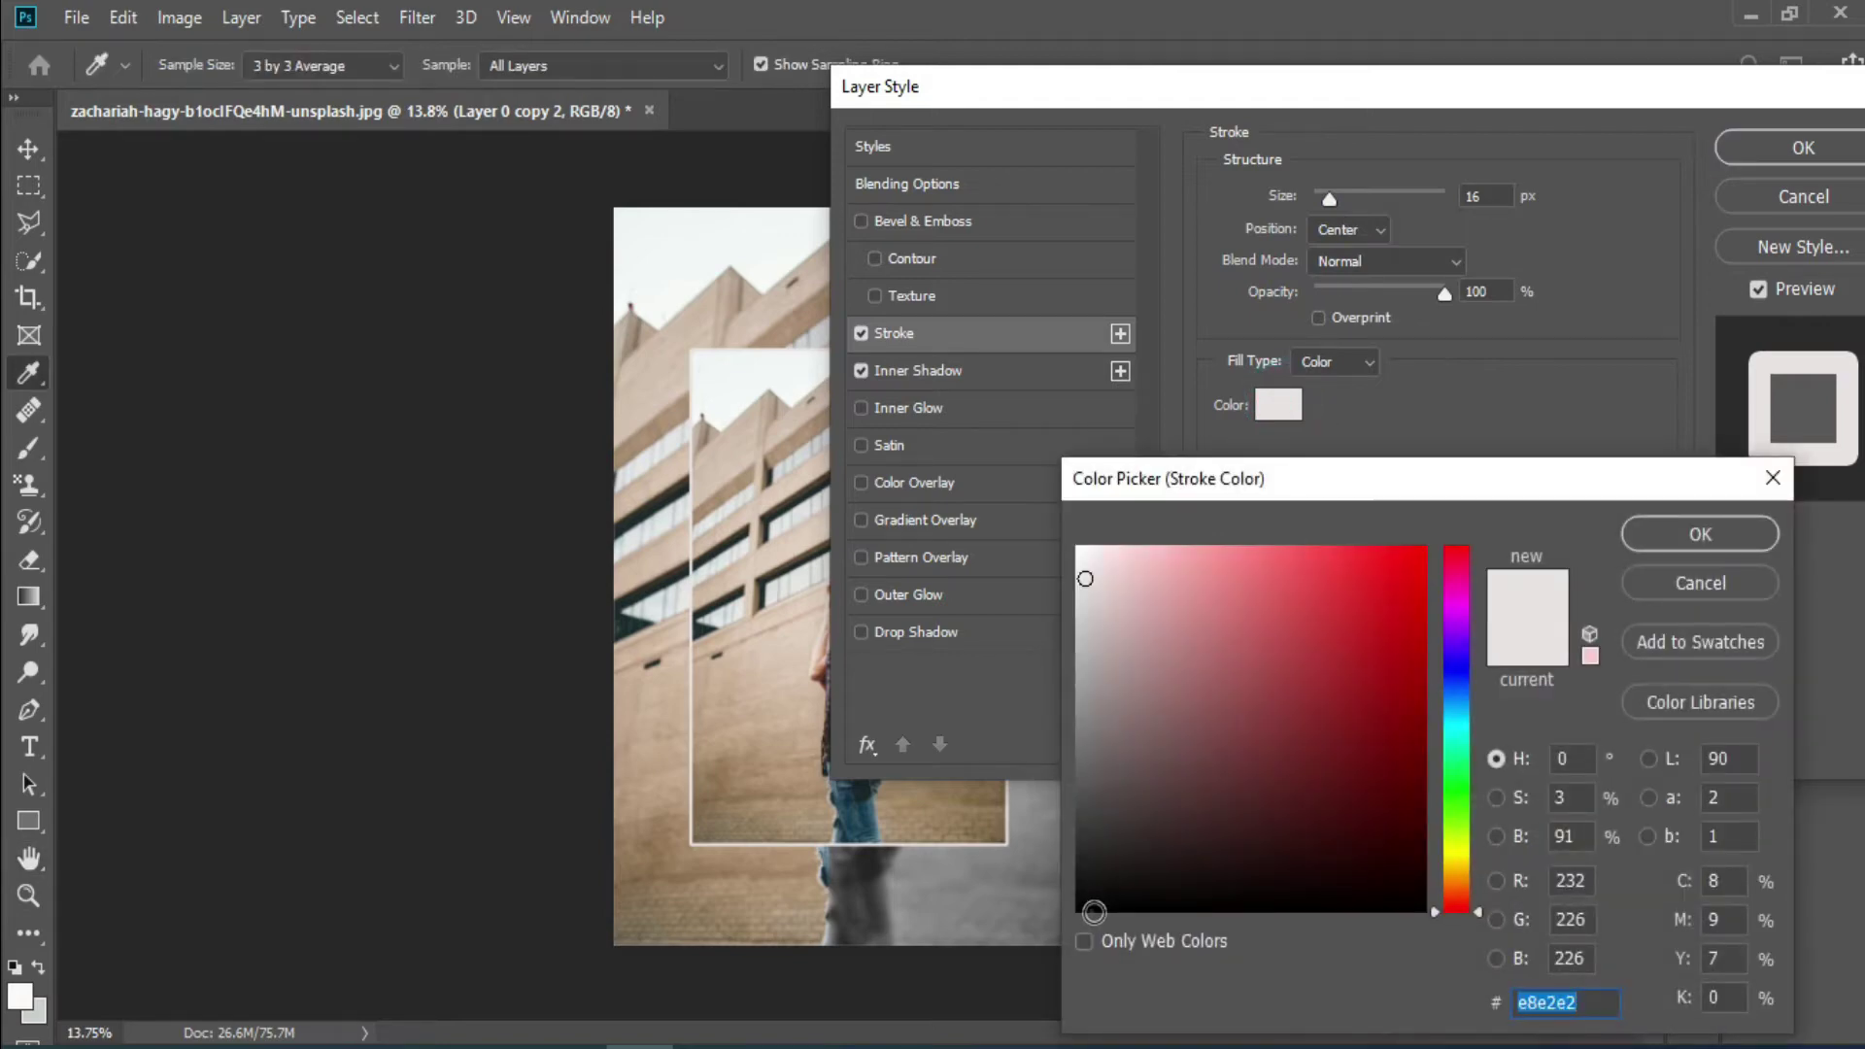
pyautogui.click(1092, 909)
pyautogui.click(1690, 534)
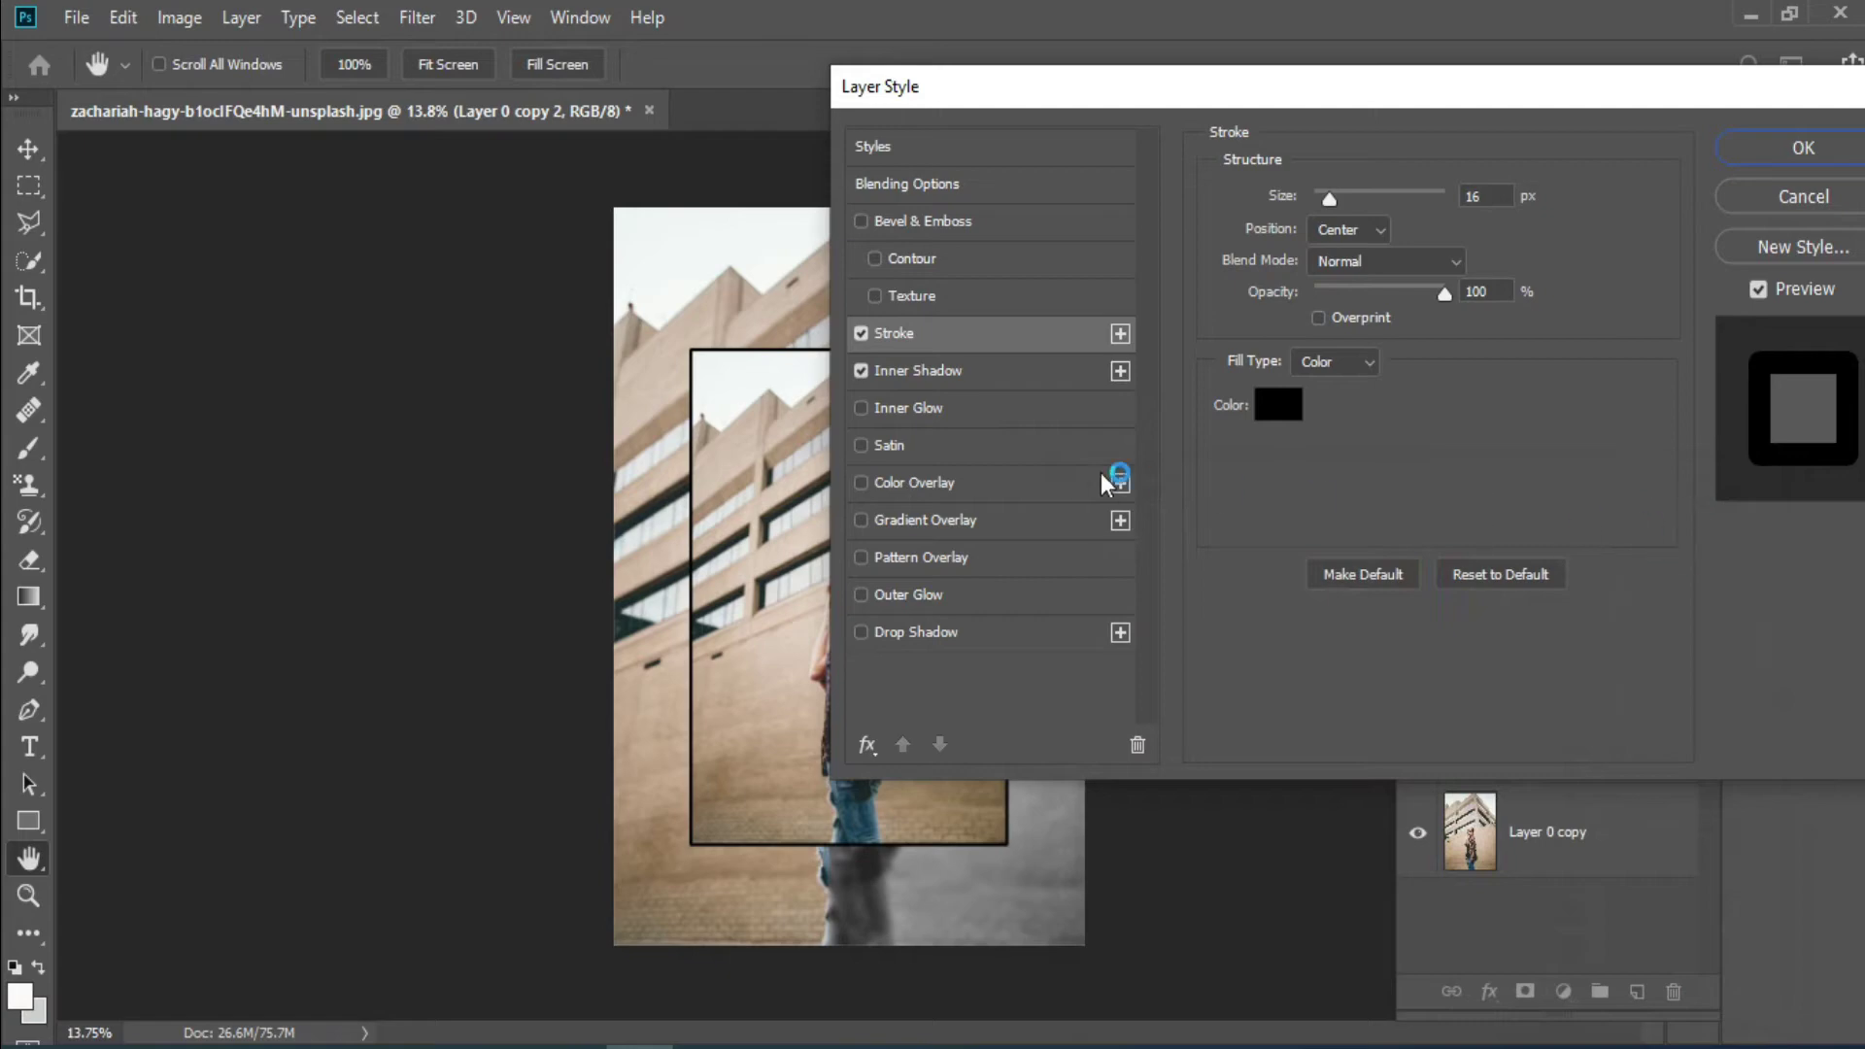
pyautogui.click(1292, 406)
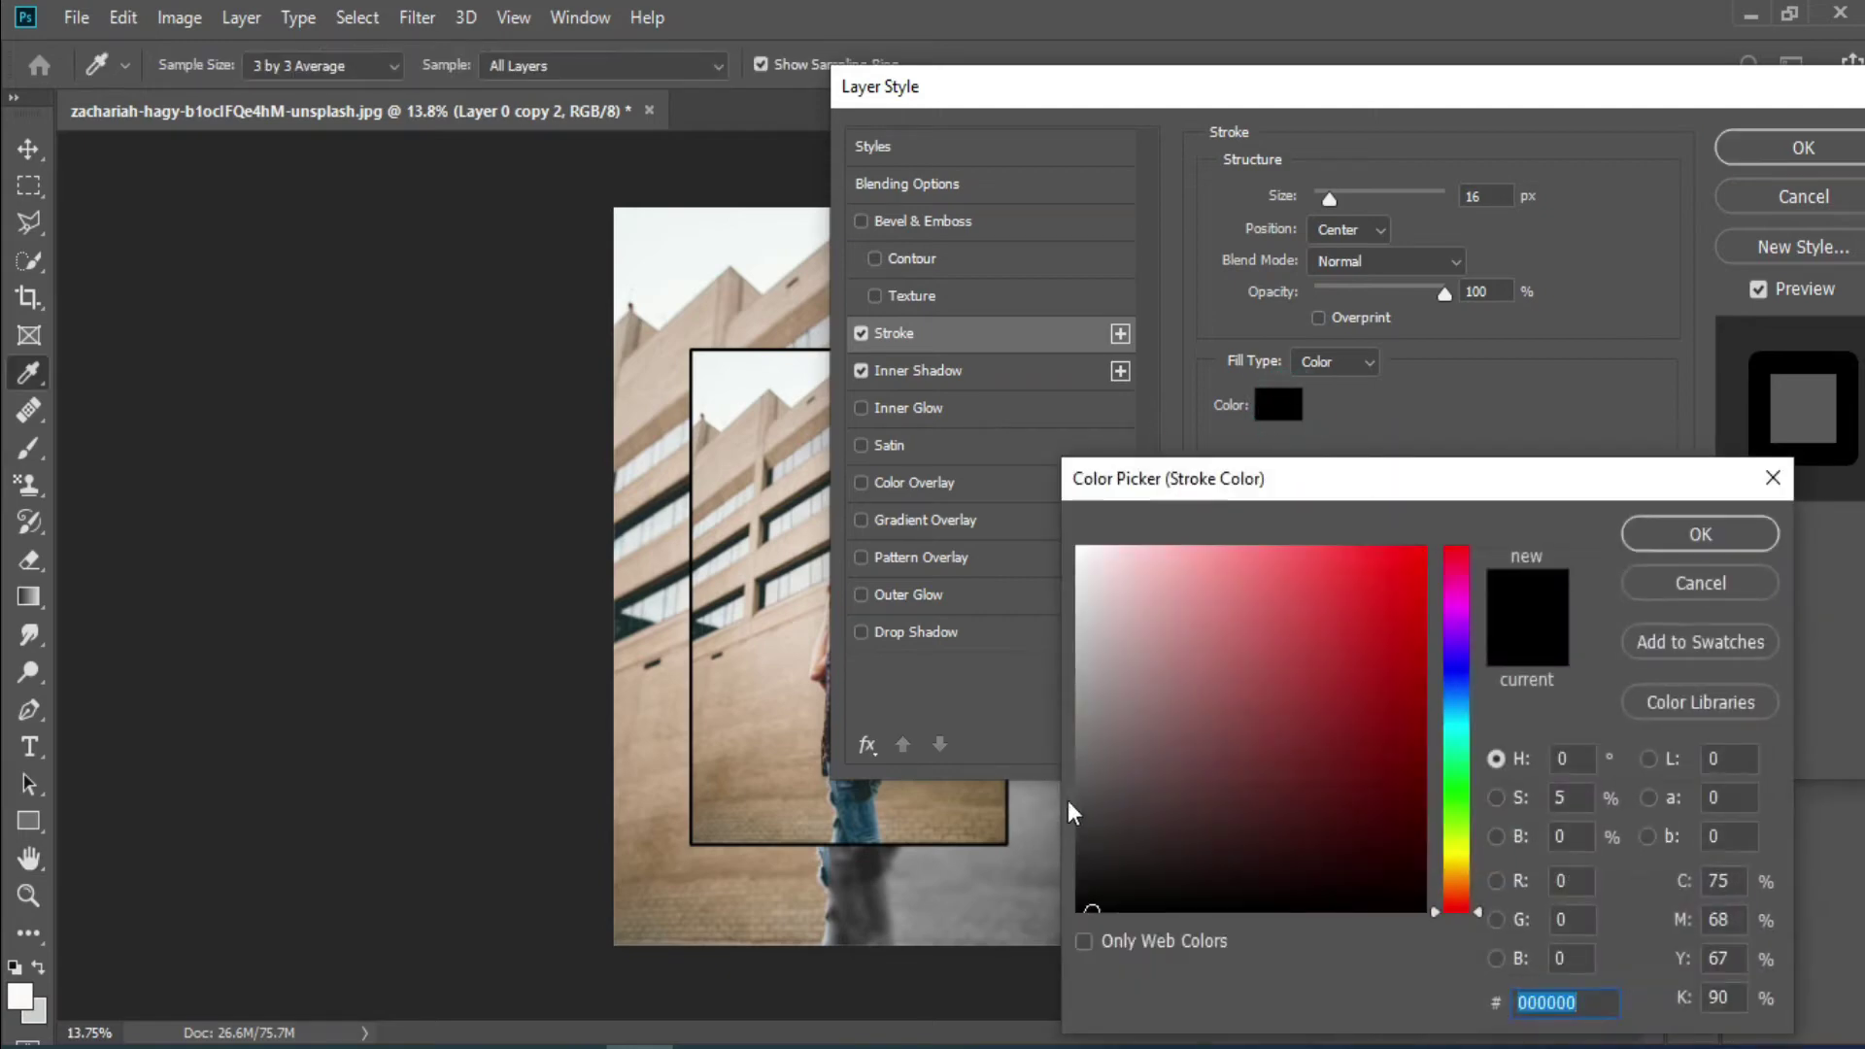
pyautogui.click(1084, 774)
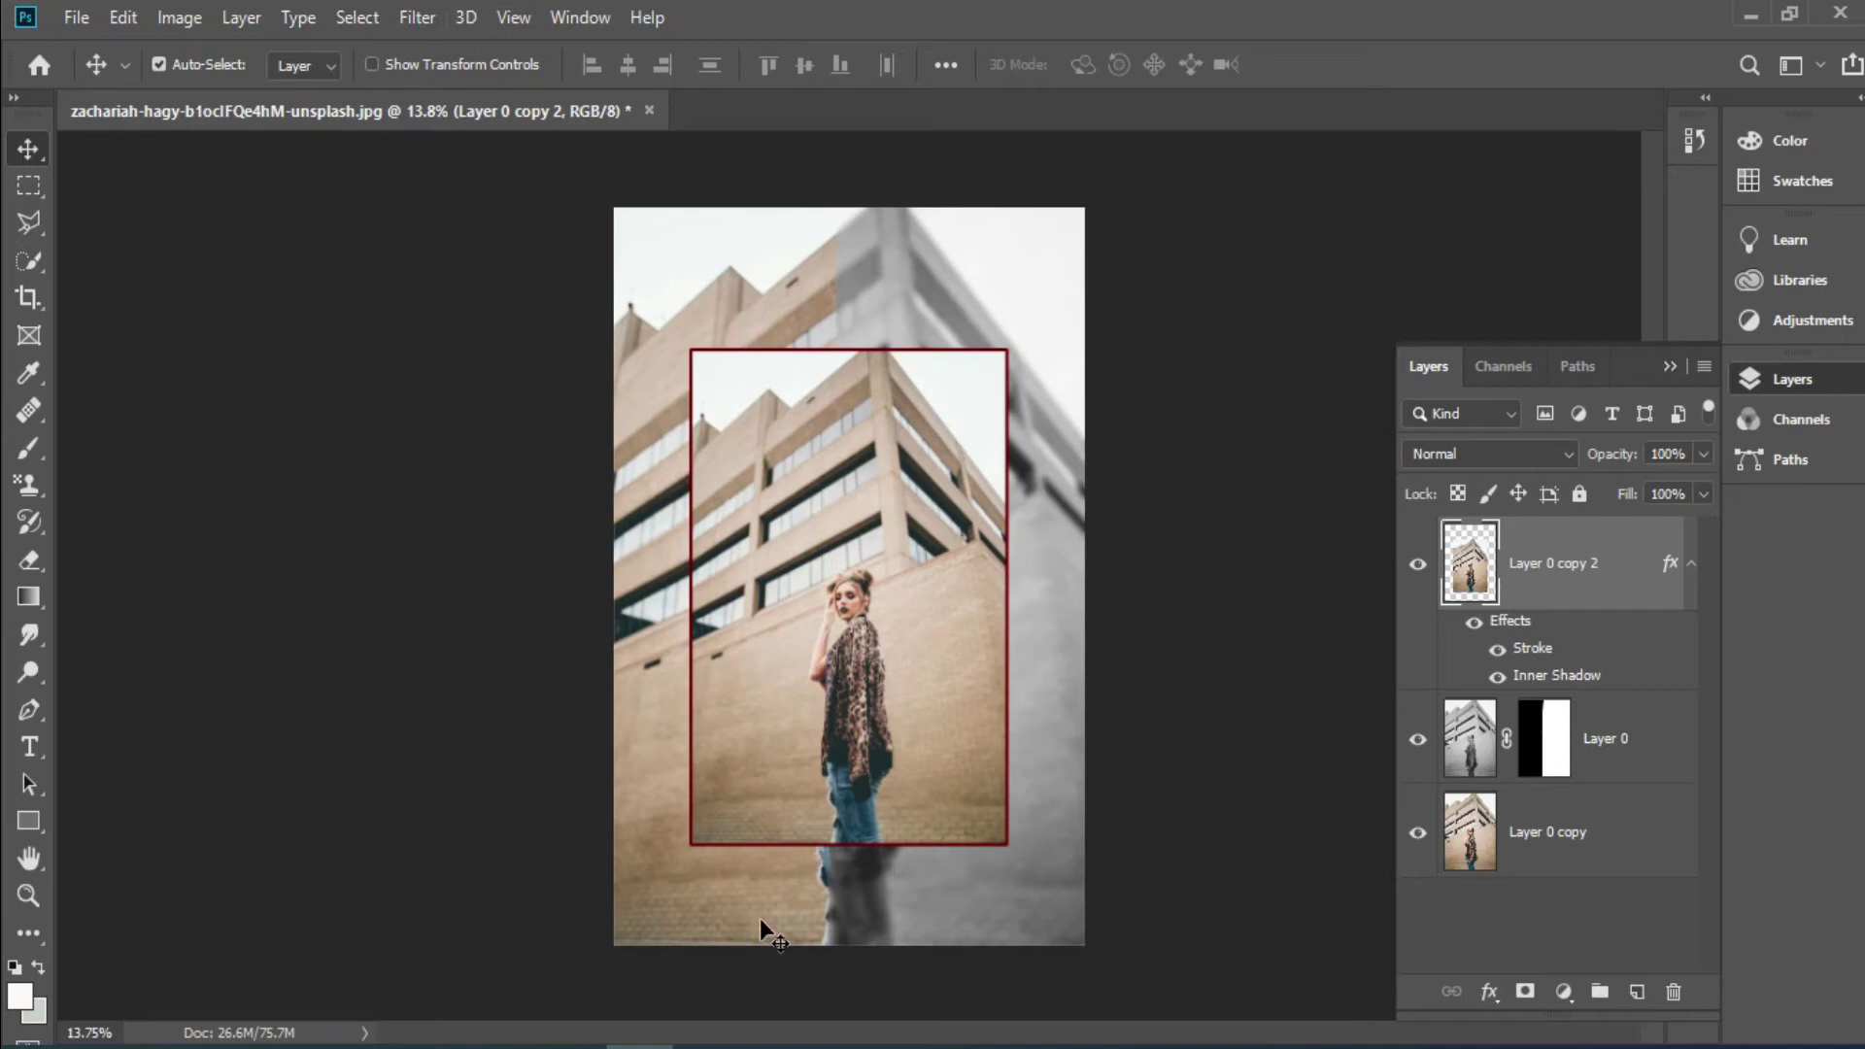
pyautogui.click(950, 806)
# - Give the inset a 1c1a1a drop shadow with 41% spread and 70 px size
pyautogui.rightClick(1605, 581)
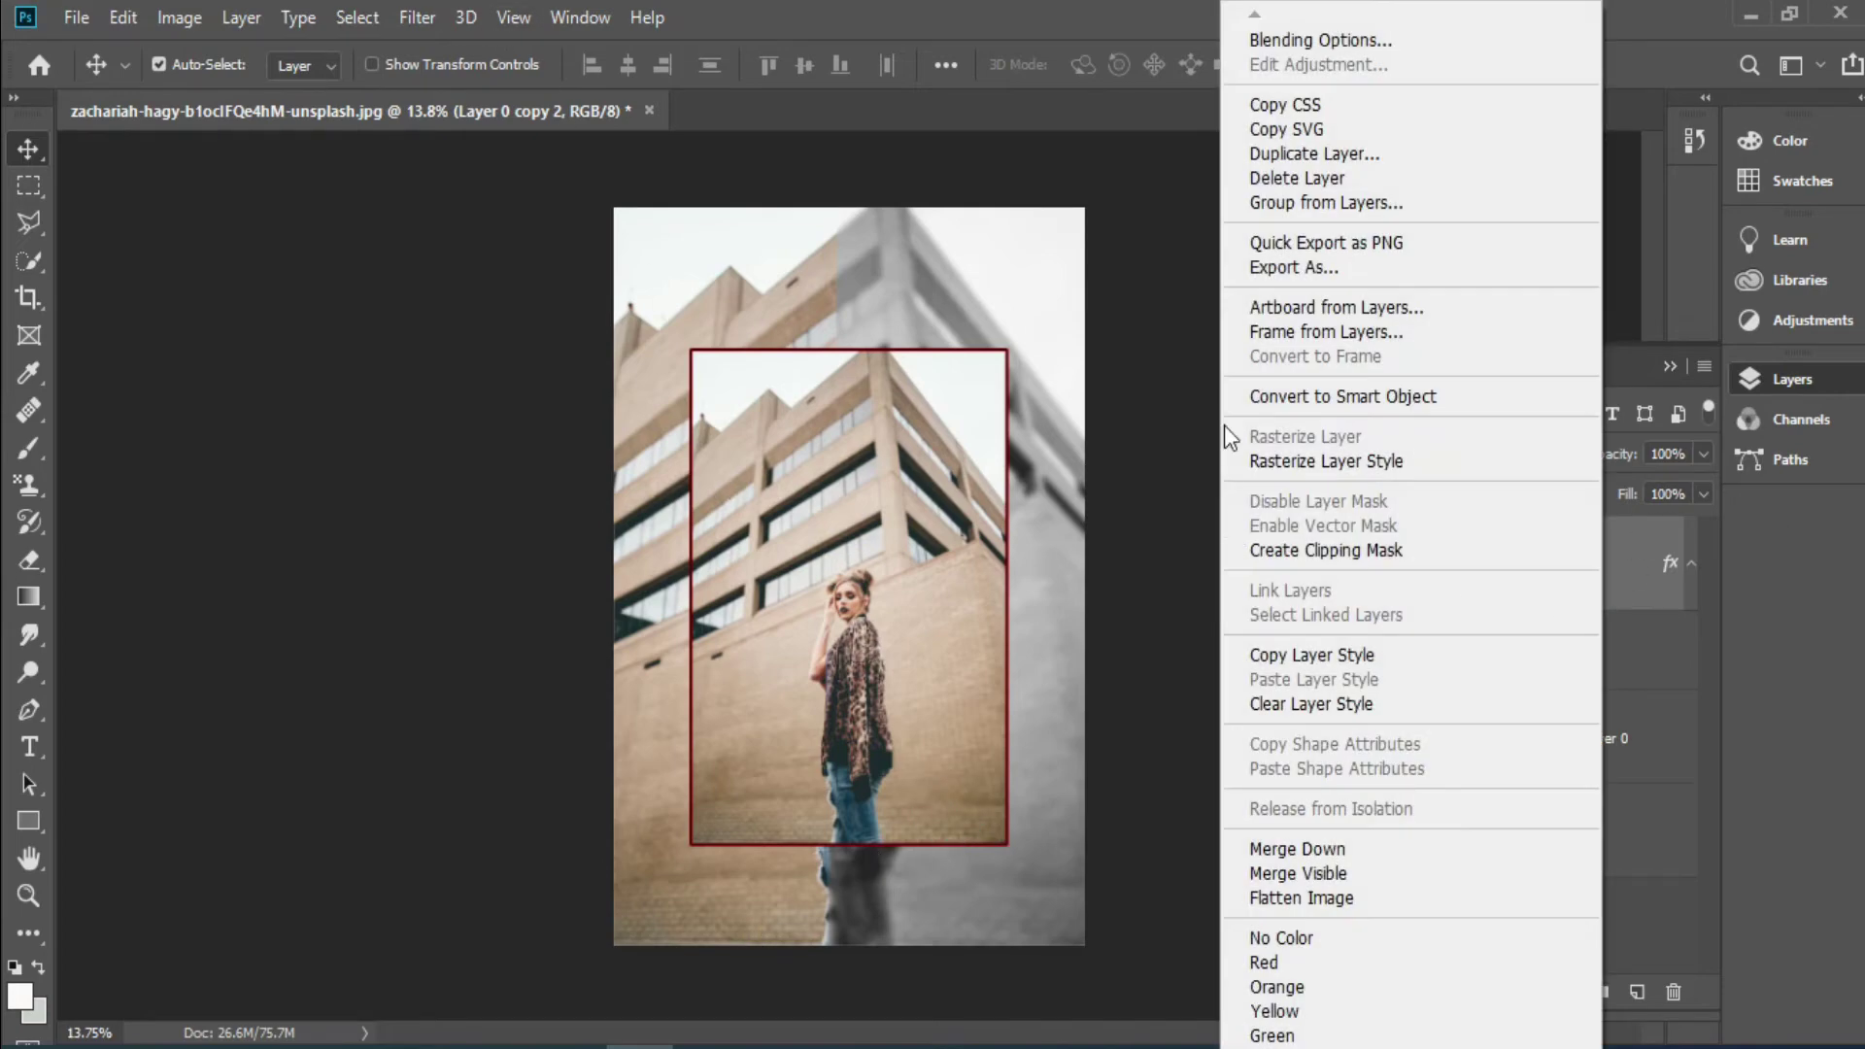
pyautogui.click(1365, 44)
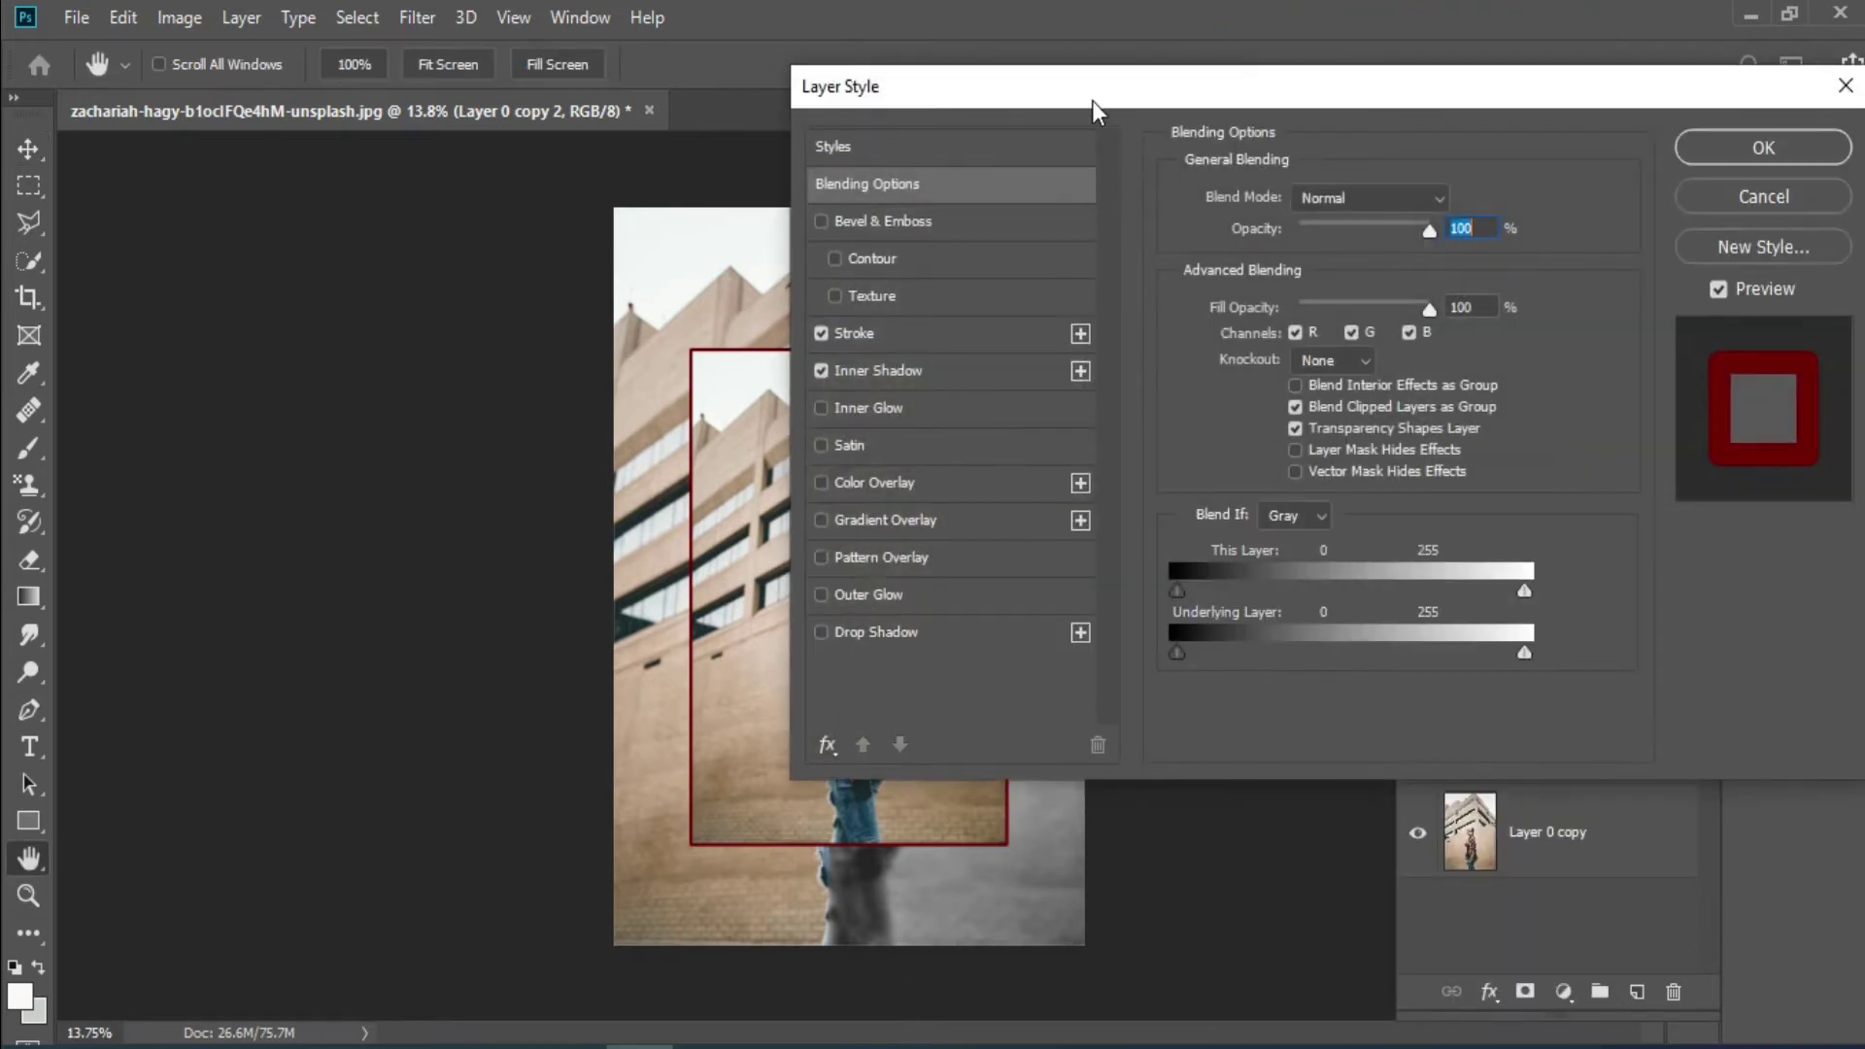
pyautogui.moveTo(1092, 101); pyautogui.dragTo(1204, 37)
pyautogui.click(1041, 568)
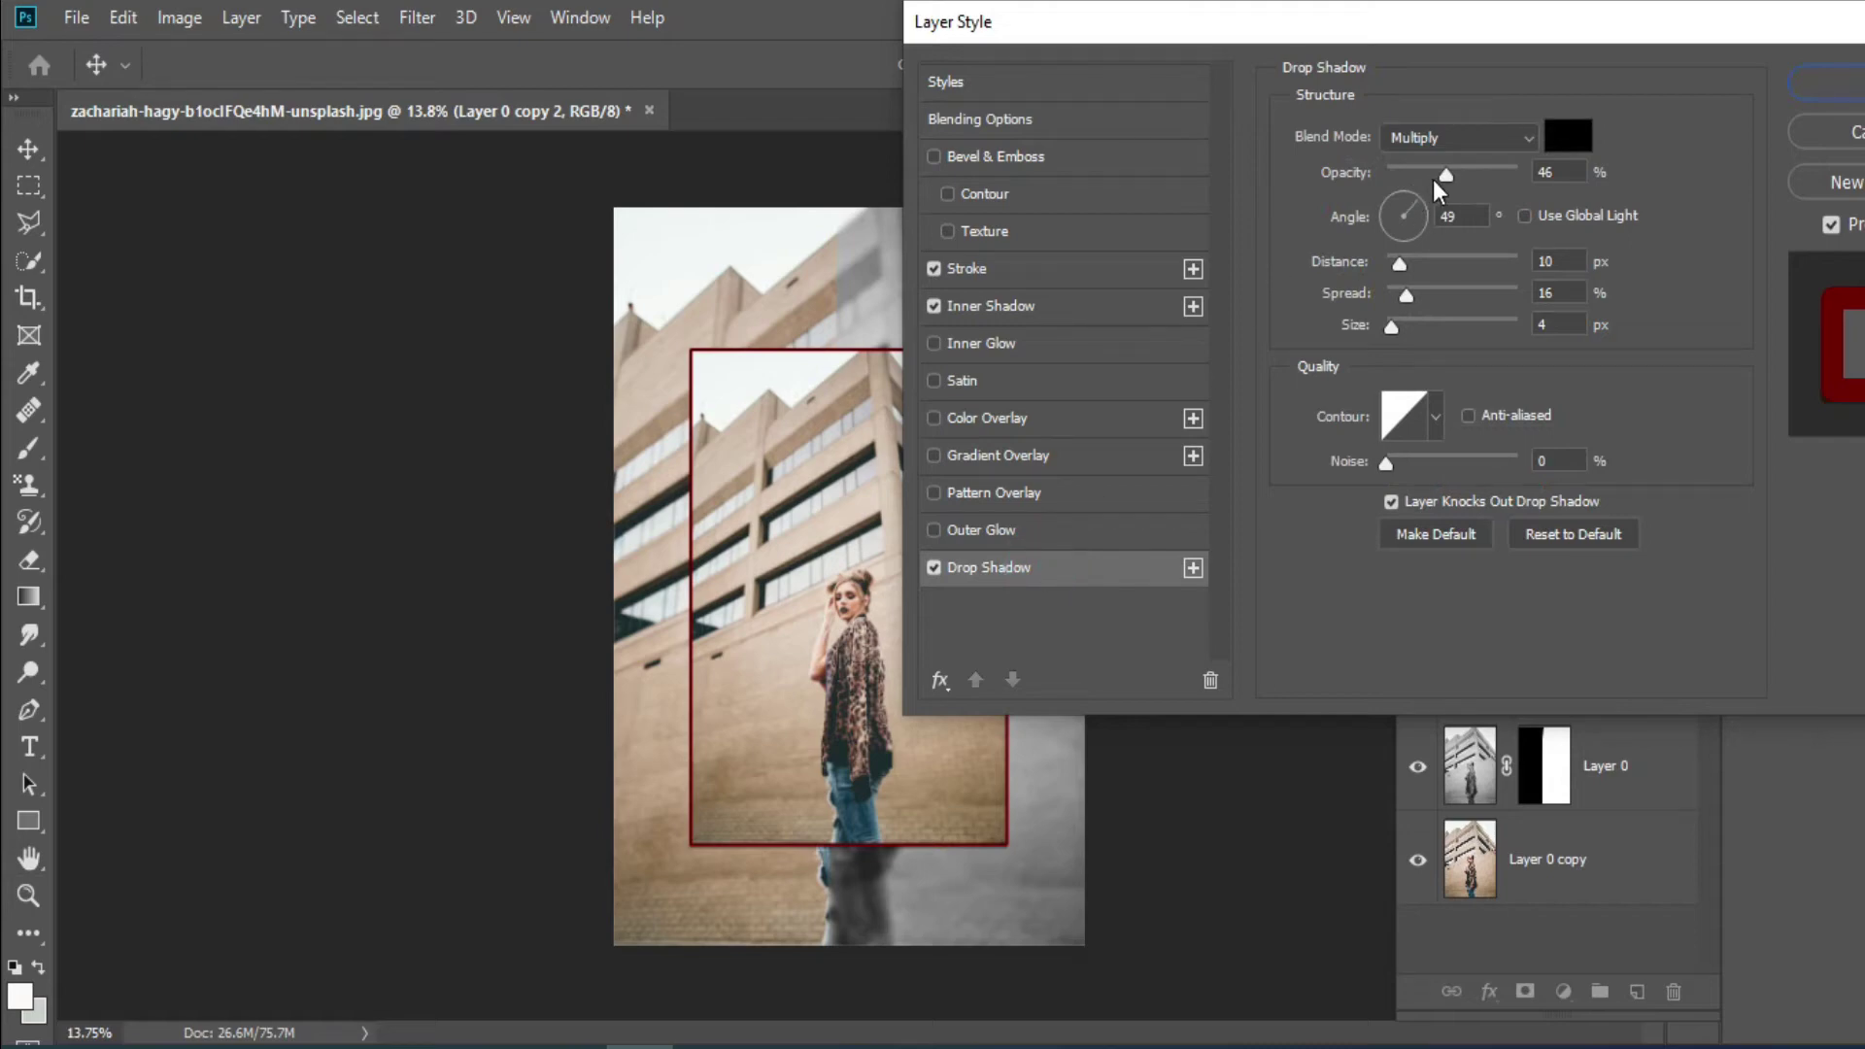
pyautogui.moveTo(1409, 300)
pyautogui.mouseDown()
pyautogui.moveTo(1441, 299)
pyautogui.moveTo(1435, 335)
pyautogui.mouseUp()
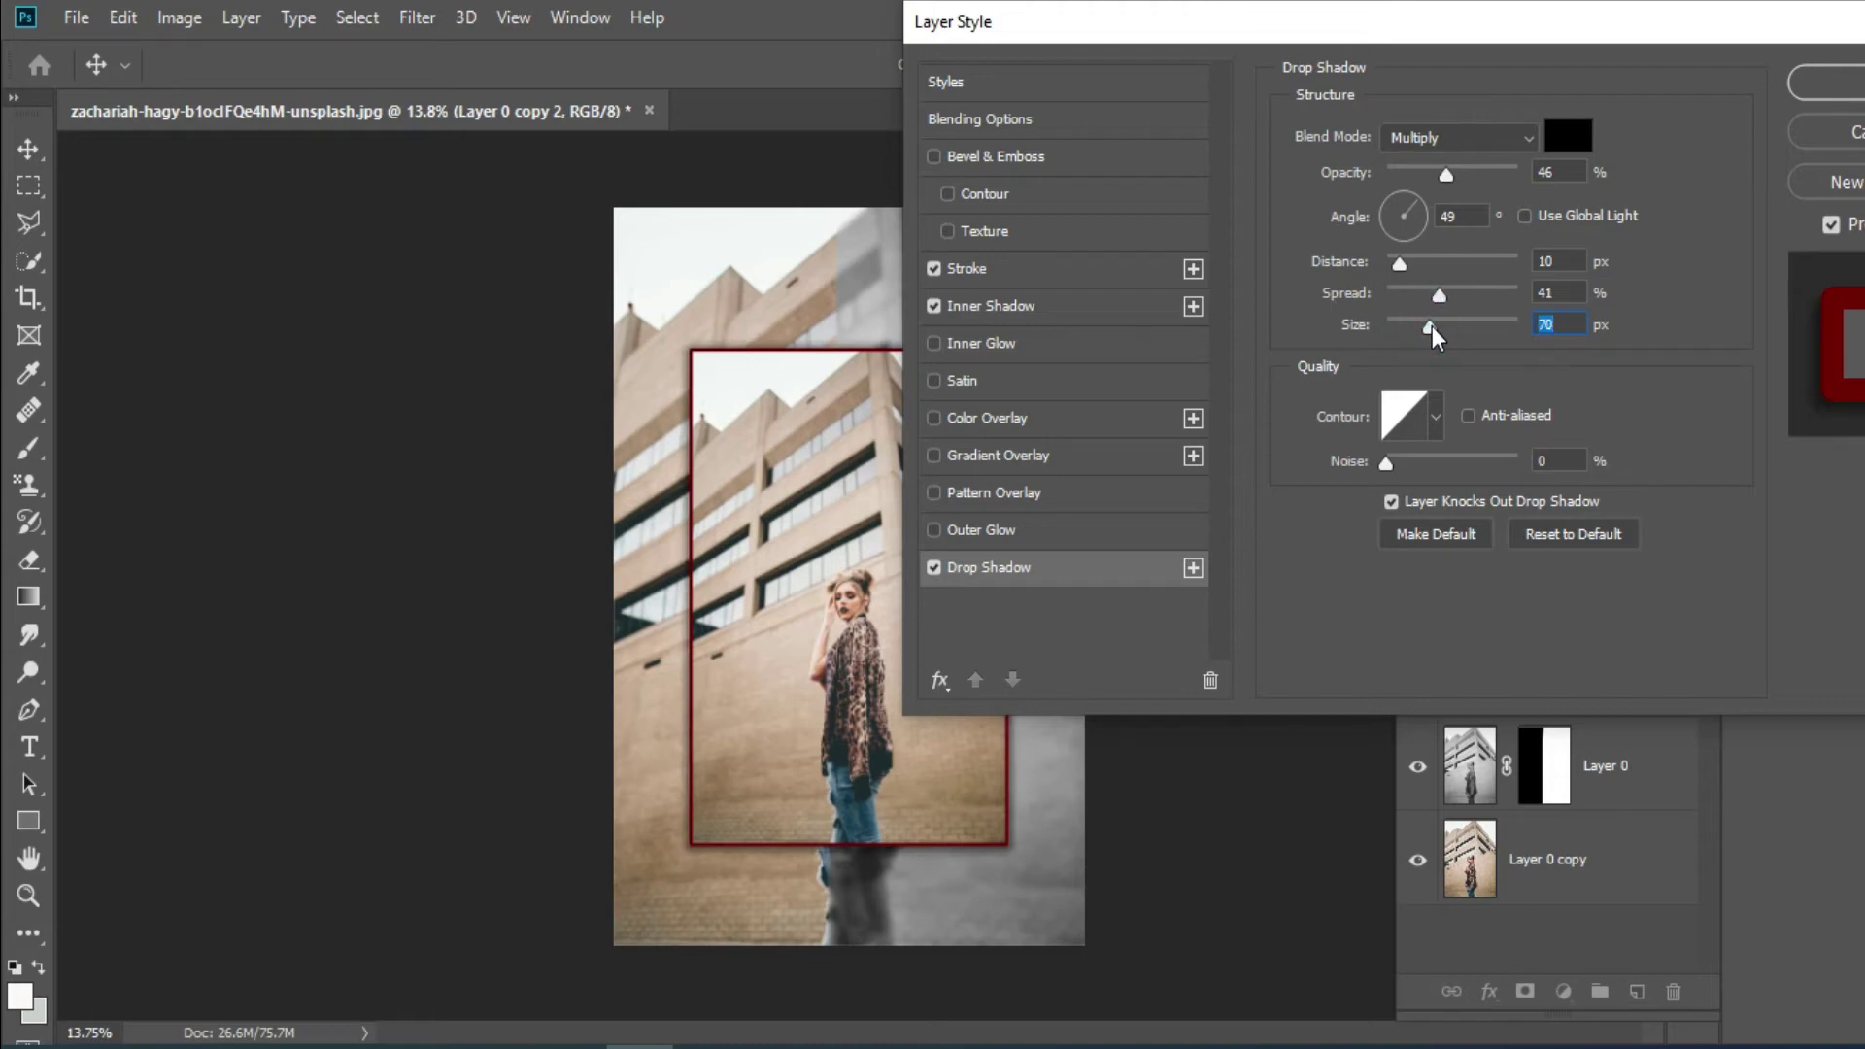
pyautogui.click(1556, 139)
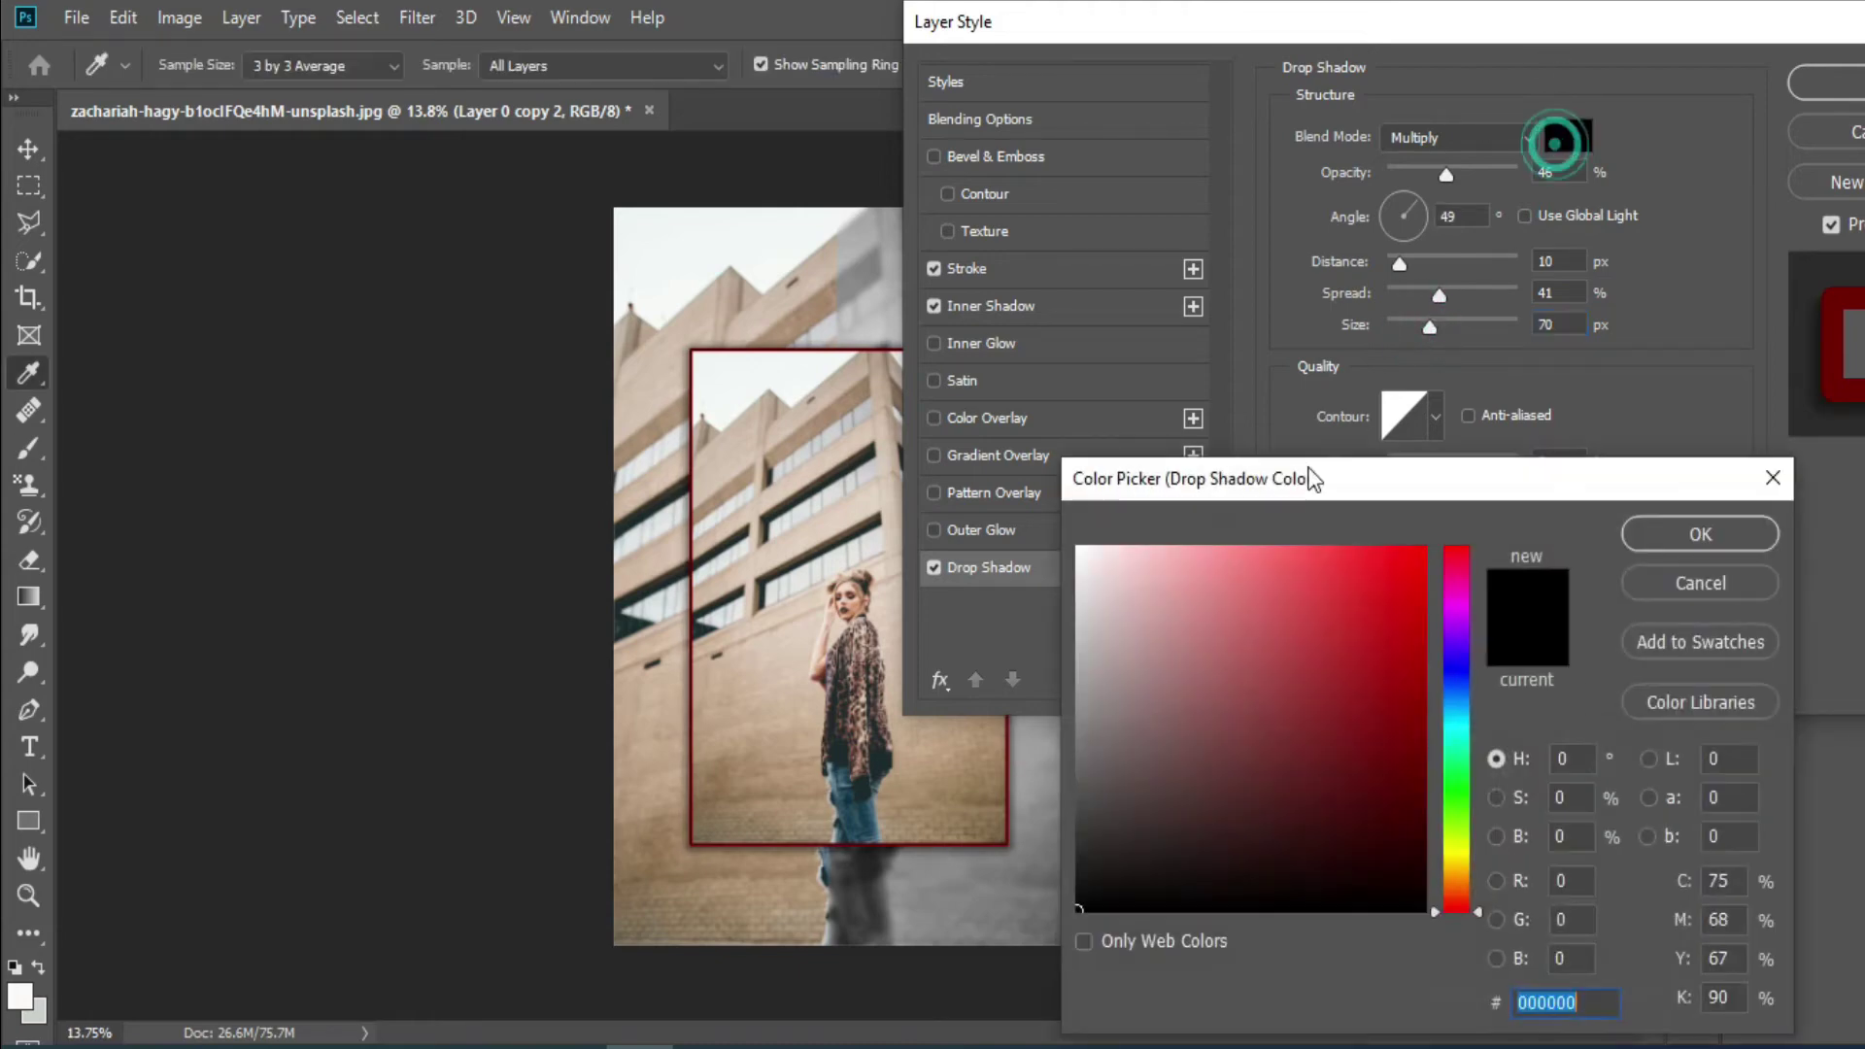
pyautogui.click(1090, 558)
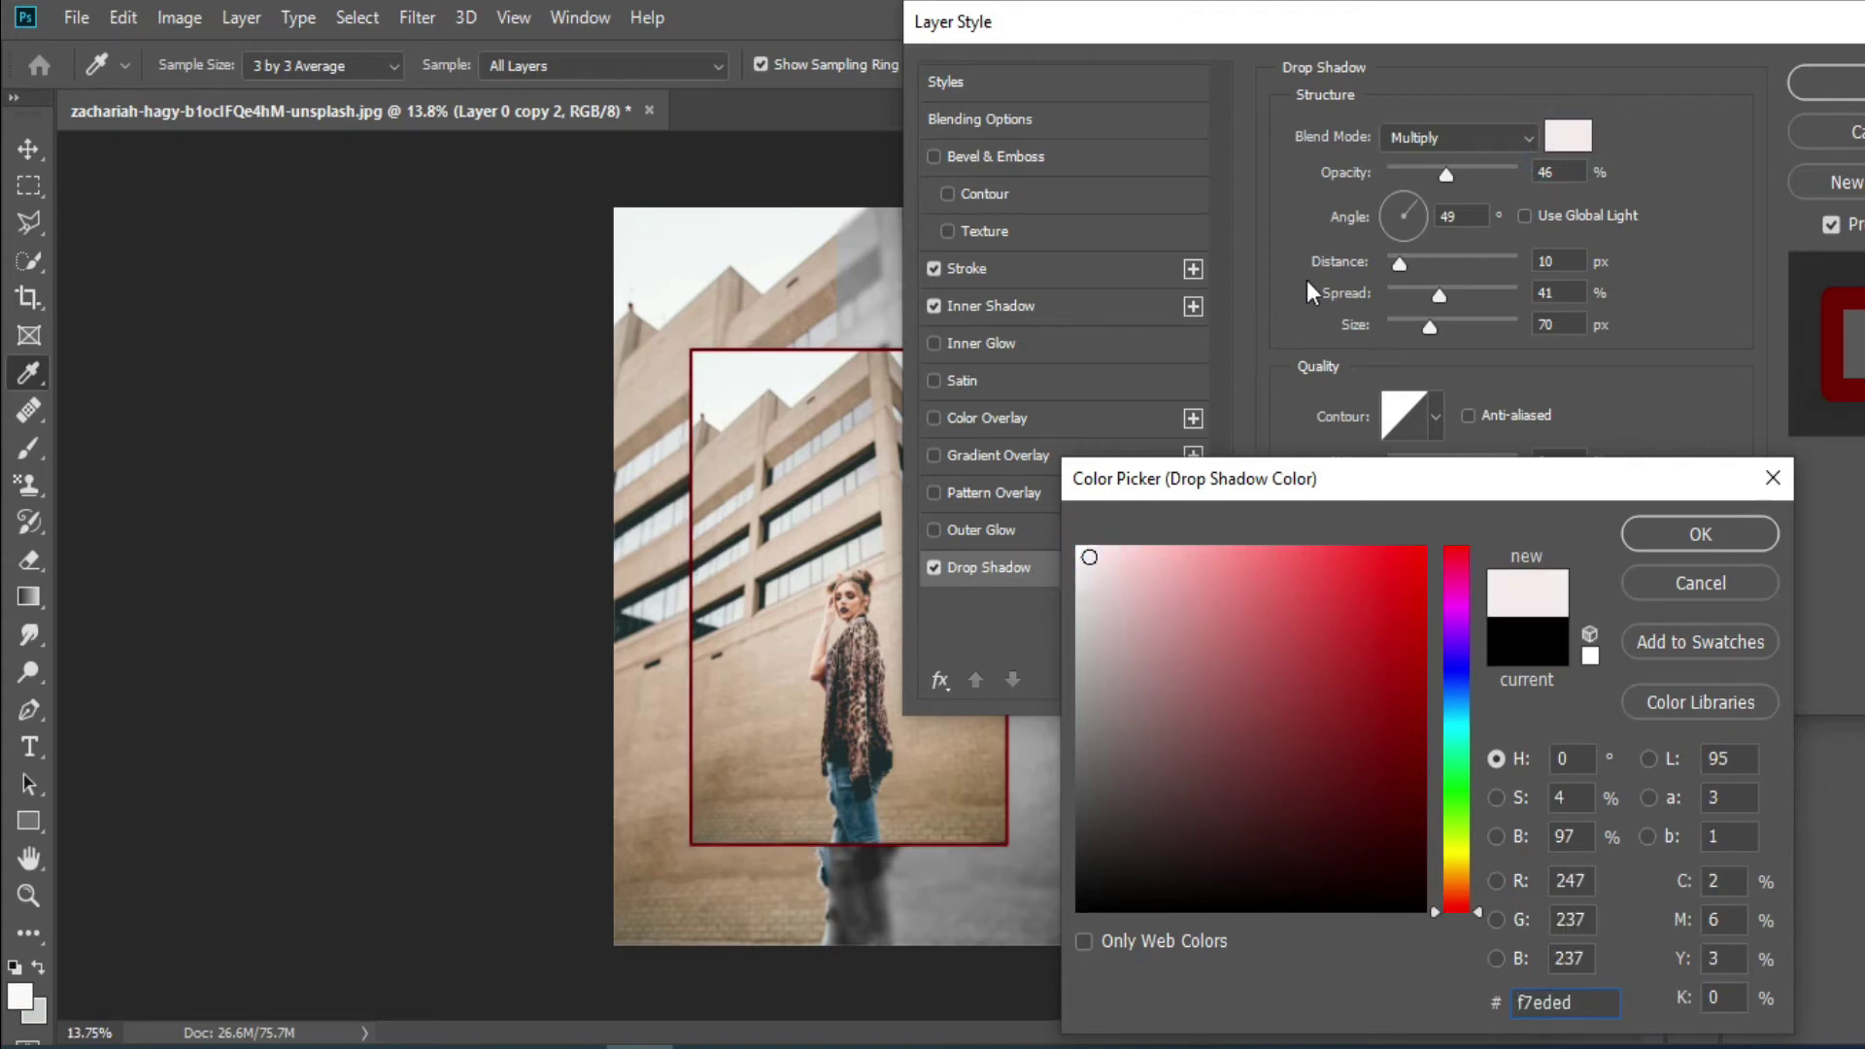
pyautogui.click(1094, 872)
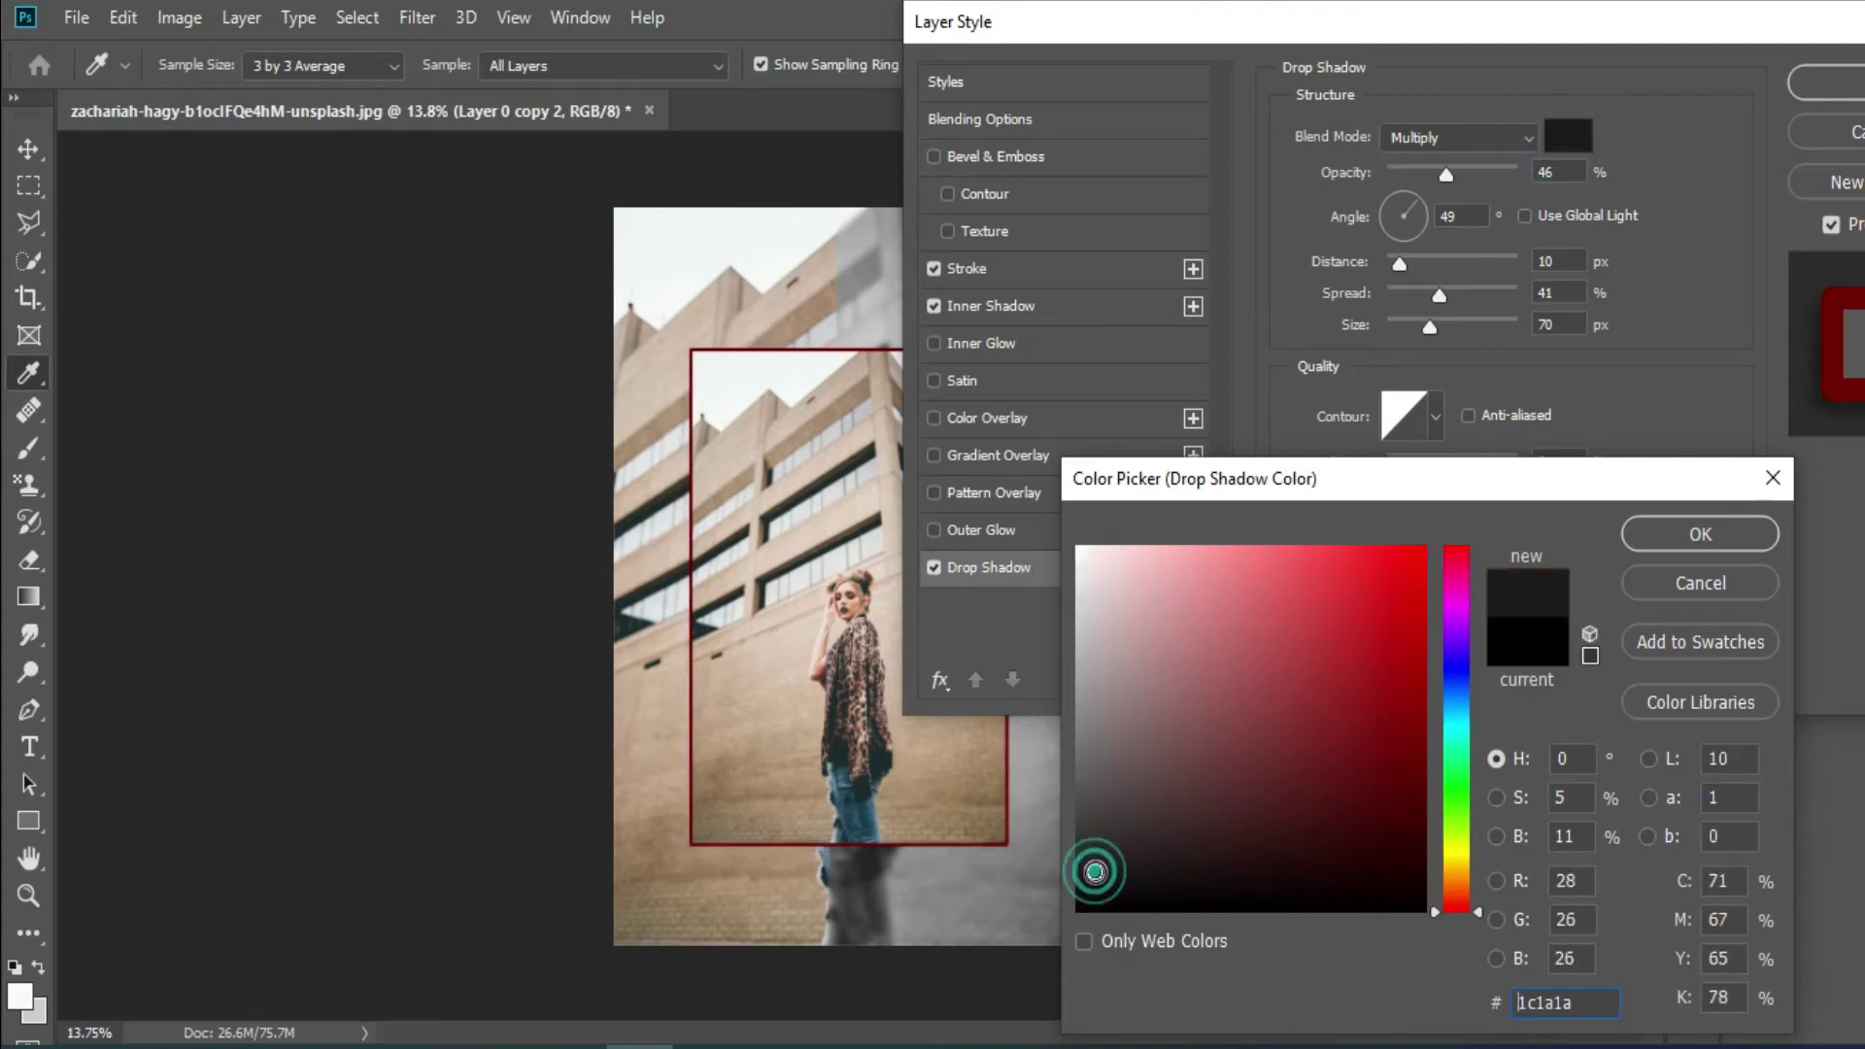
pyautogui.click(1820, 87)
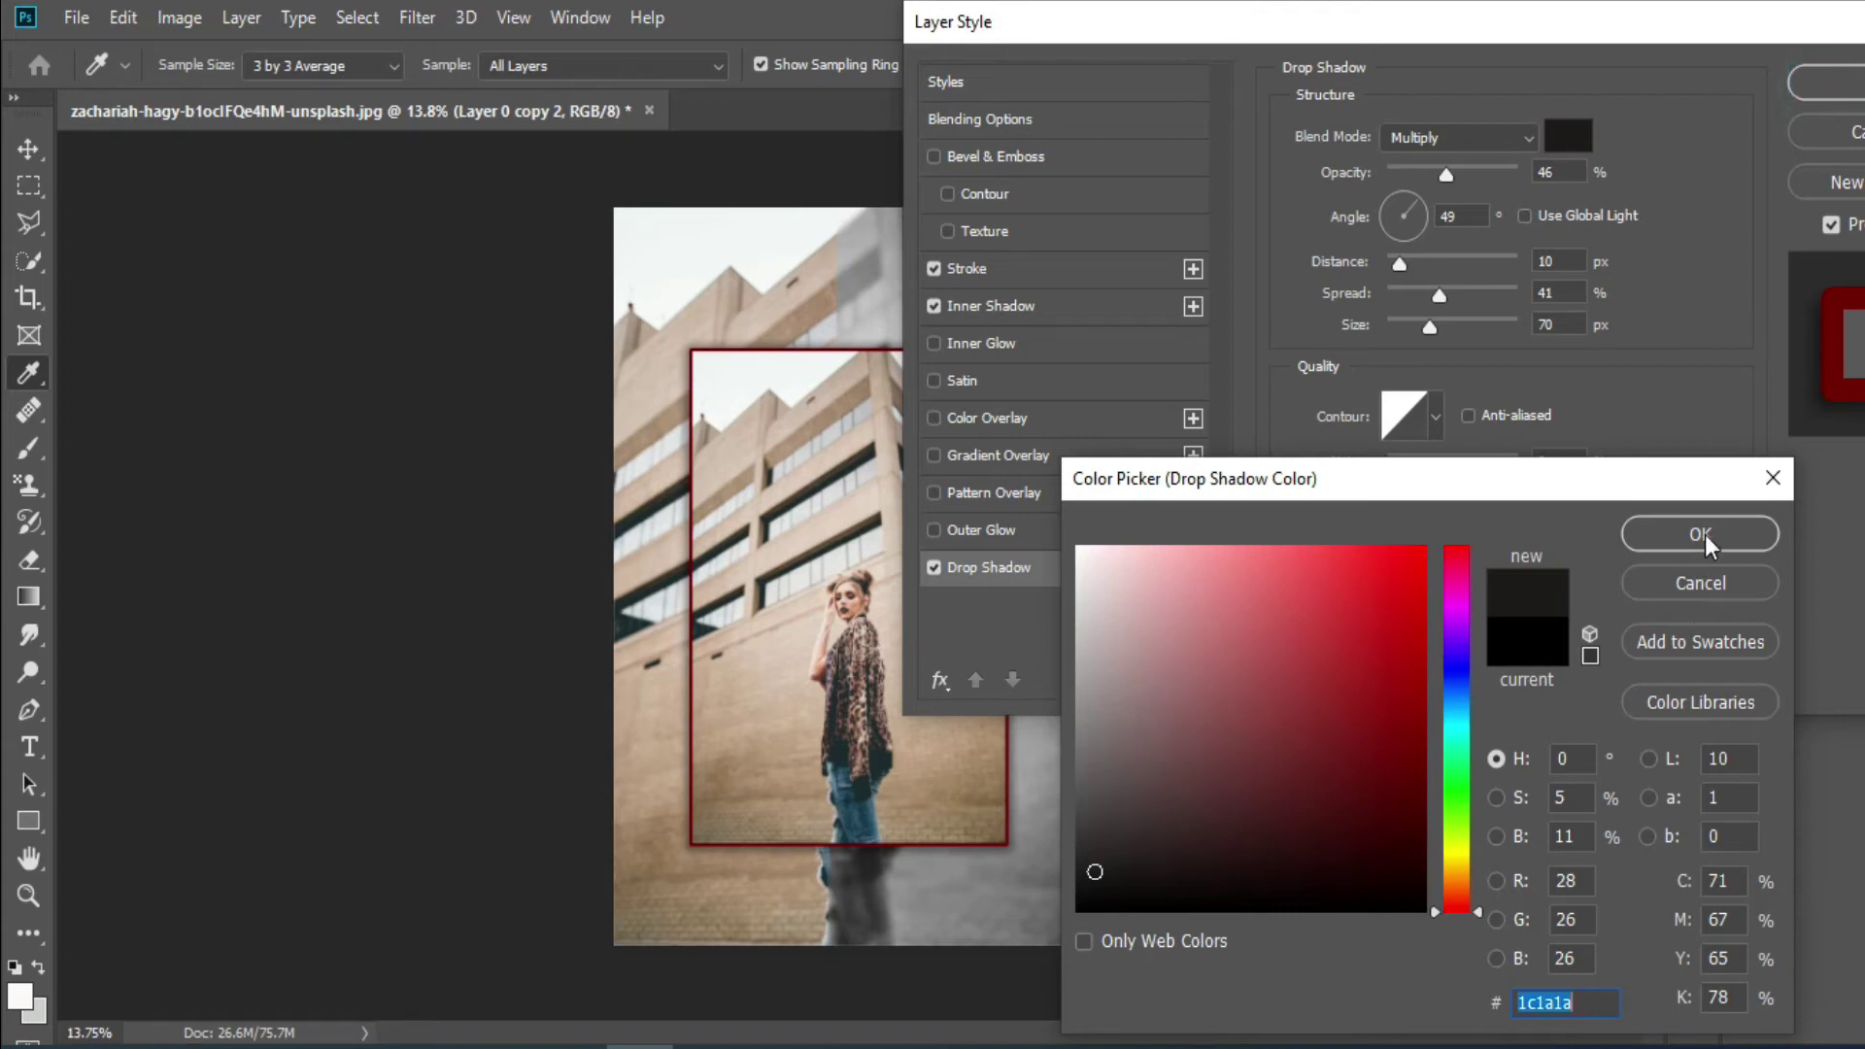
pyautogui.click(1700, 533)
pyautogui.click(1836, 85)
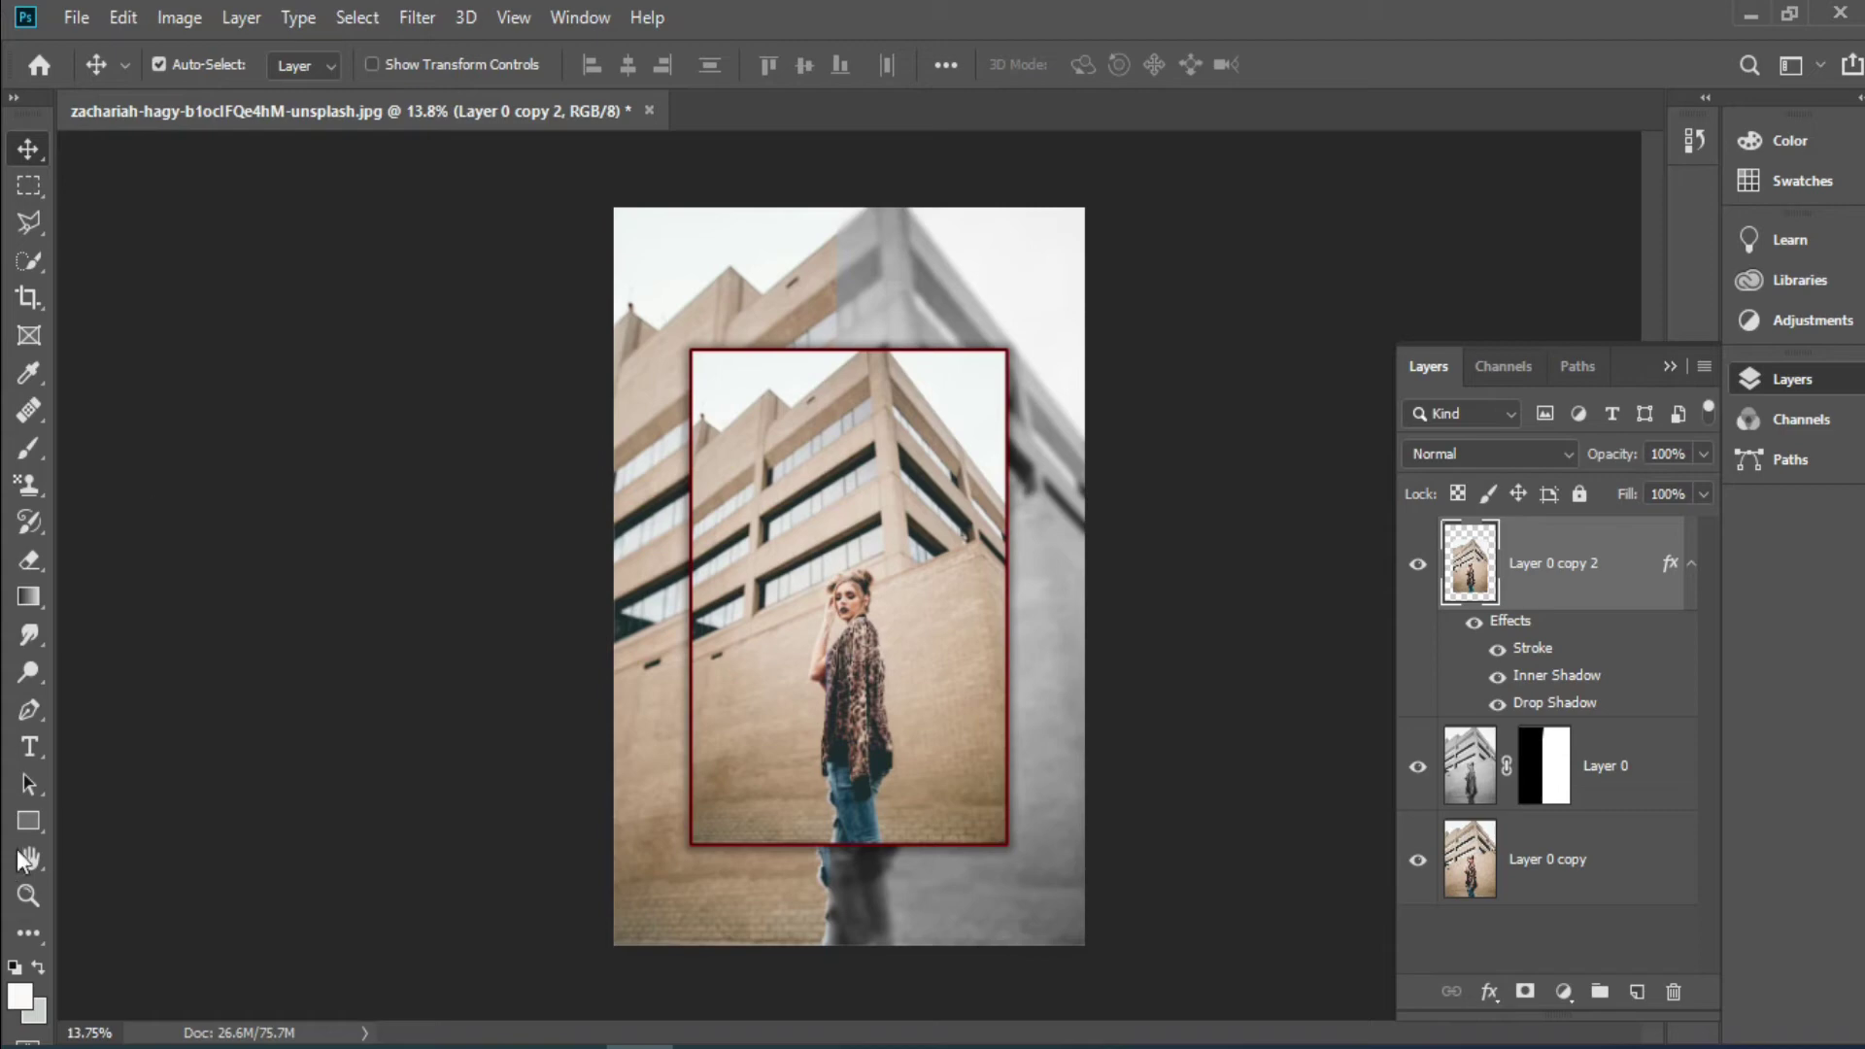
# - Add Montserrat Black 72 pt text reading FASHION near the picture's top-left
pyautogui.click(31, 747)
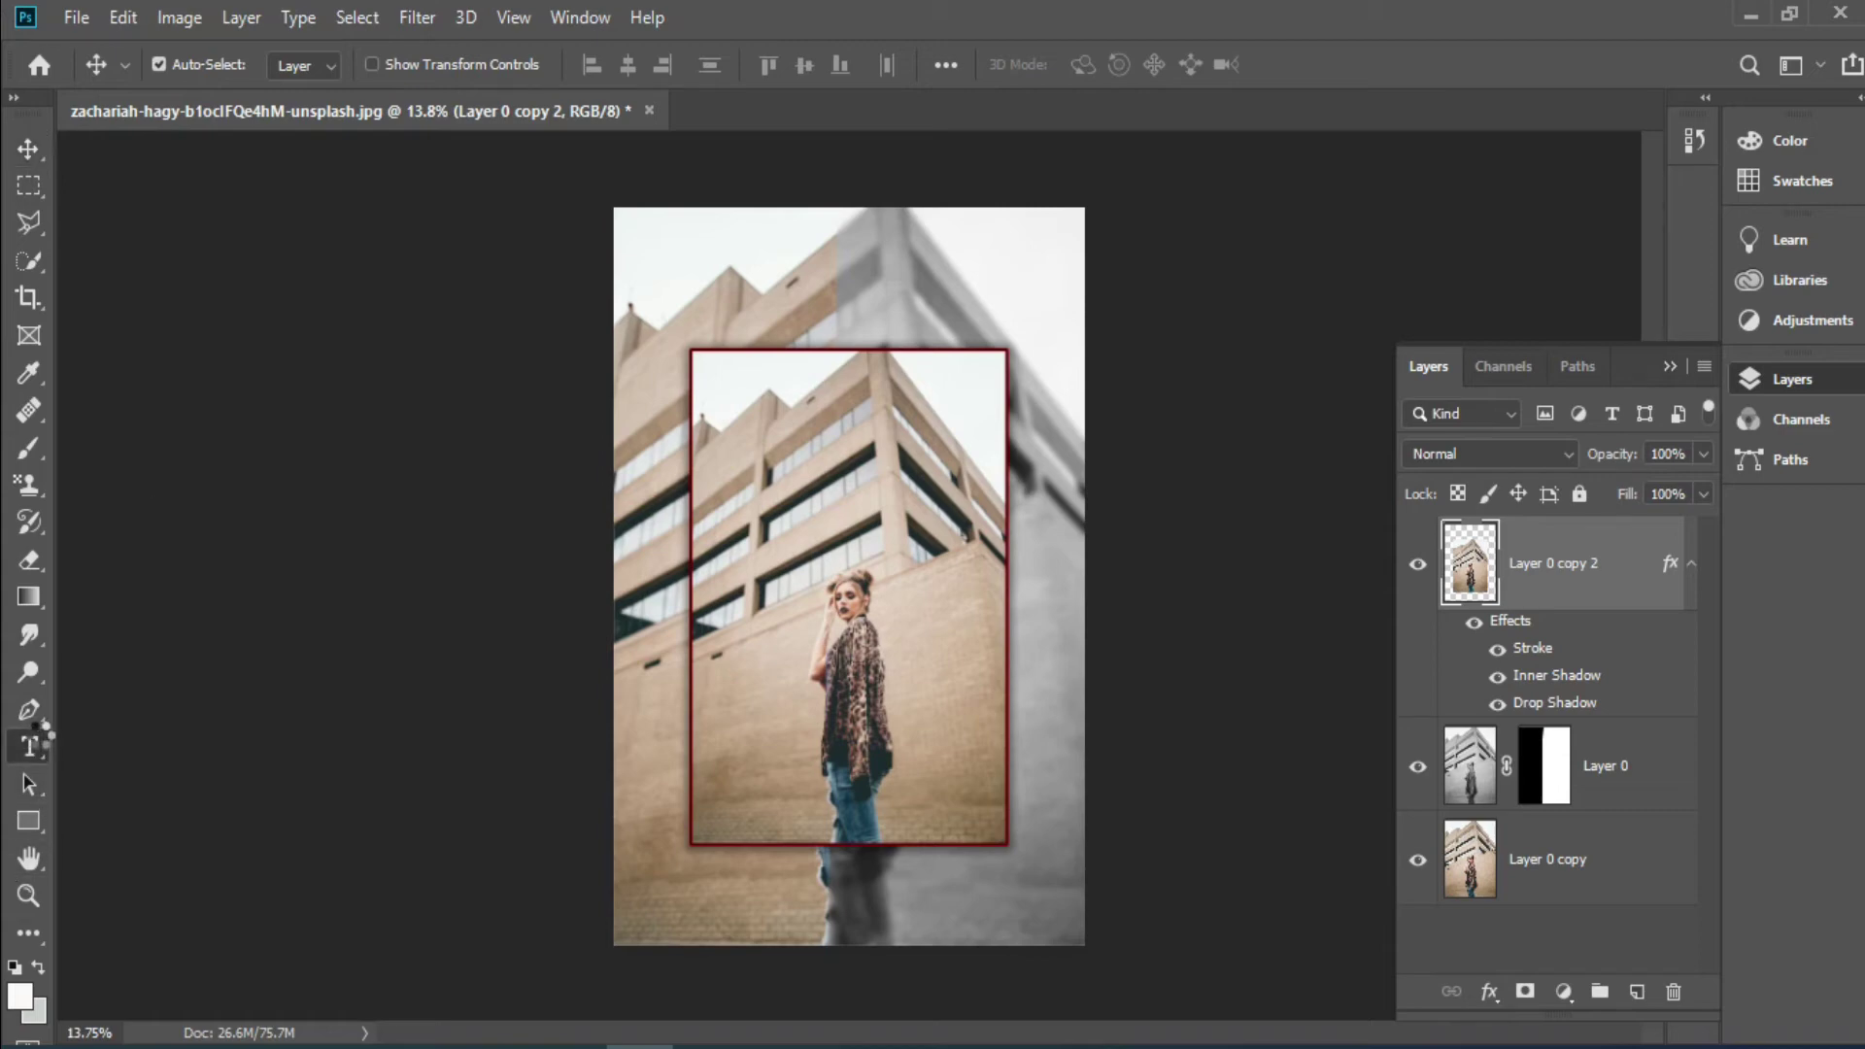
pyautogui.rightClick(30, 747)
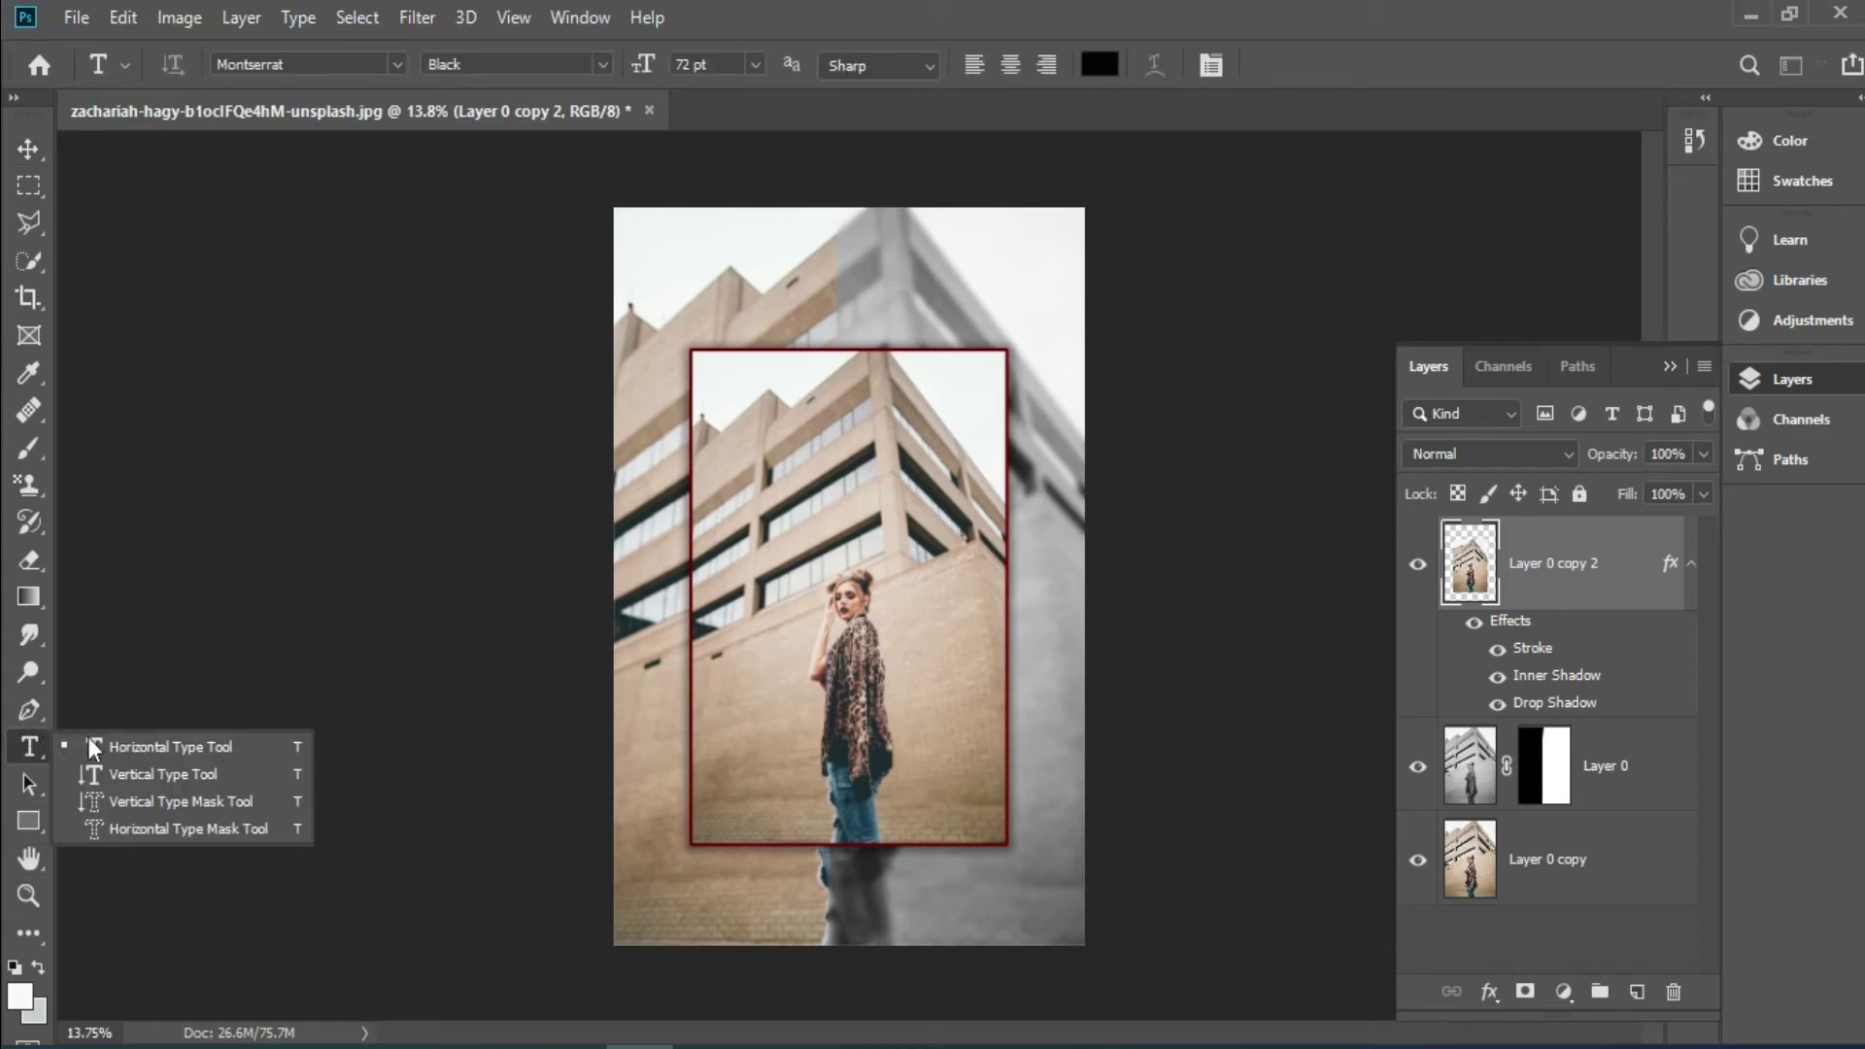
pyautogui.click(161, 736)
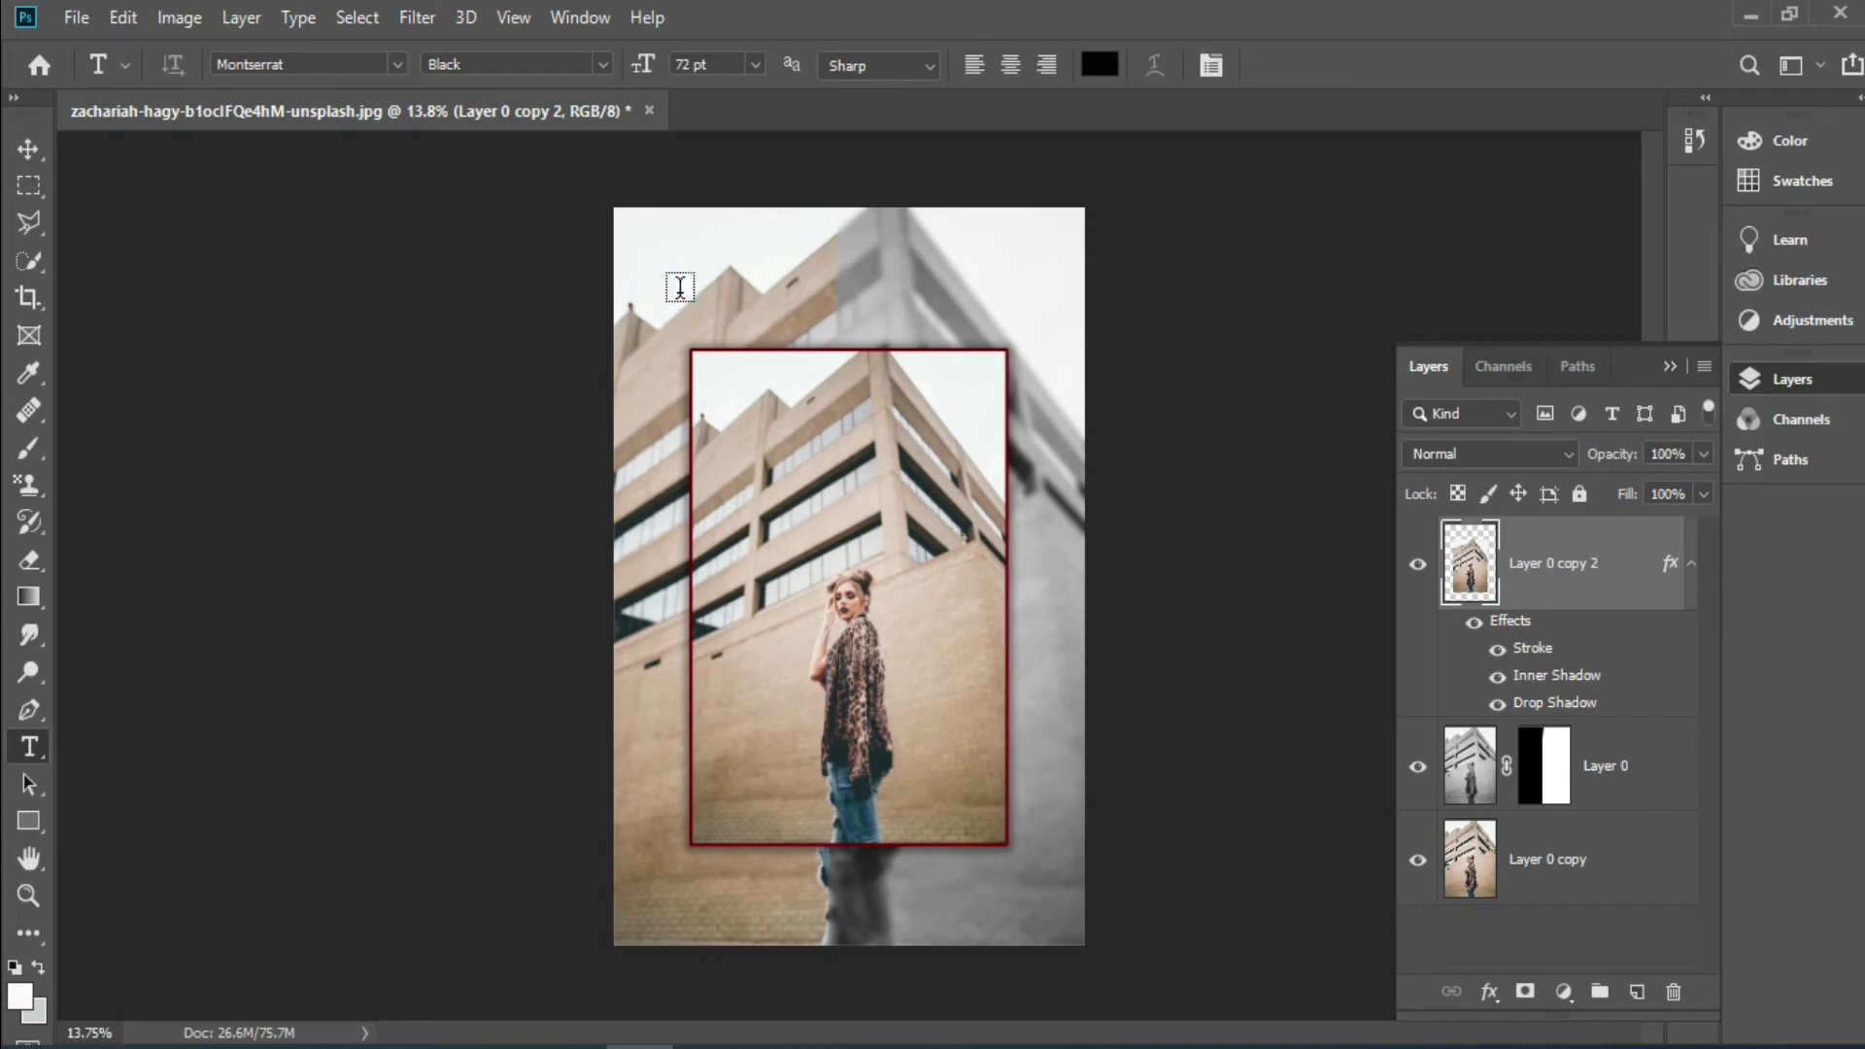
pyautogui.click(677, 287)
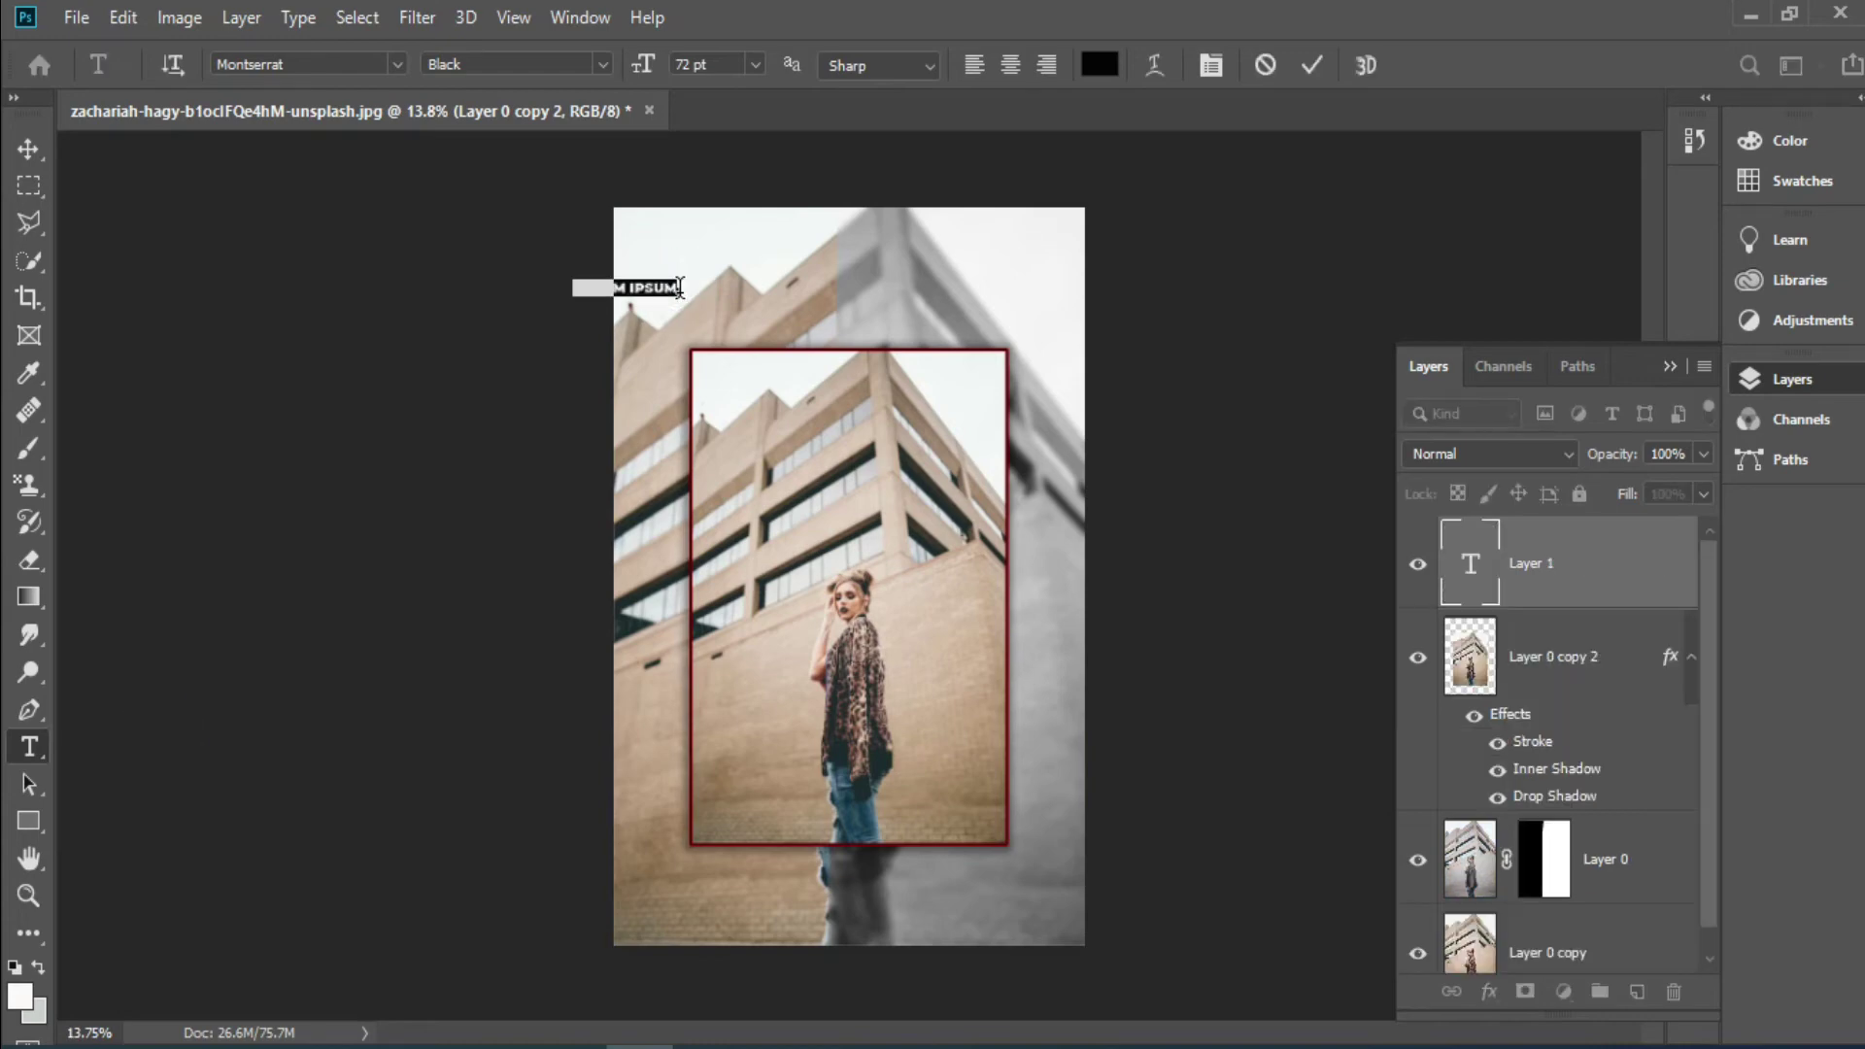
pyautogui.press('BackSpace')
pyautogui.write('ION')
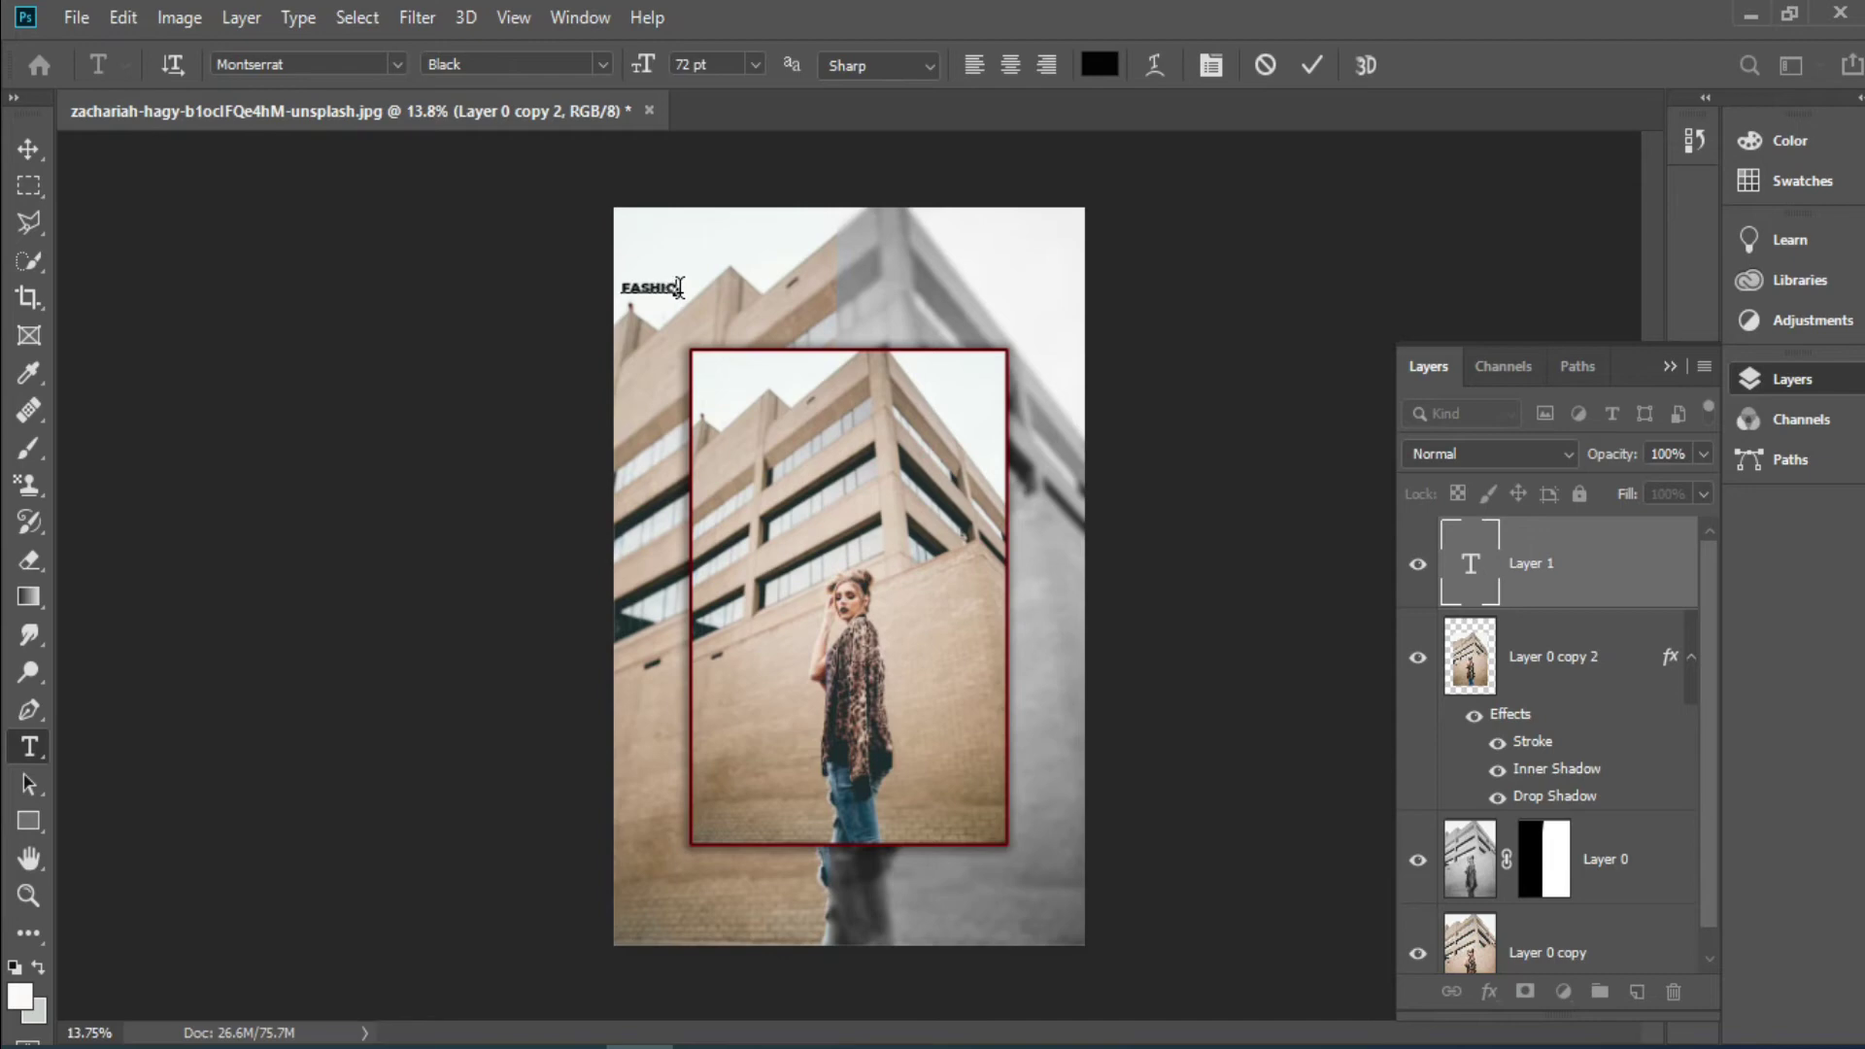
# - Scale the FASHION text up to about 644% and centre it across the top
pyautogui.click(36, 146)
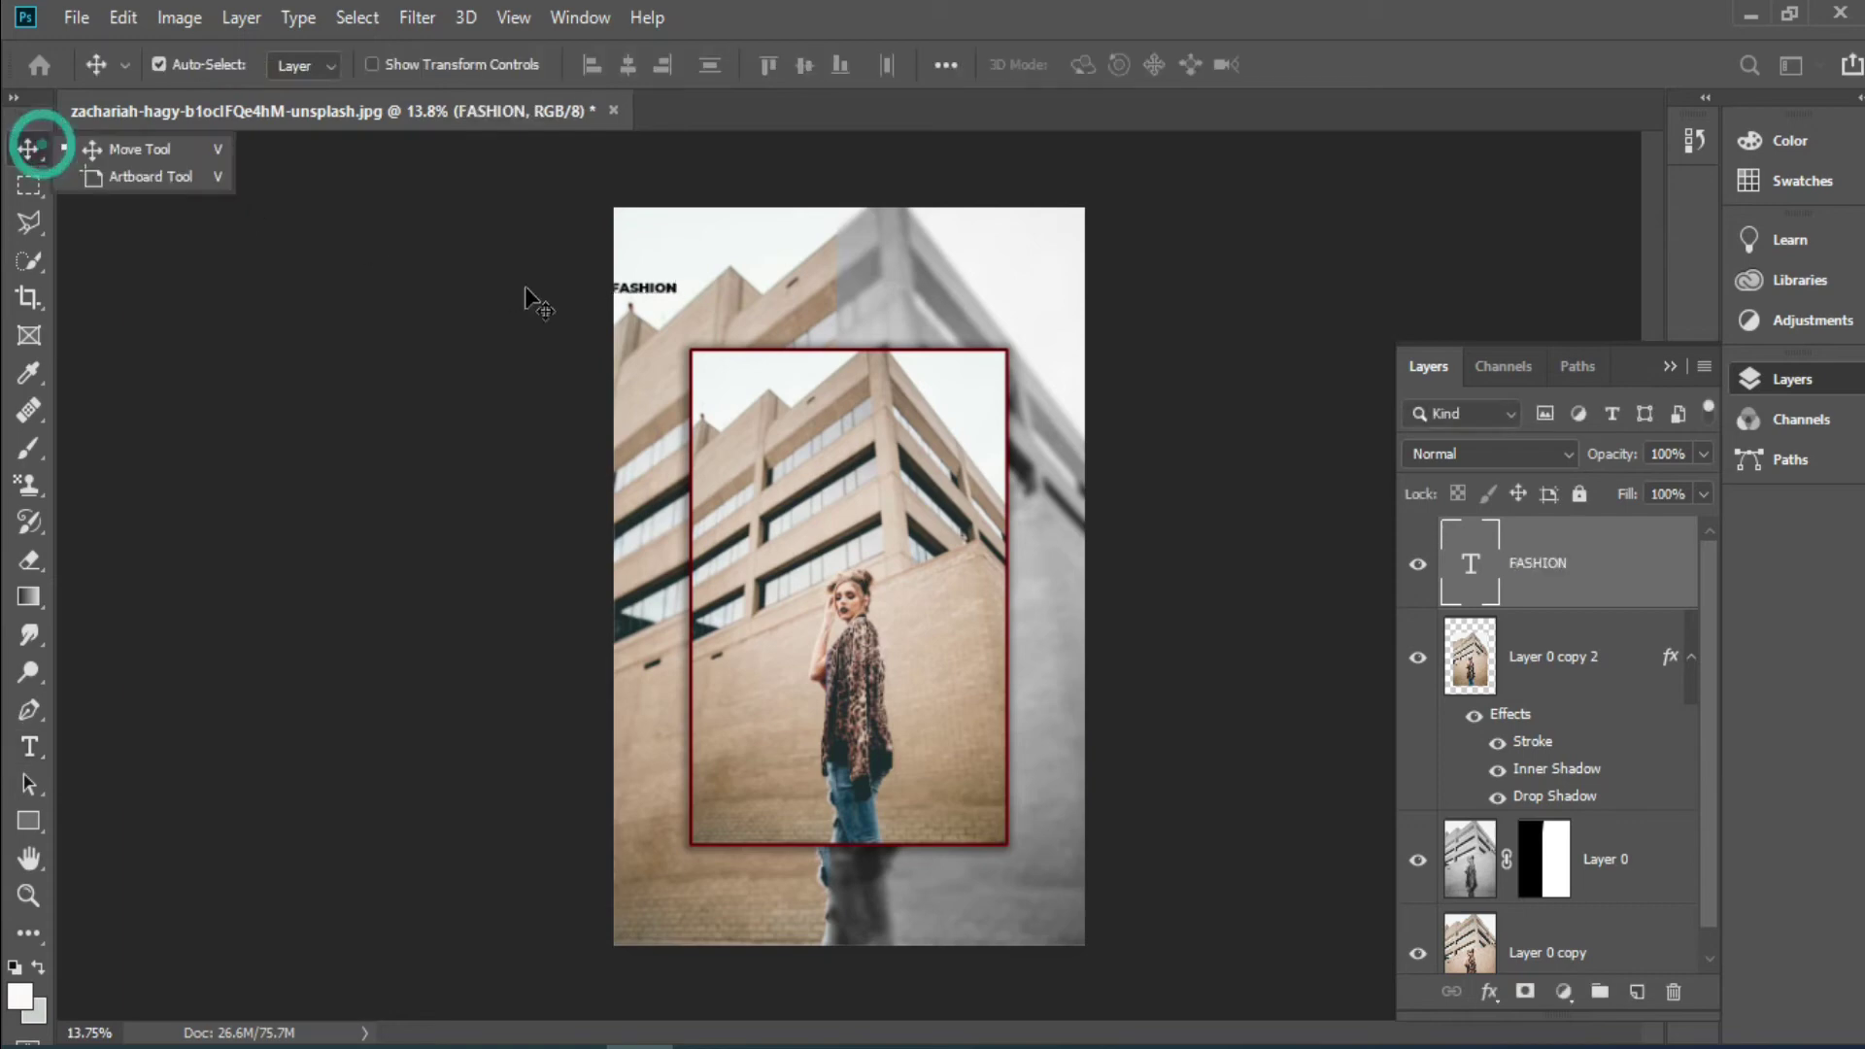
pyautogui.moveTo(670, 289); pyautogui.dragTo(761, 291)
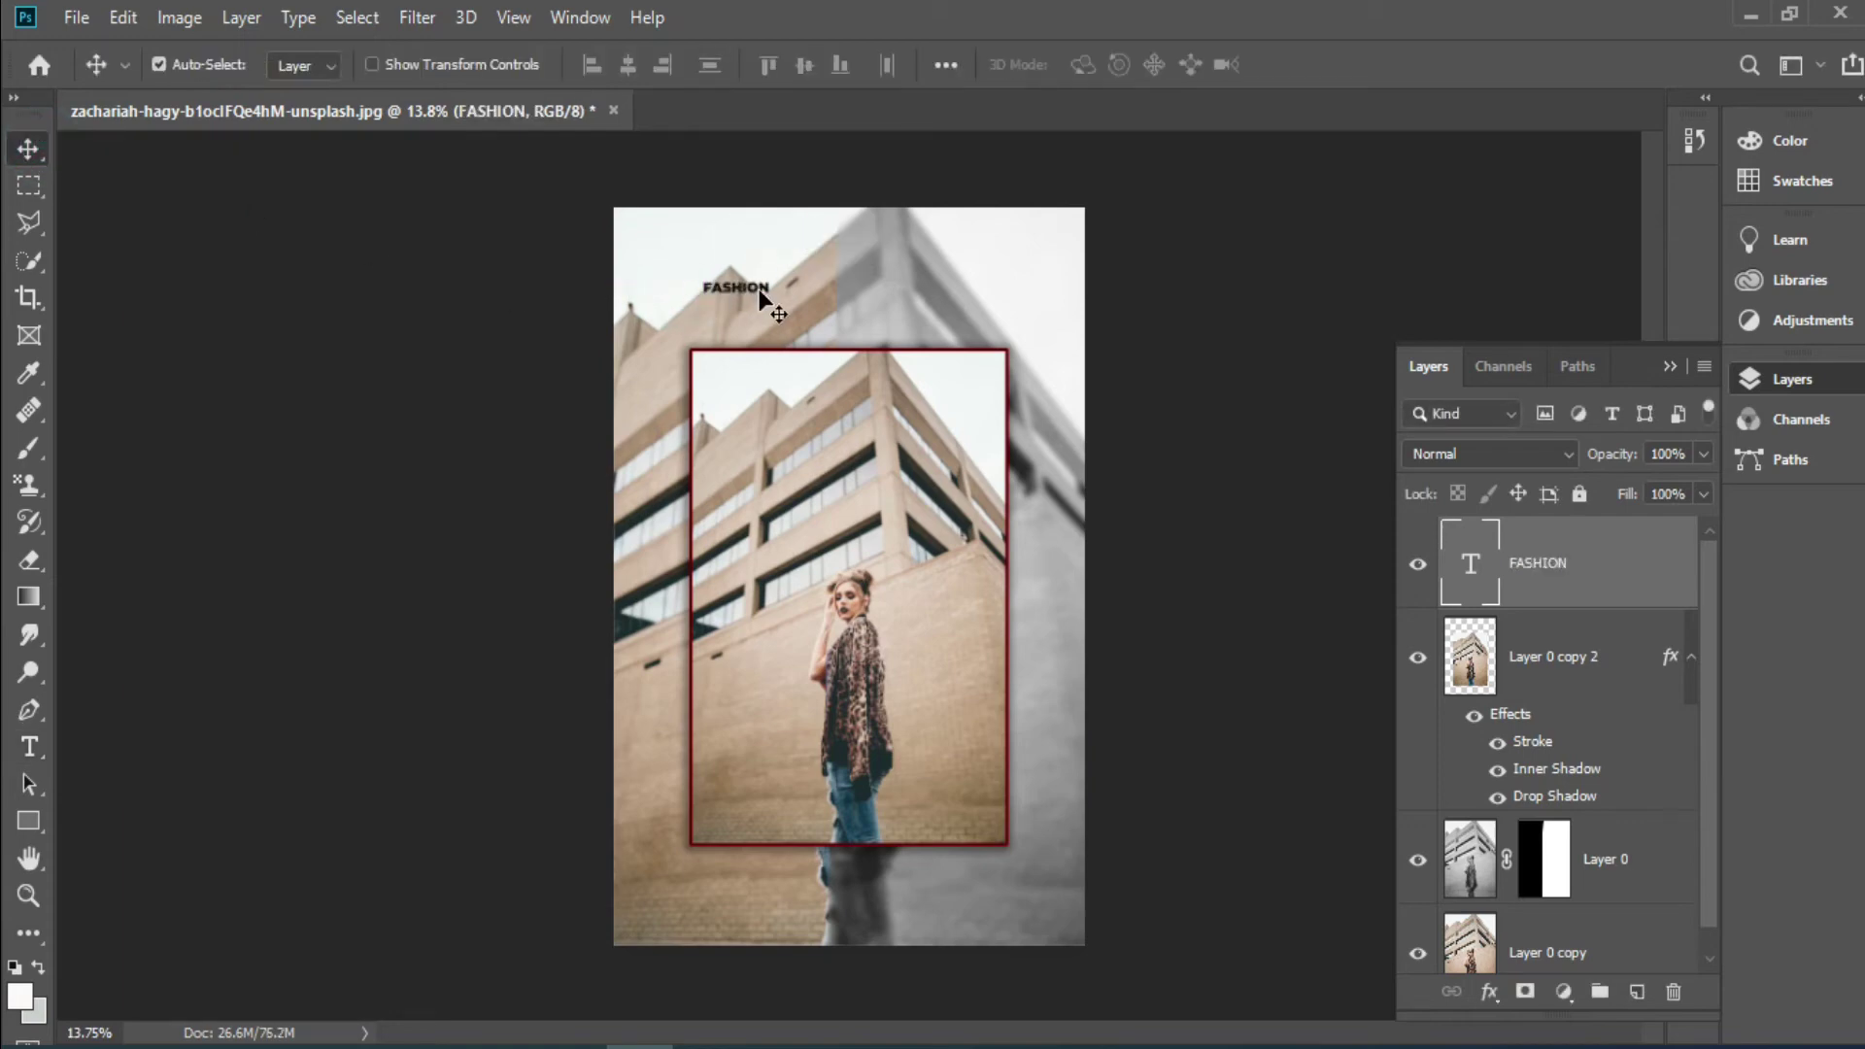
pyautogui.hotkey('ctrl', 't')
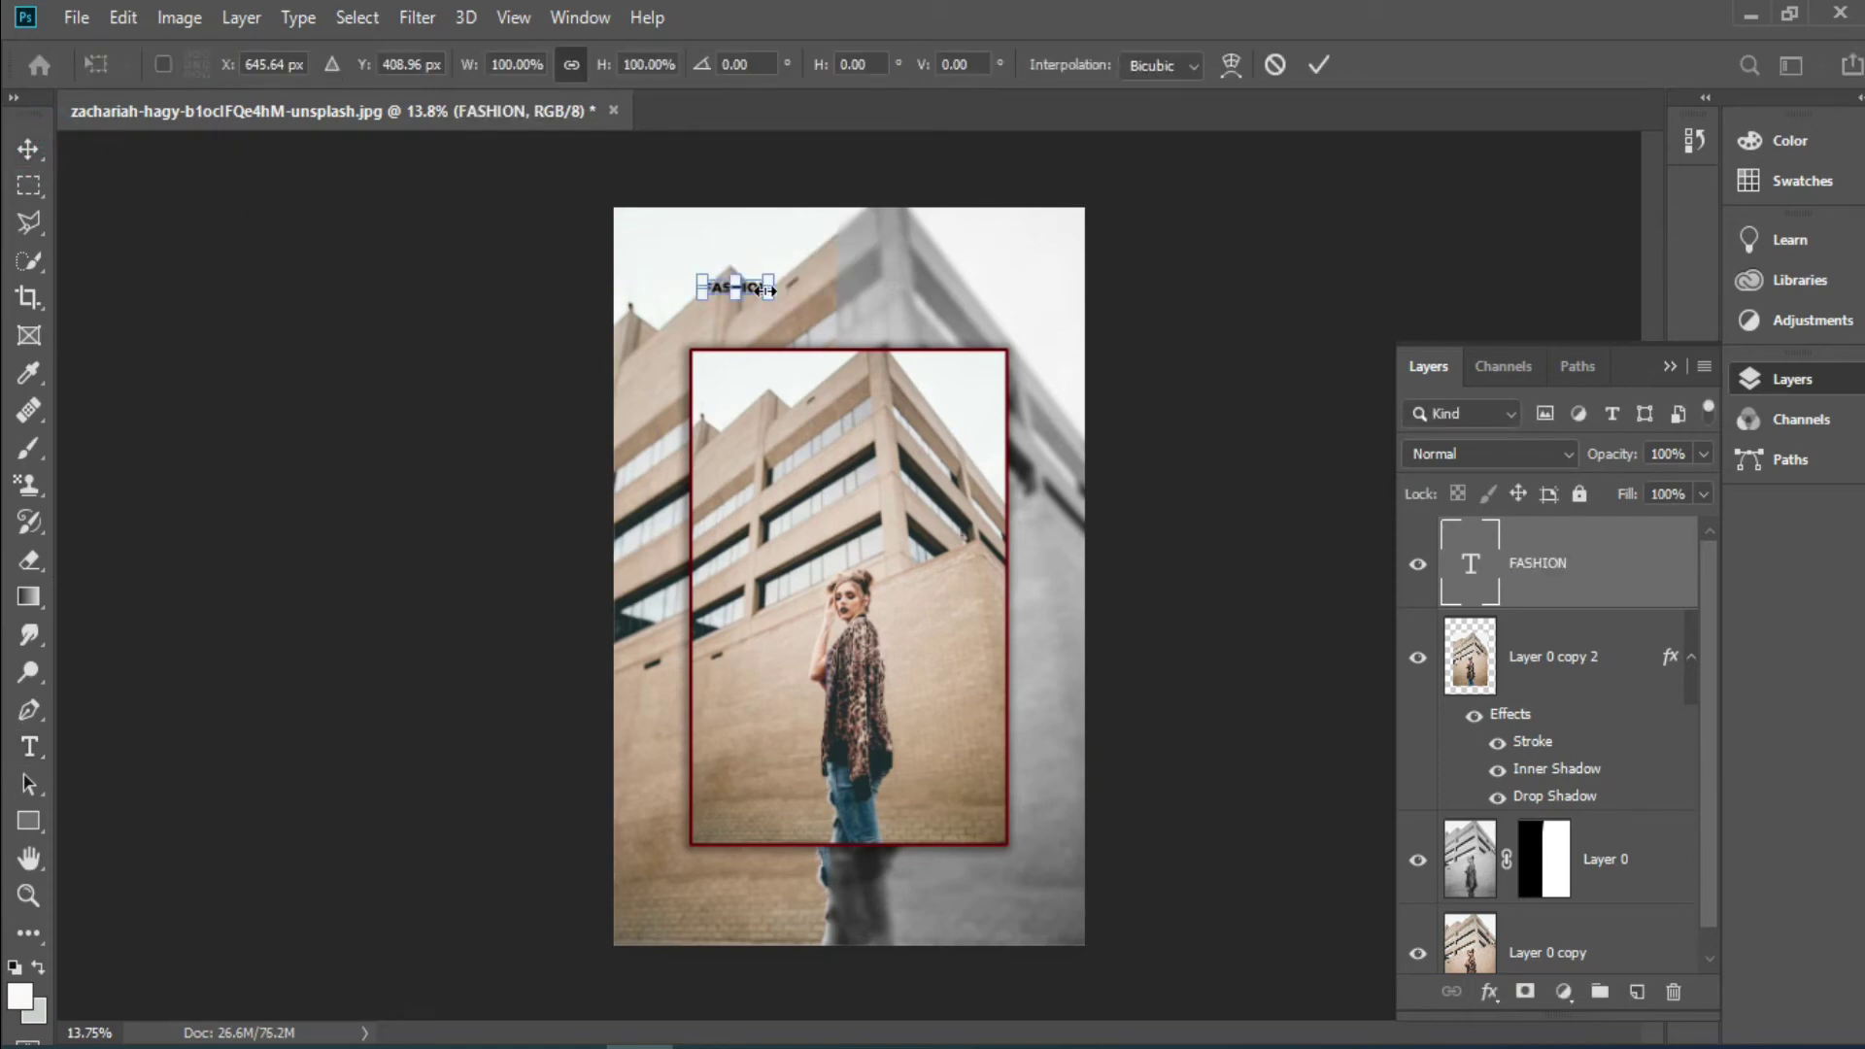
pyautogui.moveTo(768, 297); pyautogui.dragTo(1088, 372)
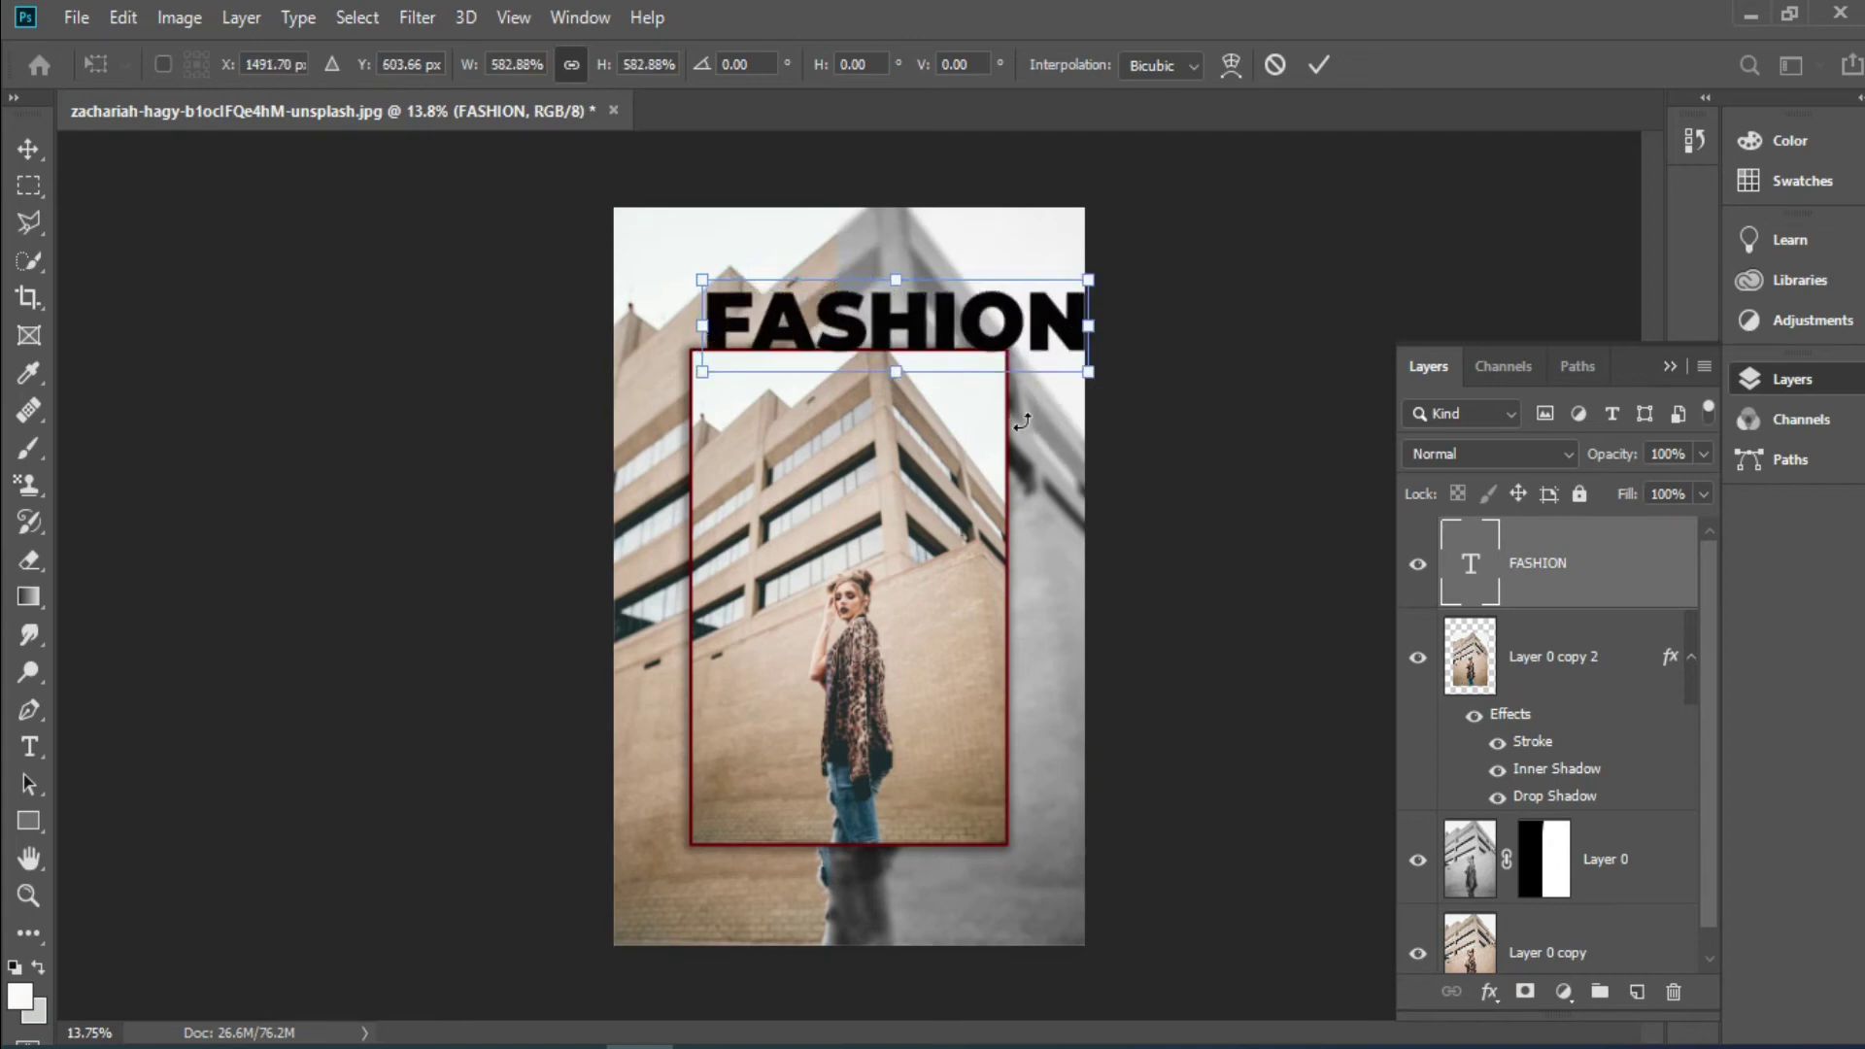
pyautogui.moveTo(968, 347); pyautogui.dragTo(920, 324)
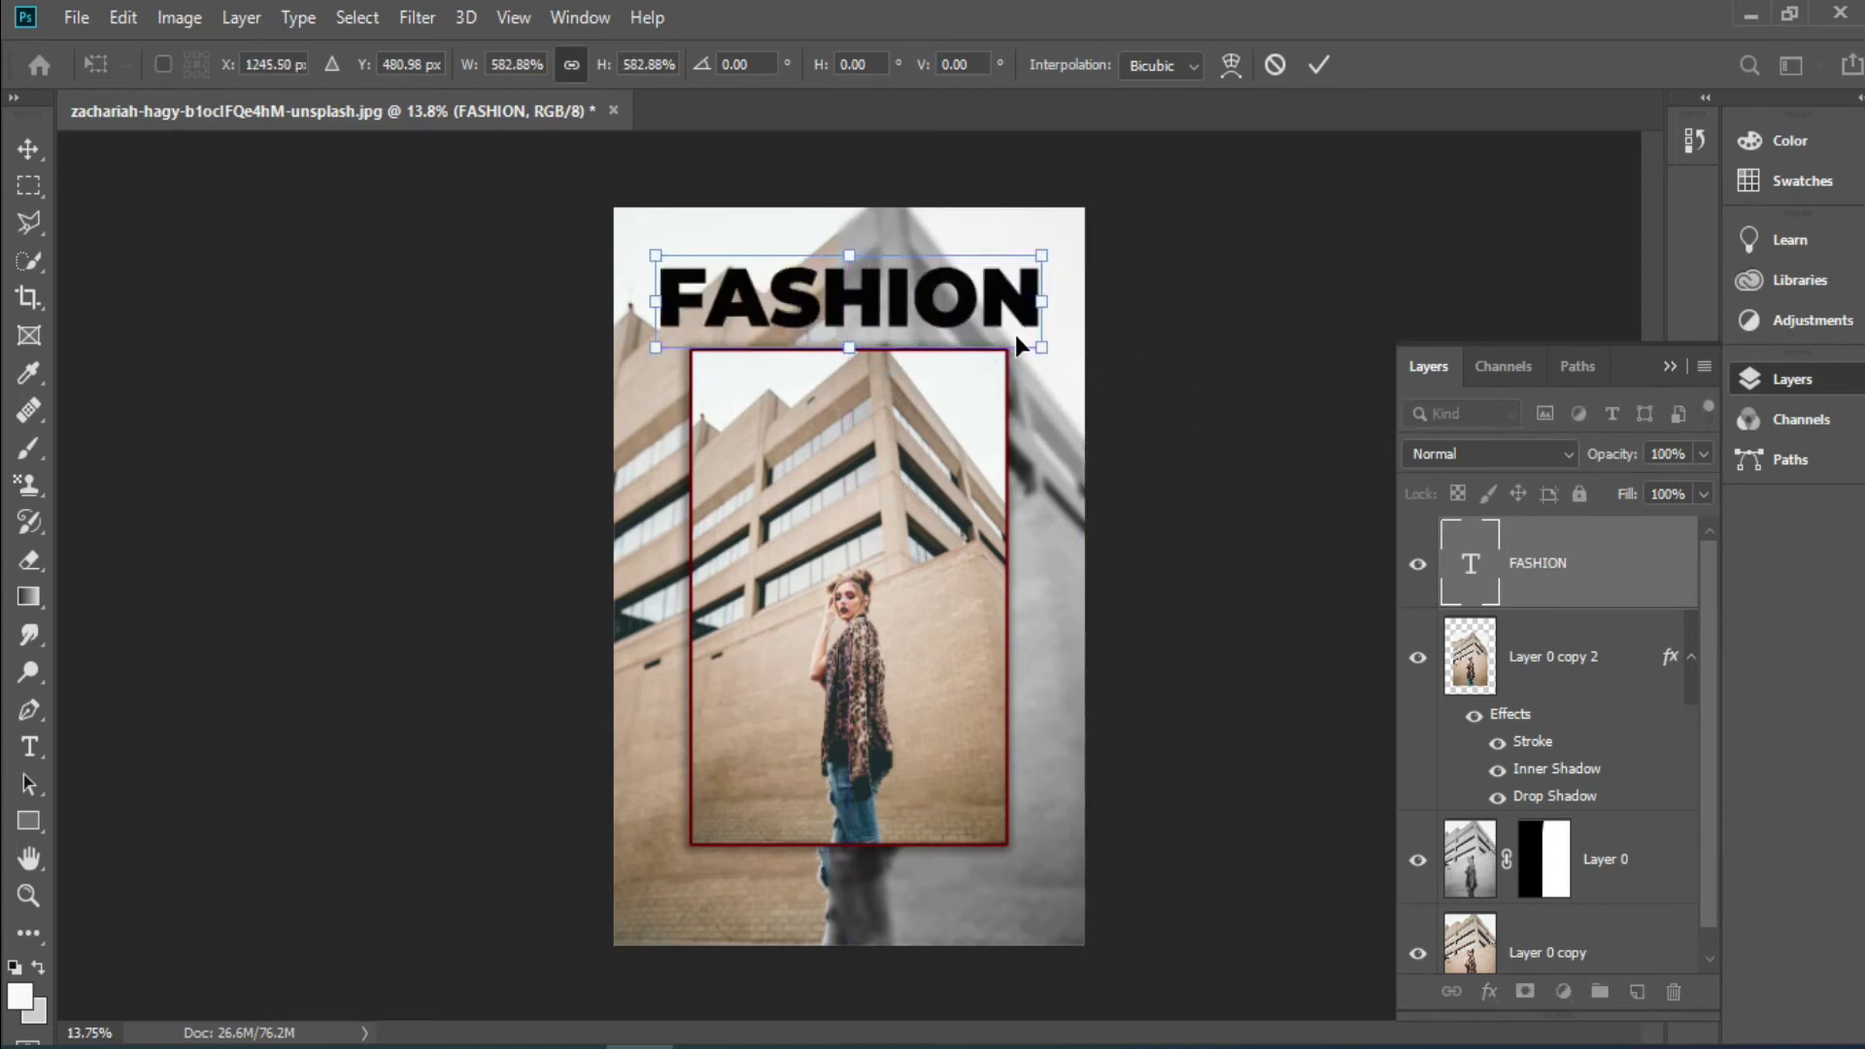
pyautogui.moveTo(1041, 352)
pyautogui.mouseDown()
pyautogui.moveTo(1083, 374)
pyautogui.moveTo(1013, 320)
pyautogui.mouseUp()
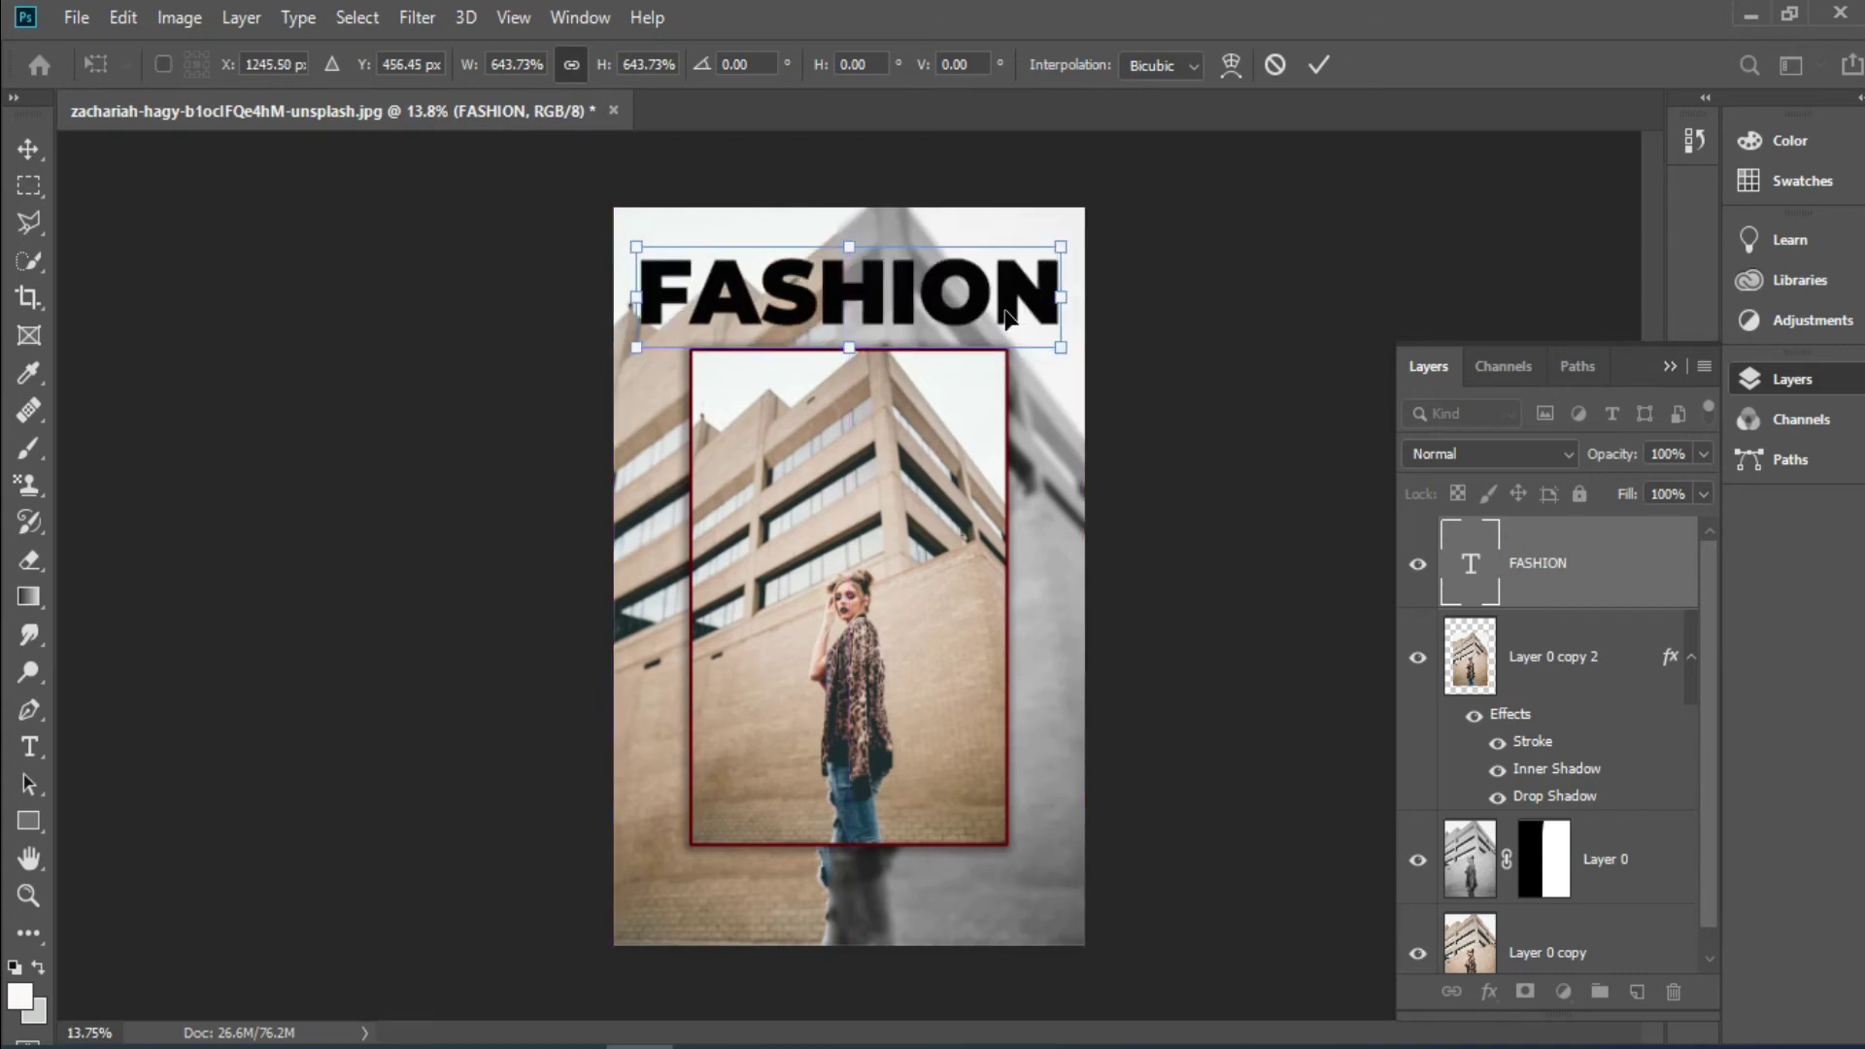
pyautogui.hotkey('shift', 'Left')
pyautogui.hotkey('shift', 'Left')
pyautogui.press('Left')
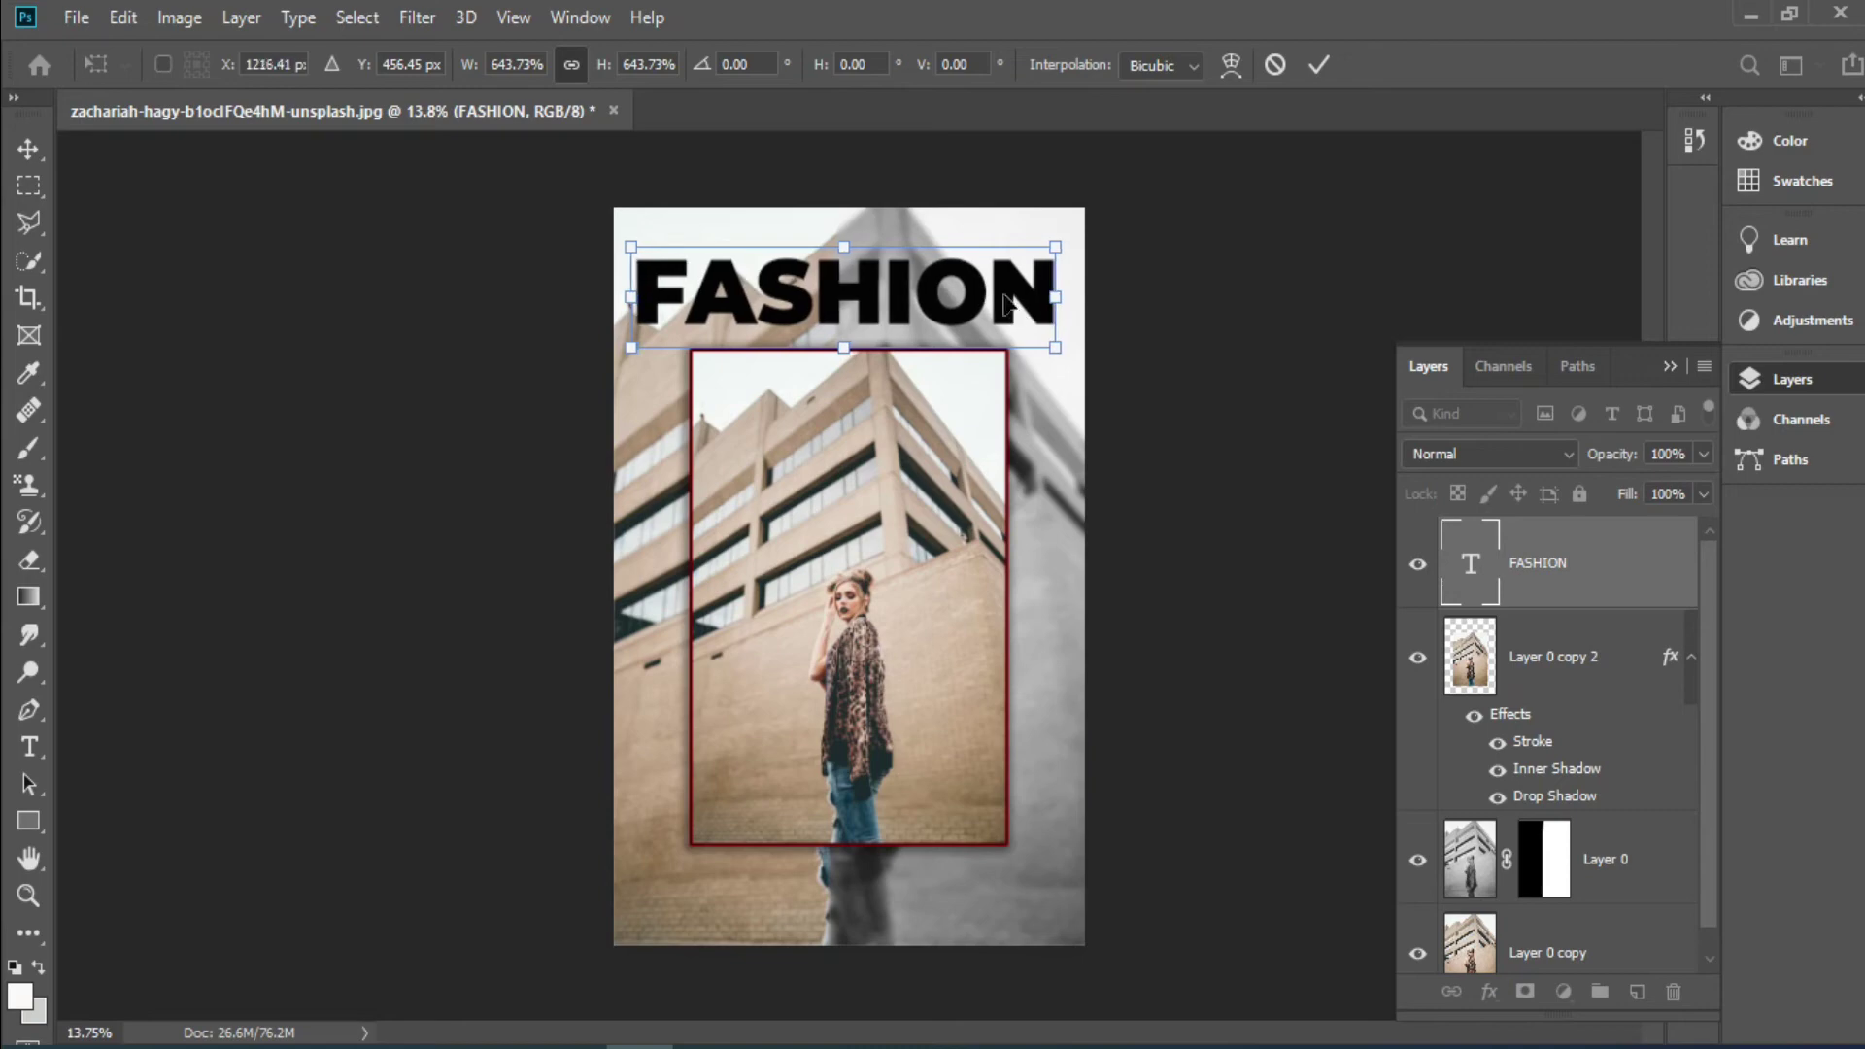
# - Lower the FASHION layer Fill to 25% and commit the resize
pyautogui.click(1703, 495)
pyautogui.moveTo(1655, 524); pyautogui.dragTo(1605, 532)
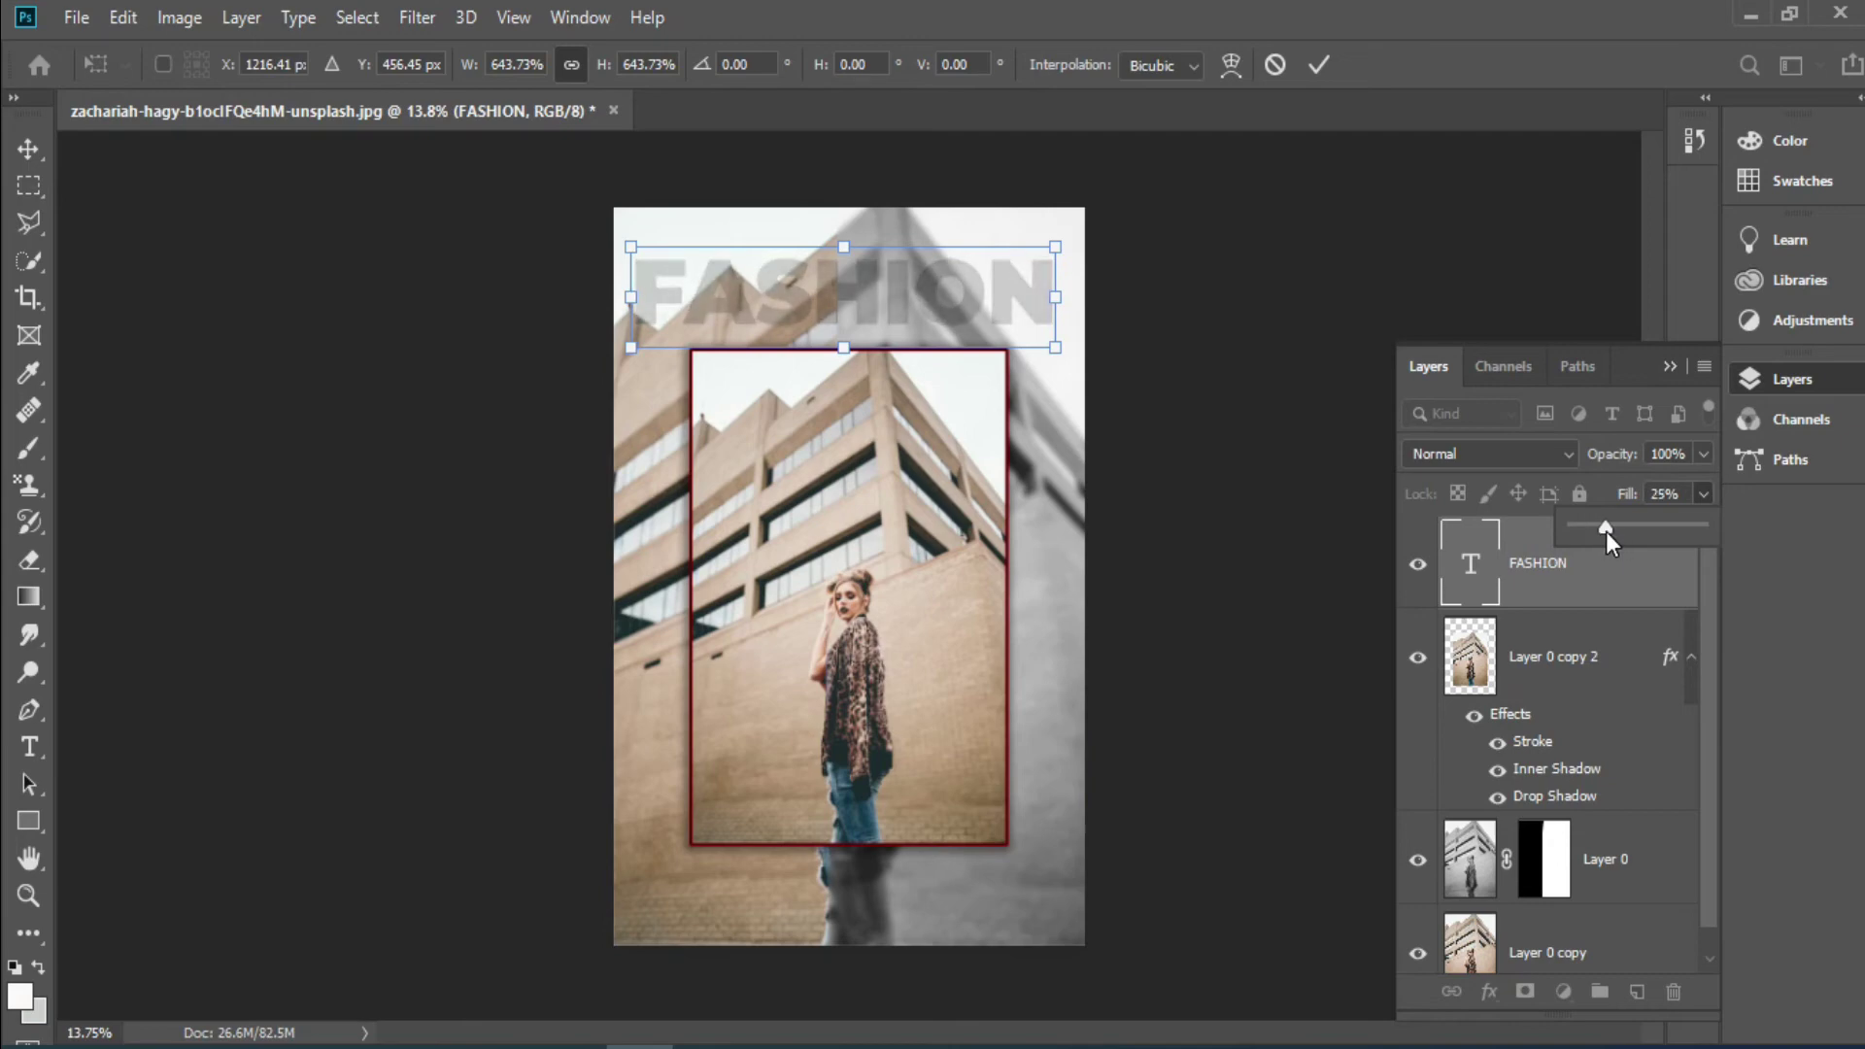
pyautogui.click(1525, 569)
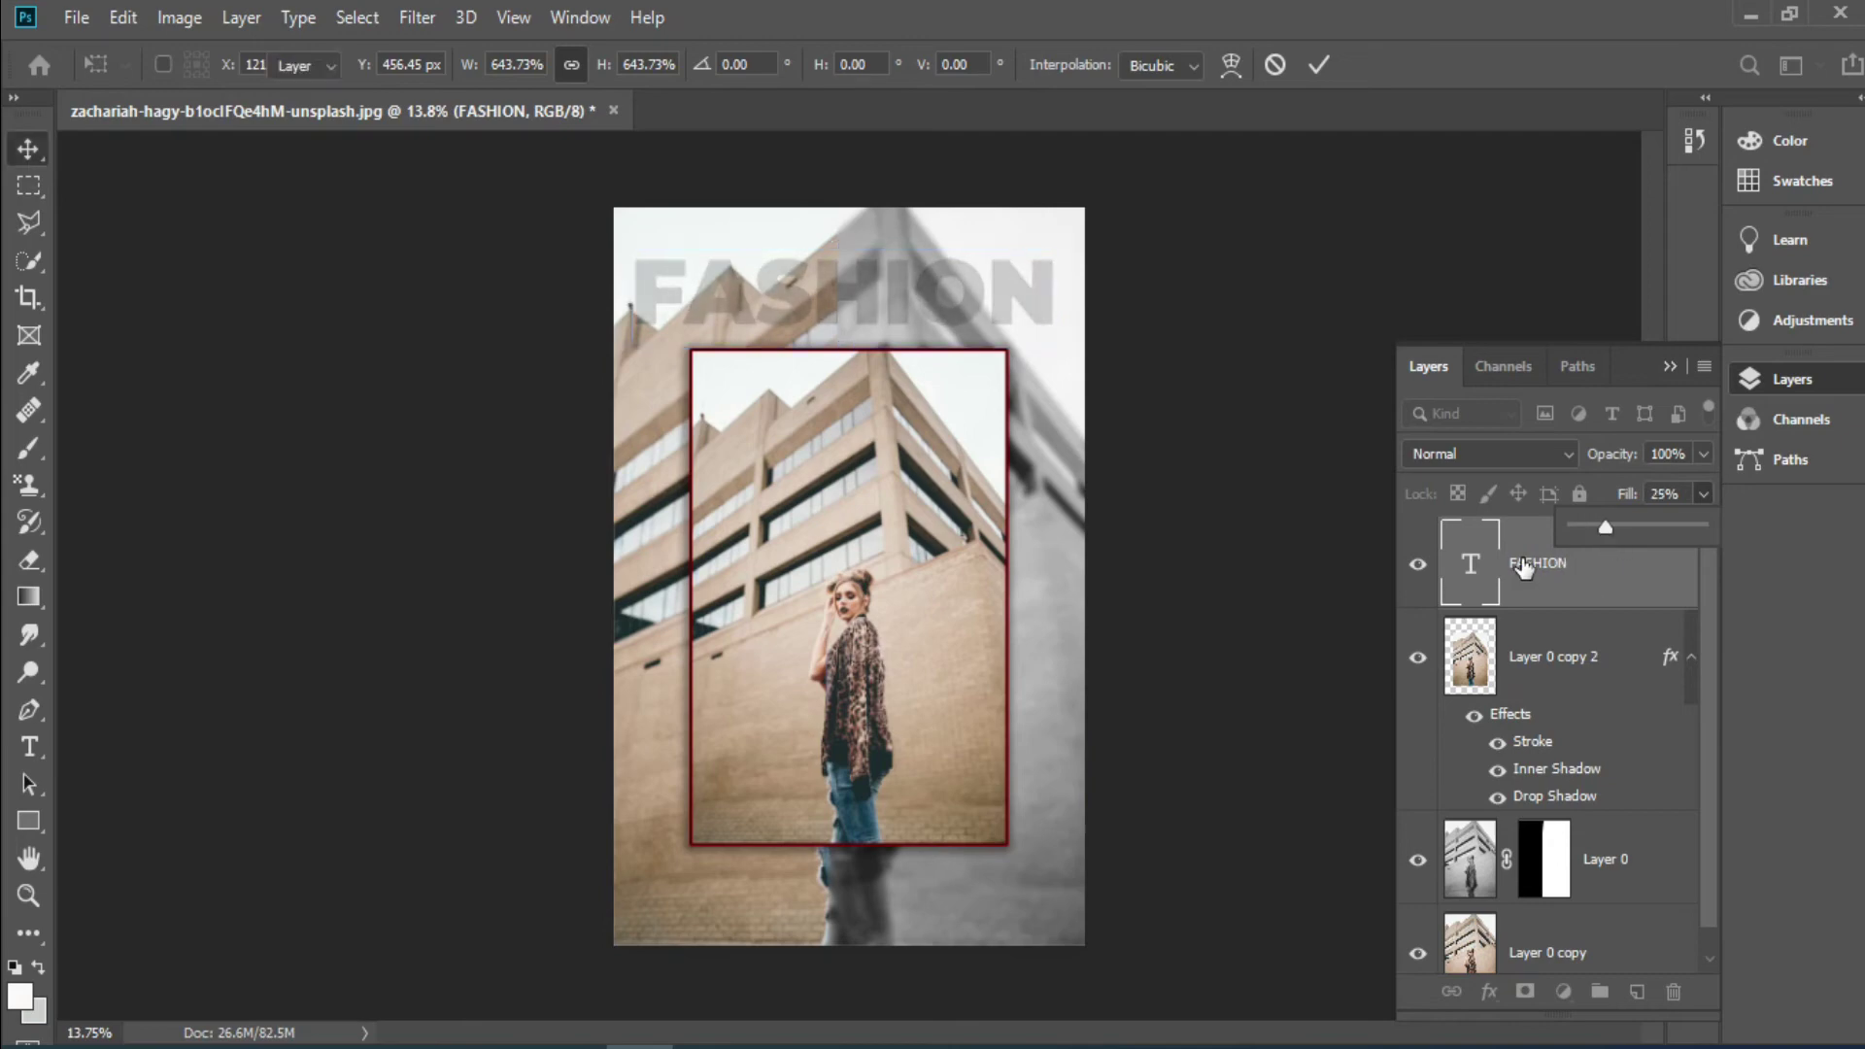
# - Add a 16 px dark red Stroke at 81% opacity to the FASHION layer through Blending Options
pyautogui.click(1495, 561)
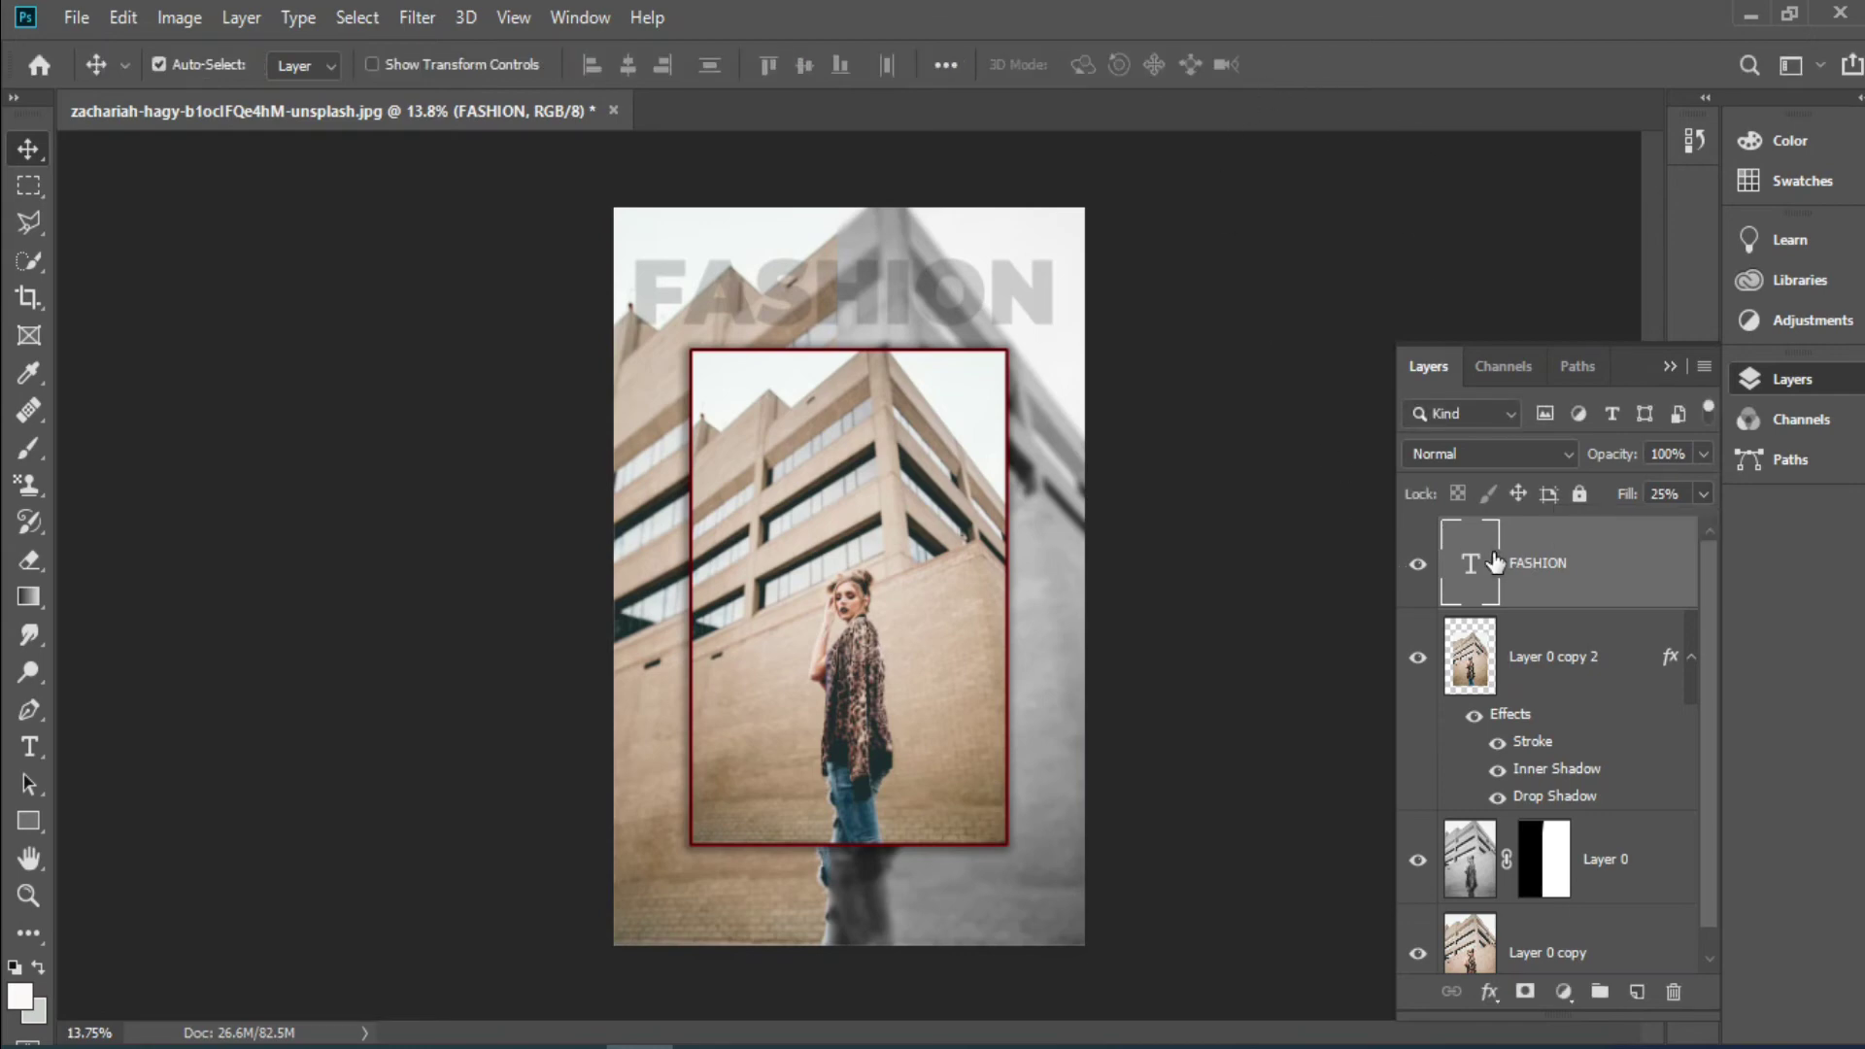
pyautogui.rightClick(1496, 561)
pyautogui.click(1547, 490)
pyautogui.moveTo(1186, 37); pyautogui.dragTo(1374, 22)
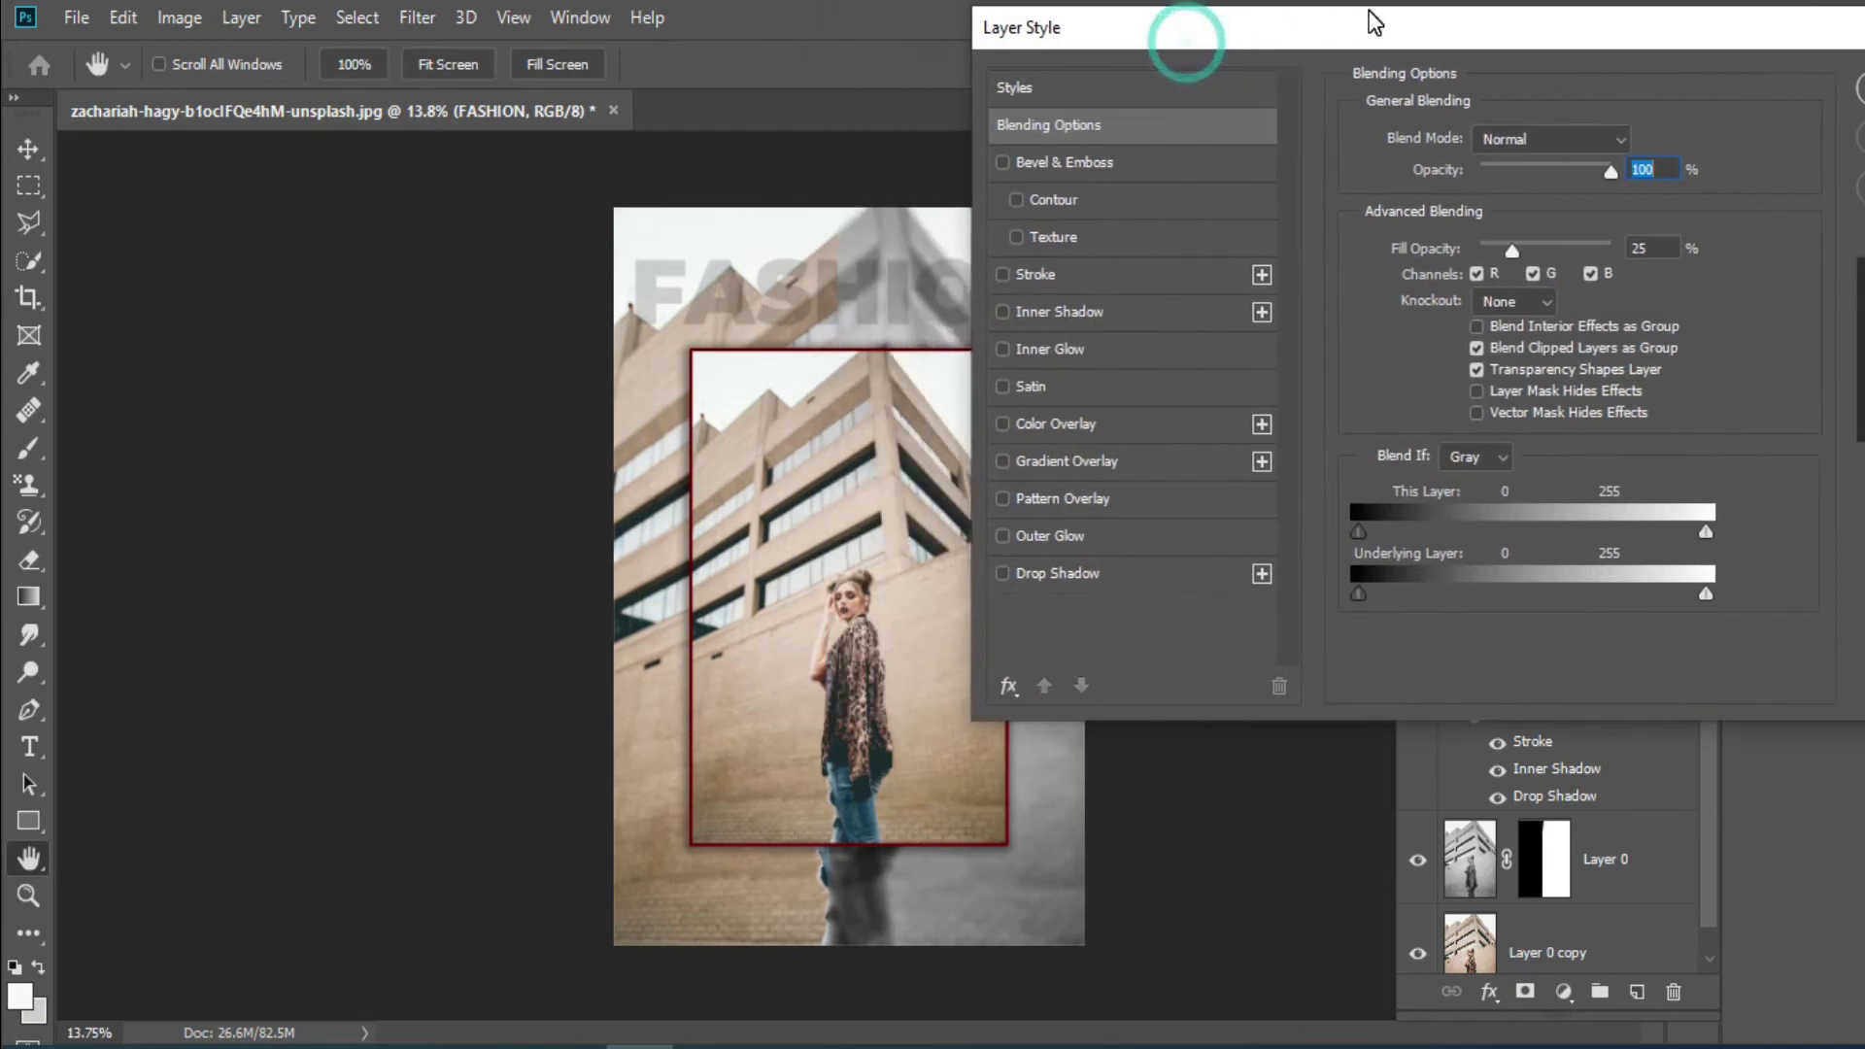
pyautogui.click(1030, 275)
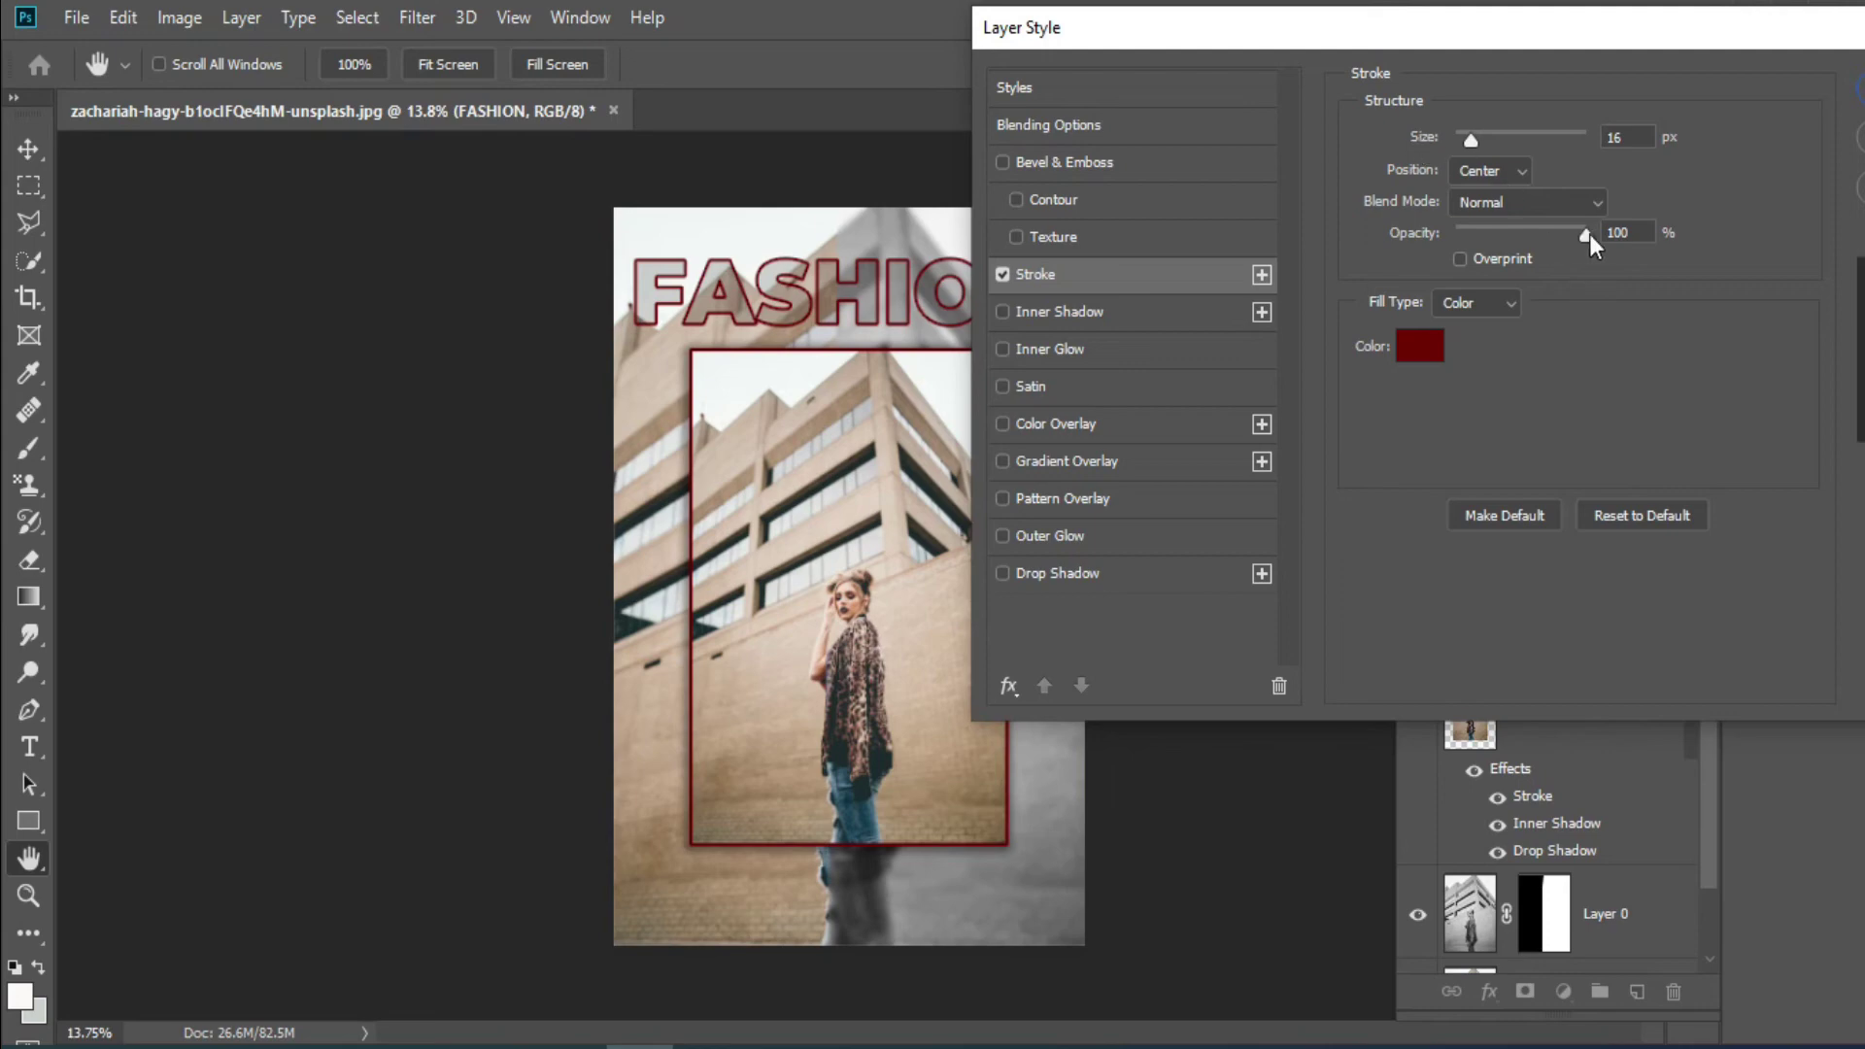
pyautogui.moveTo(1583, 245); pyautogui.dragTo(1566, 245)
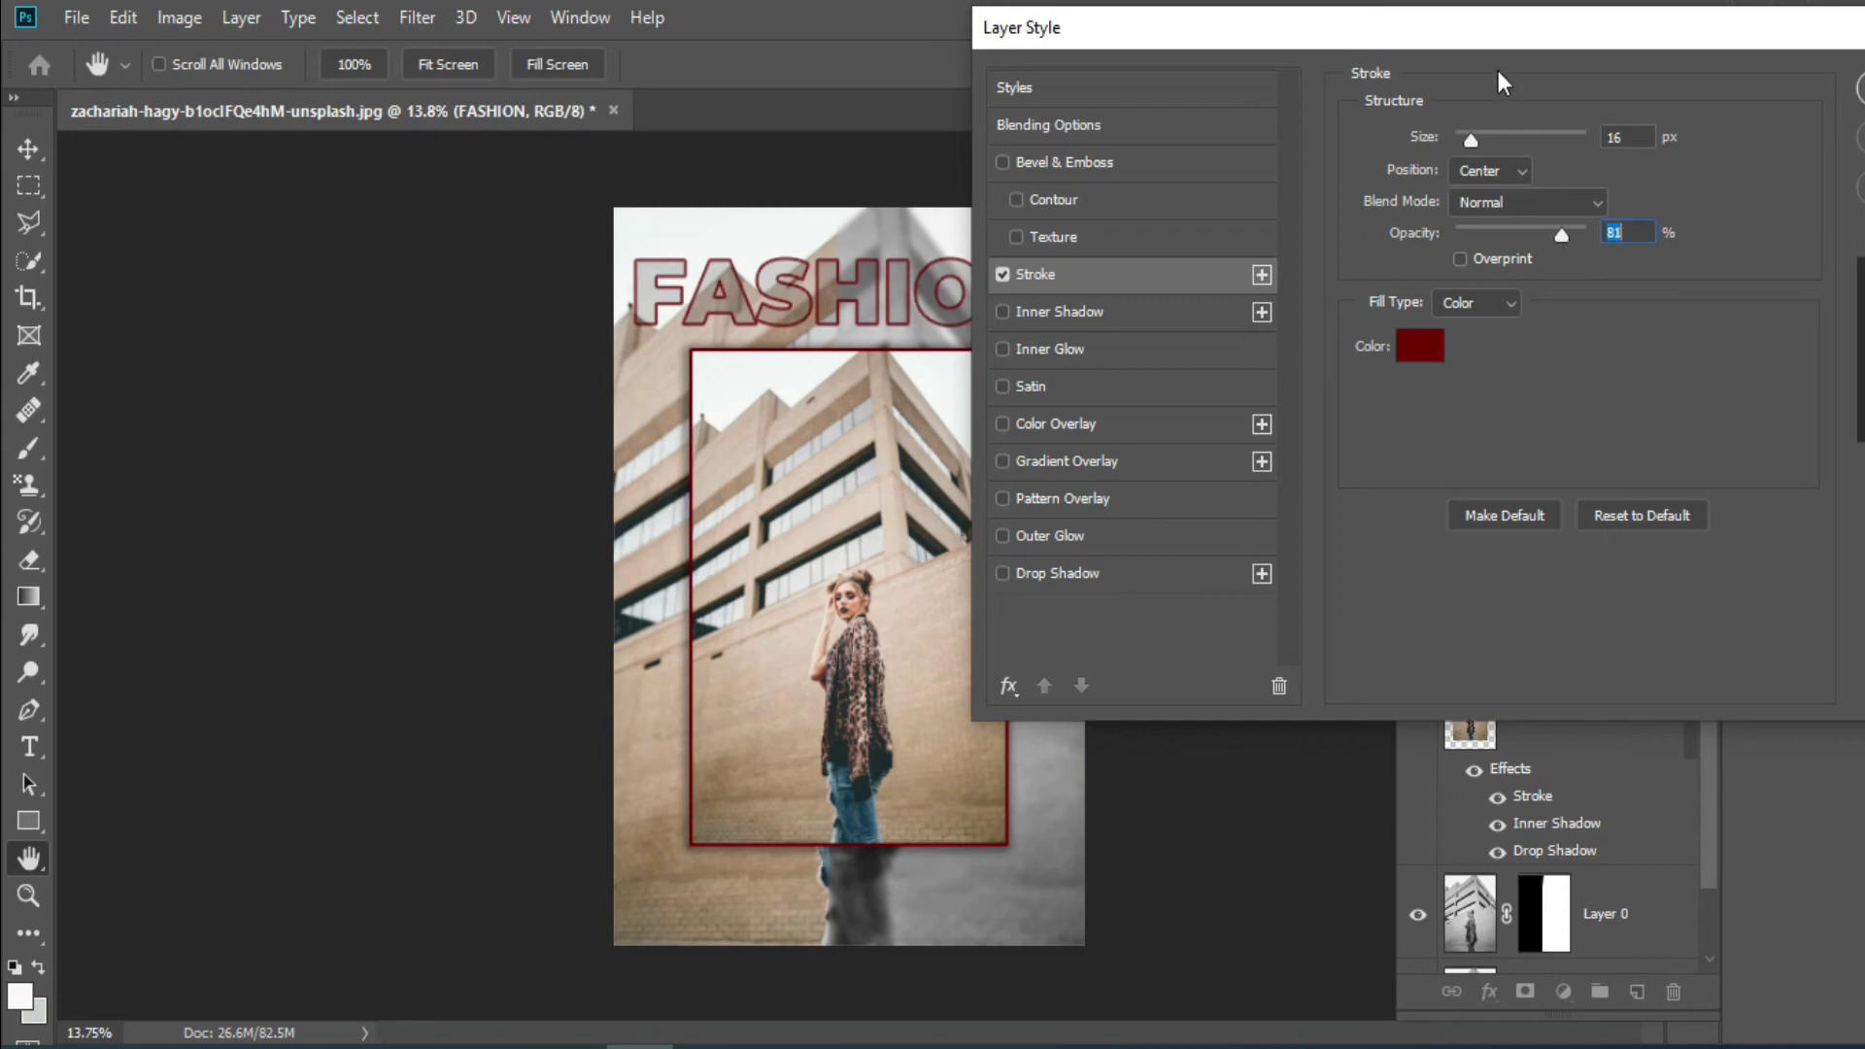
pyautogui.moveTo(1520, 37); pyautogui.dragTo(1408, 60)
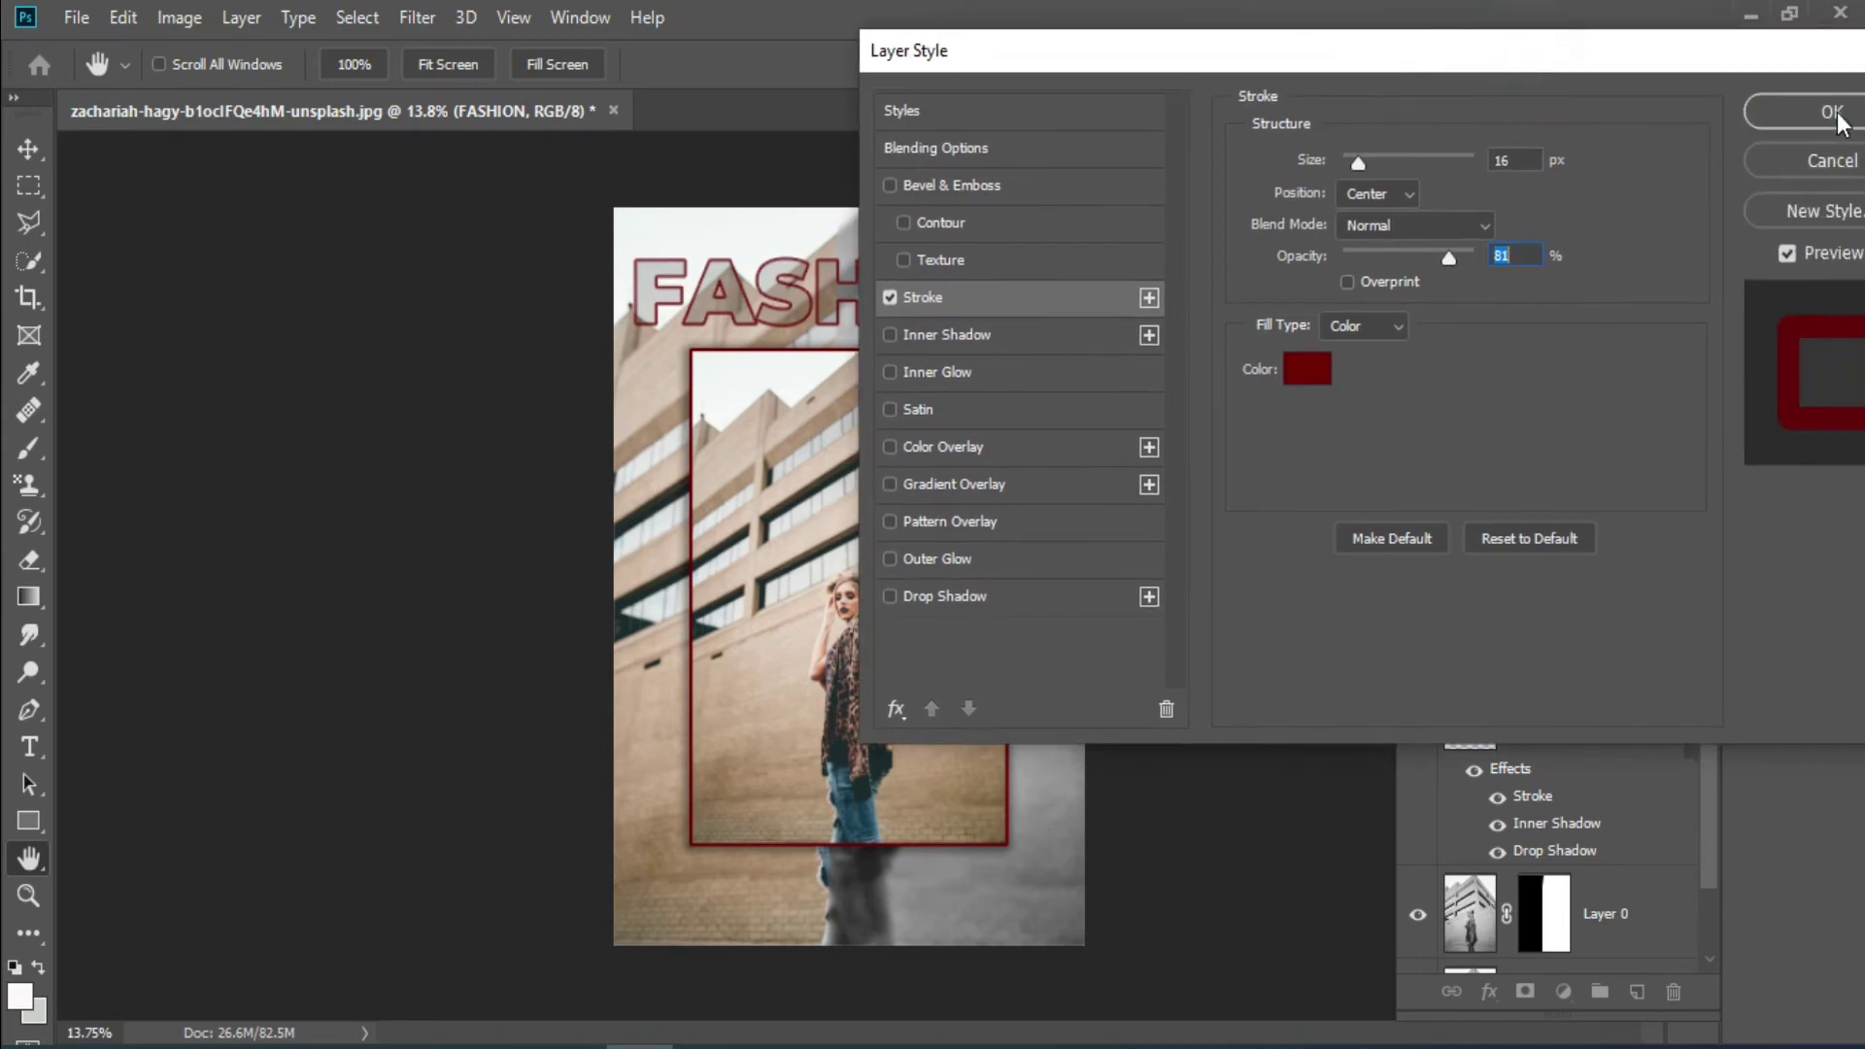
pyautogui.click(1832, 111)
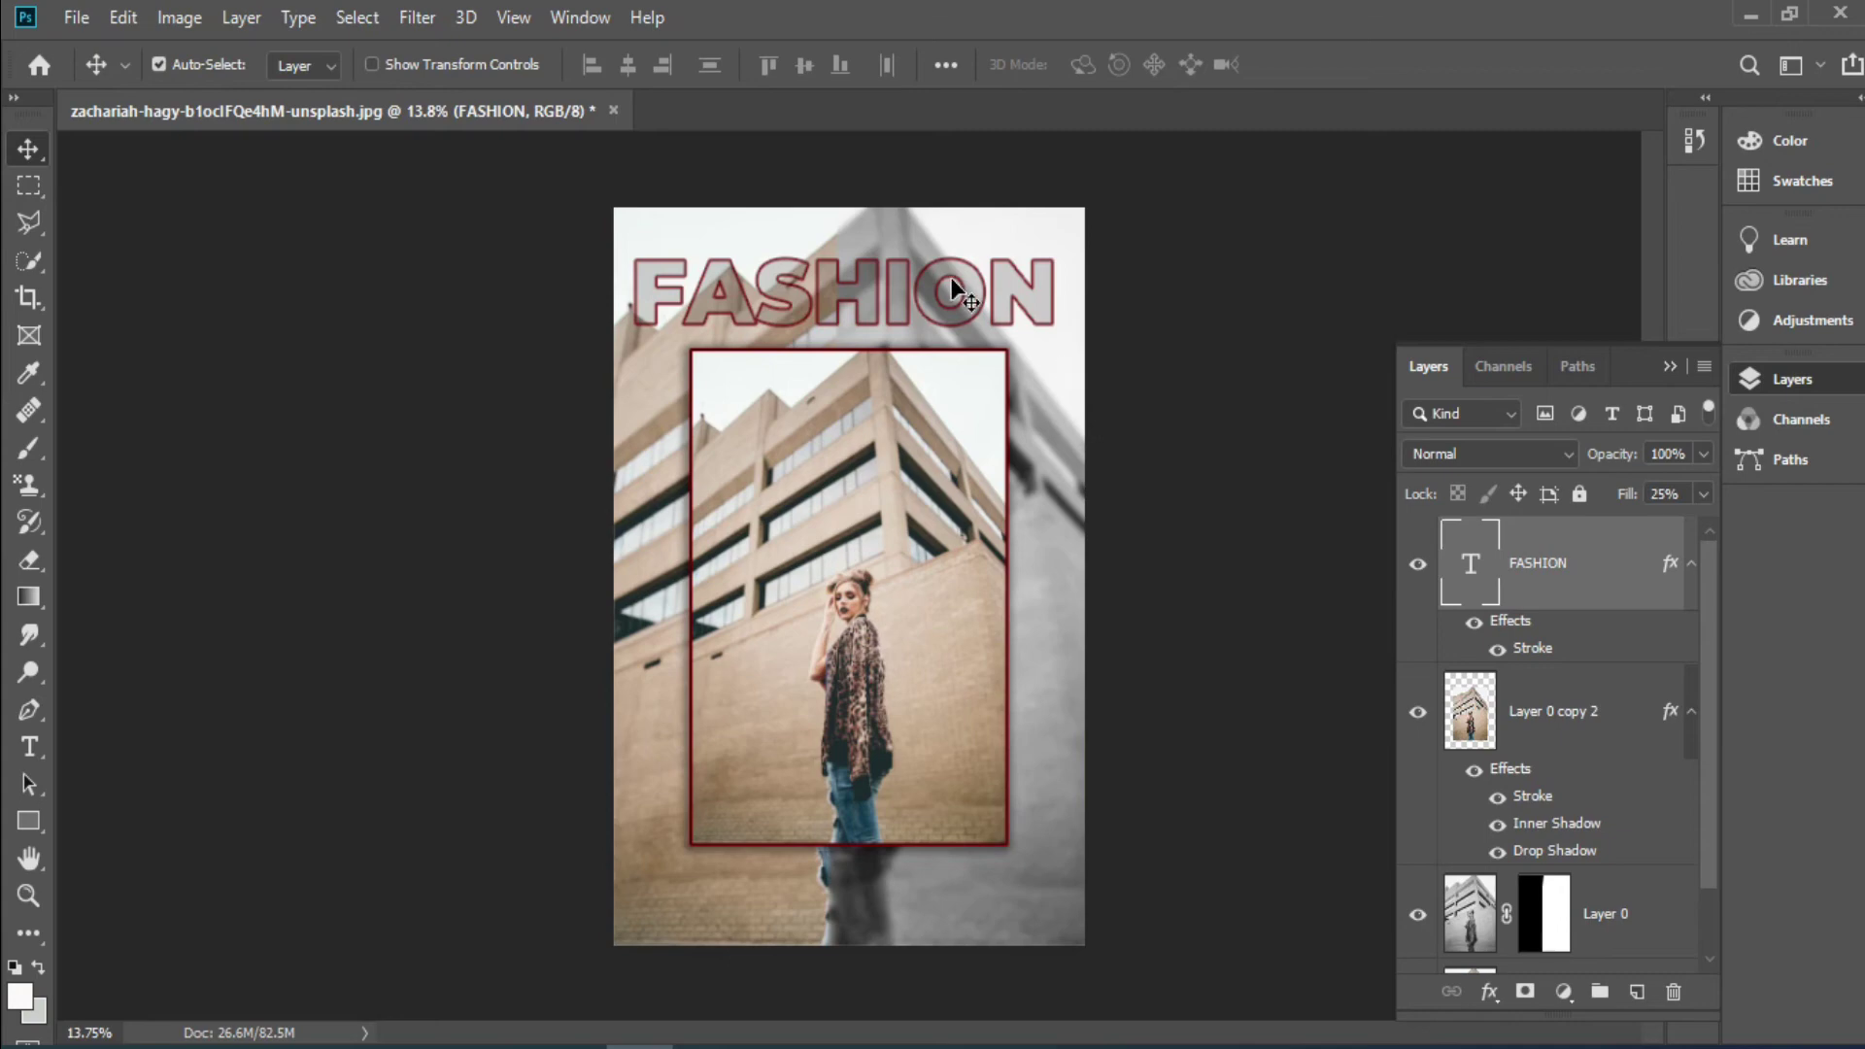
# - Keep the original FASHION at the top and duplicate it lower on the poster
pyautogui.moveTo(952, 279)
pyautogui.mouseDown()
pyautogui.moveTo(976, 326)
pyautogui.moveTo(954, 349)
pyautogui.mouseUp()
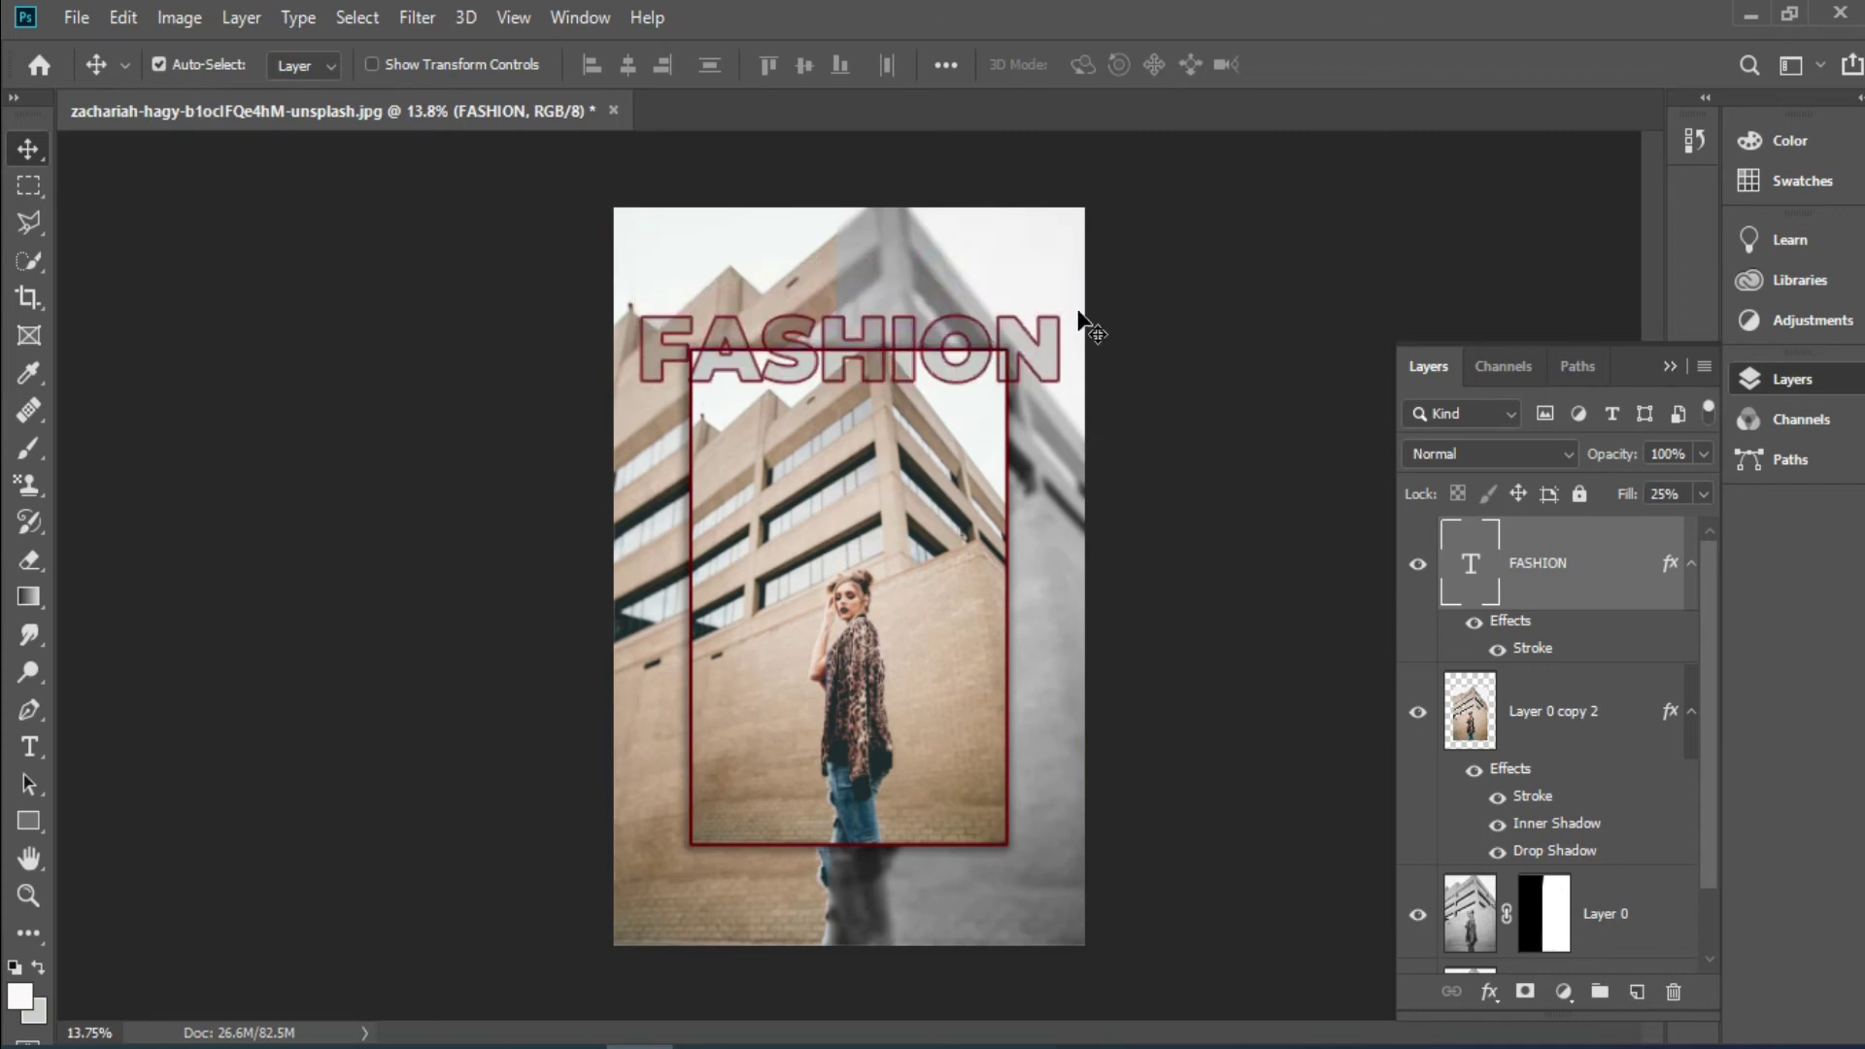
pyautogui.moveTo(991, 343); pyautogui.dragTo(984, 279)
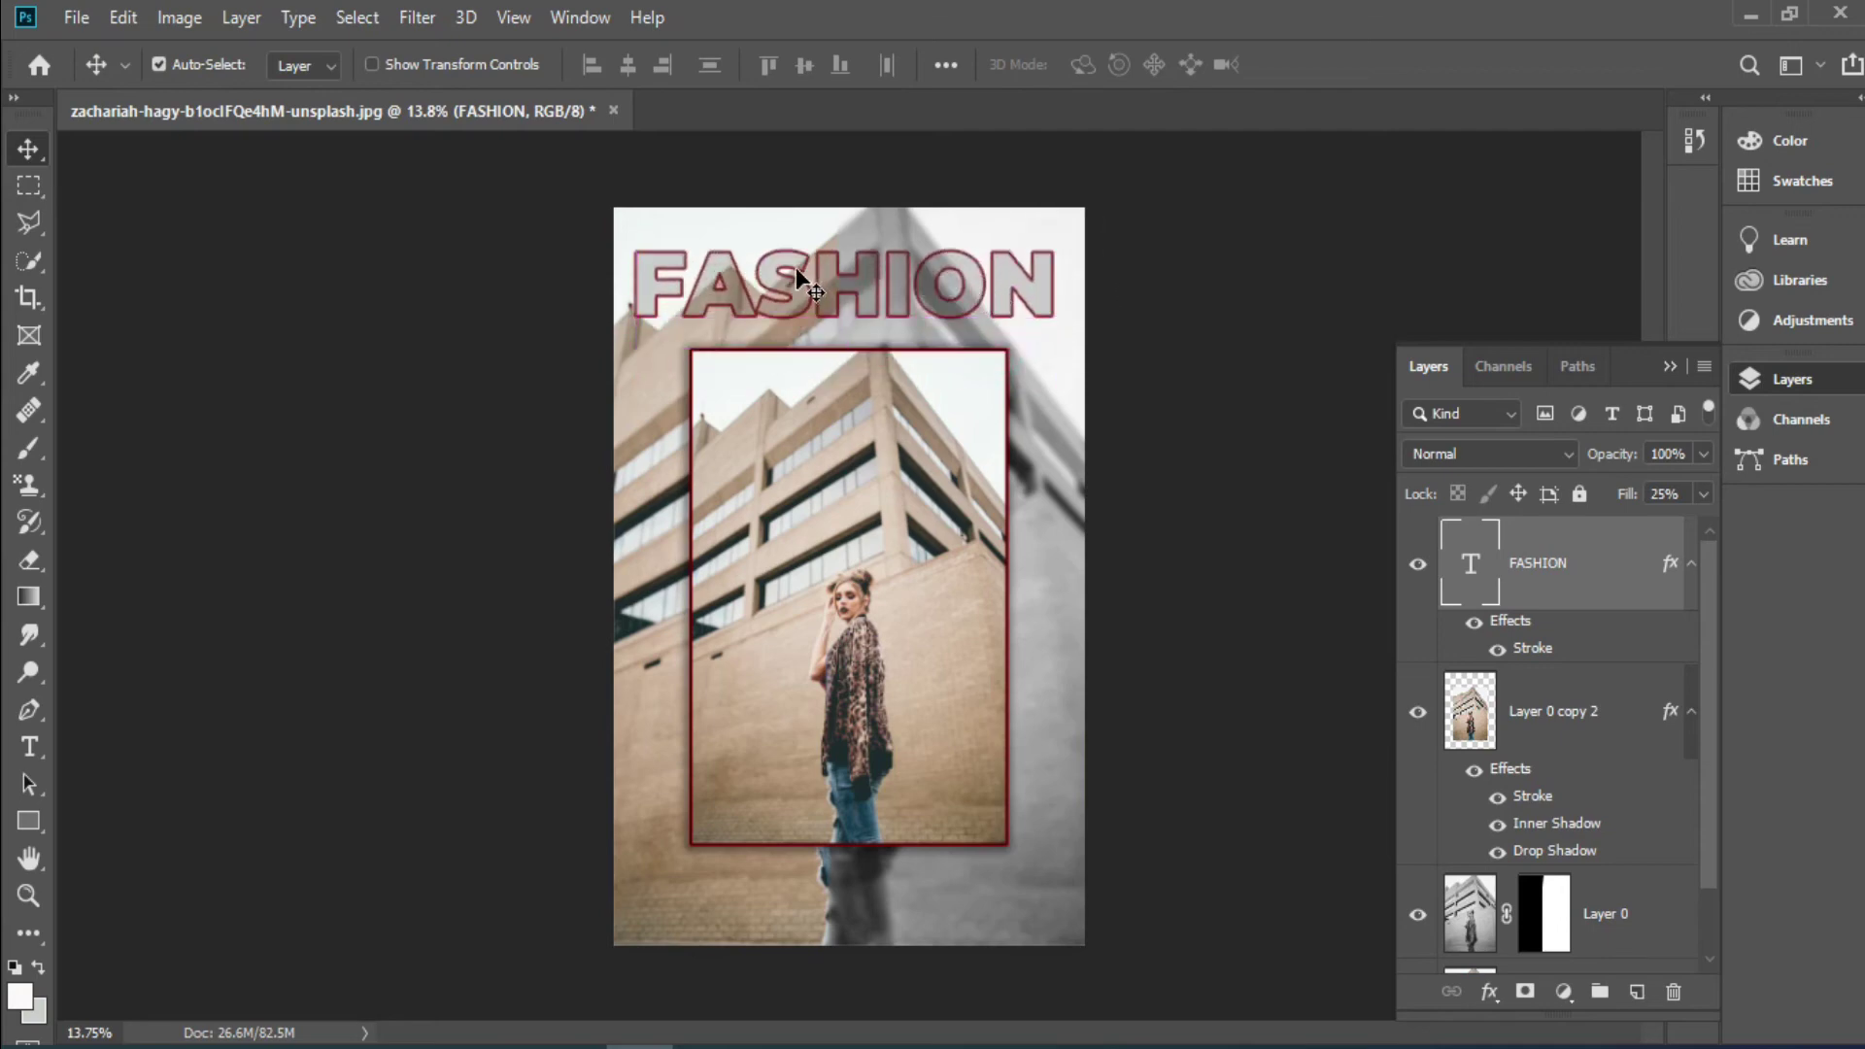
pyautogui.moveTo(797, 272); pyautogui.dragTo(801, 677)
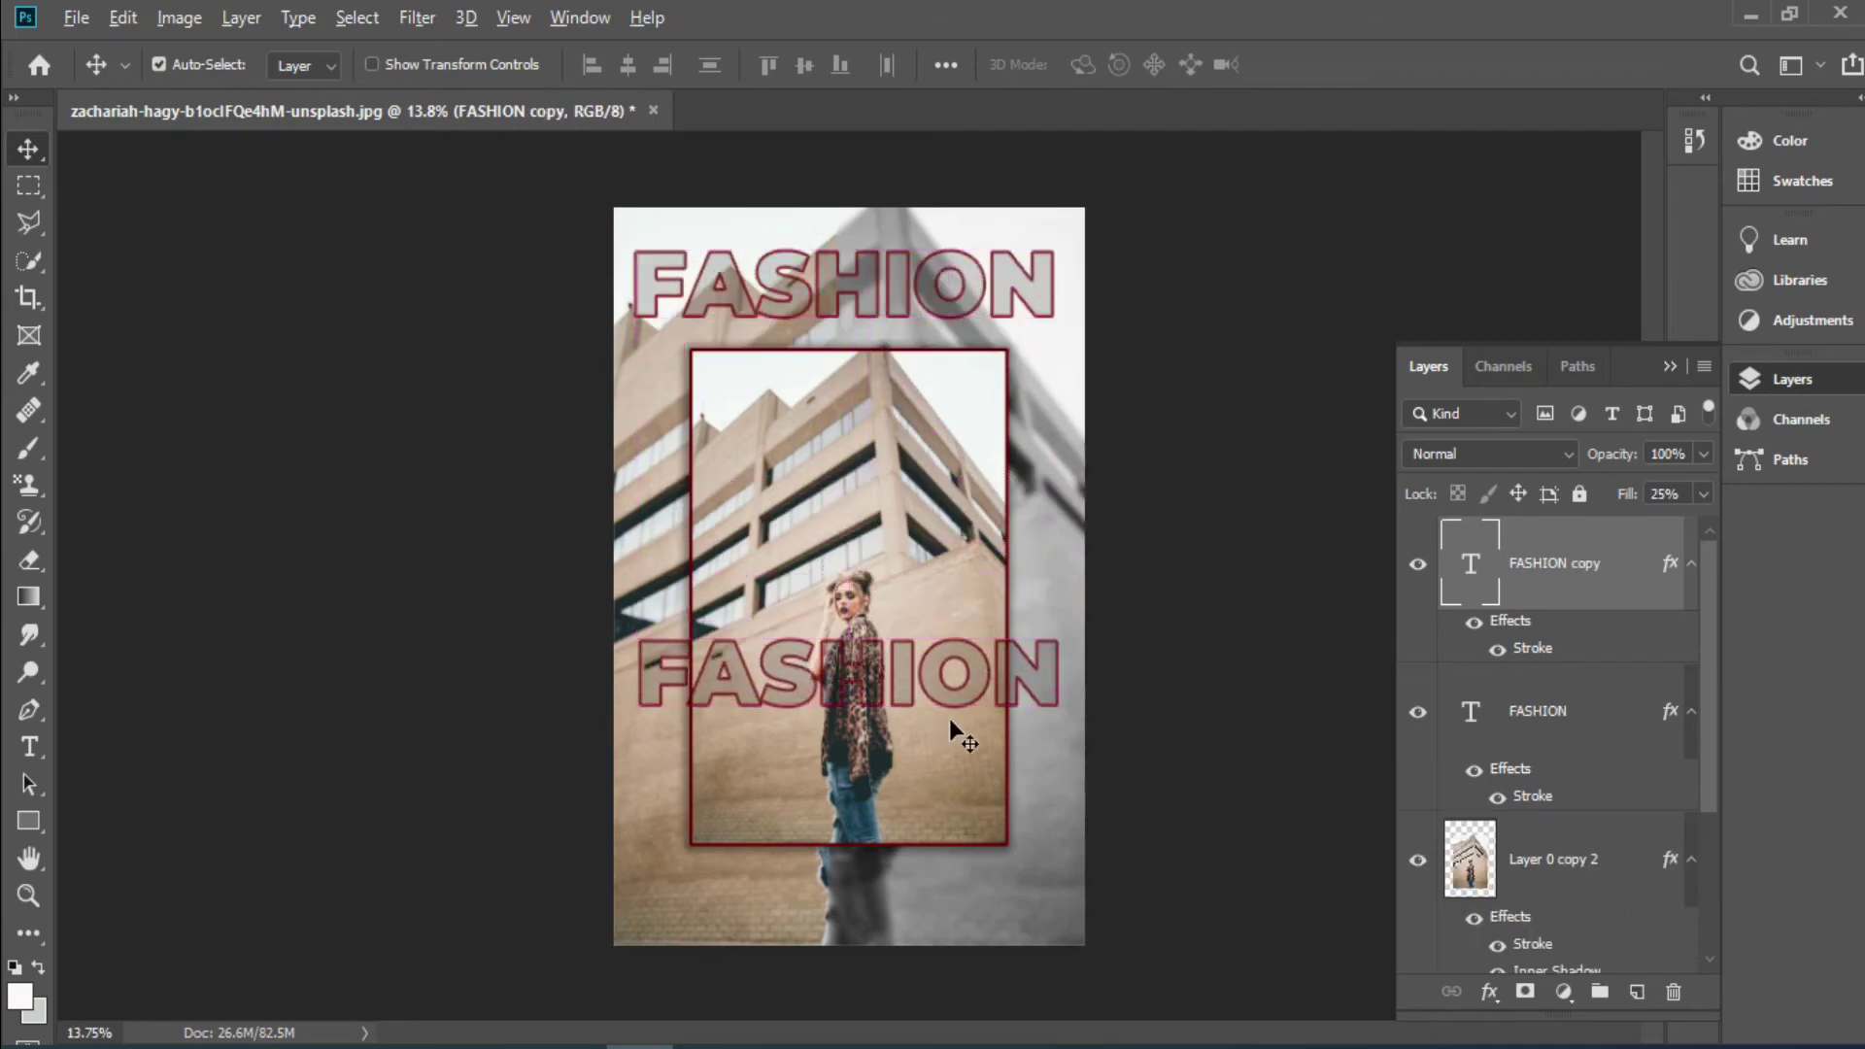
# - Rotate the FASHION copy -90°, place it along the frame's right edge, and scale it to about 90%
pyautogui.hotkey('ctrl', 't')
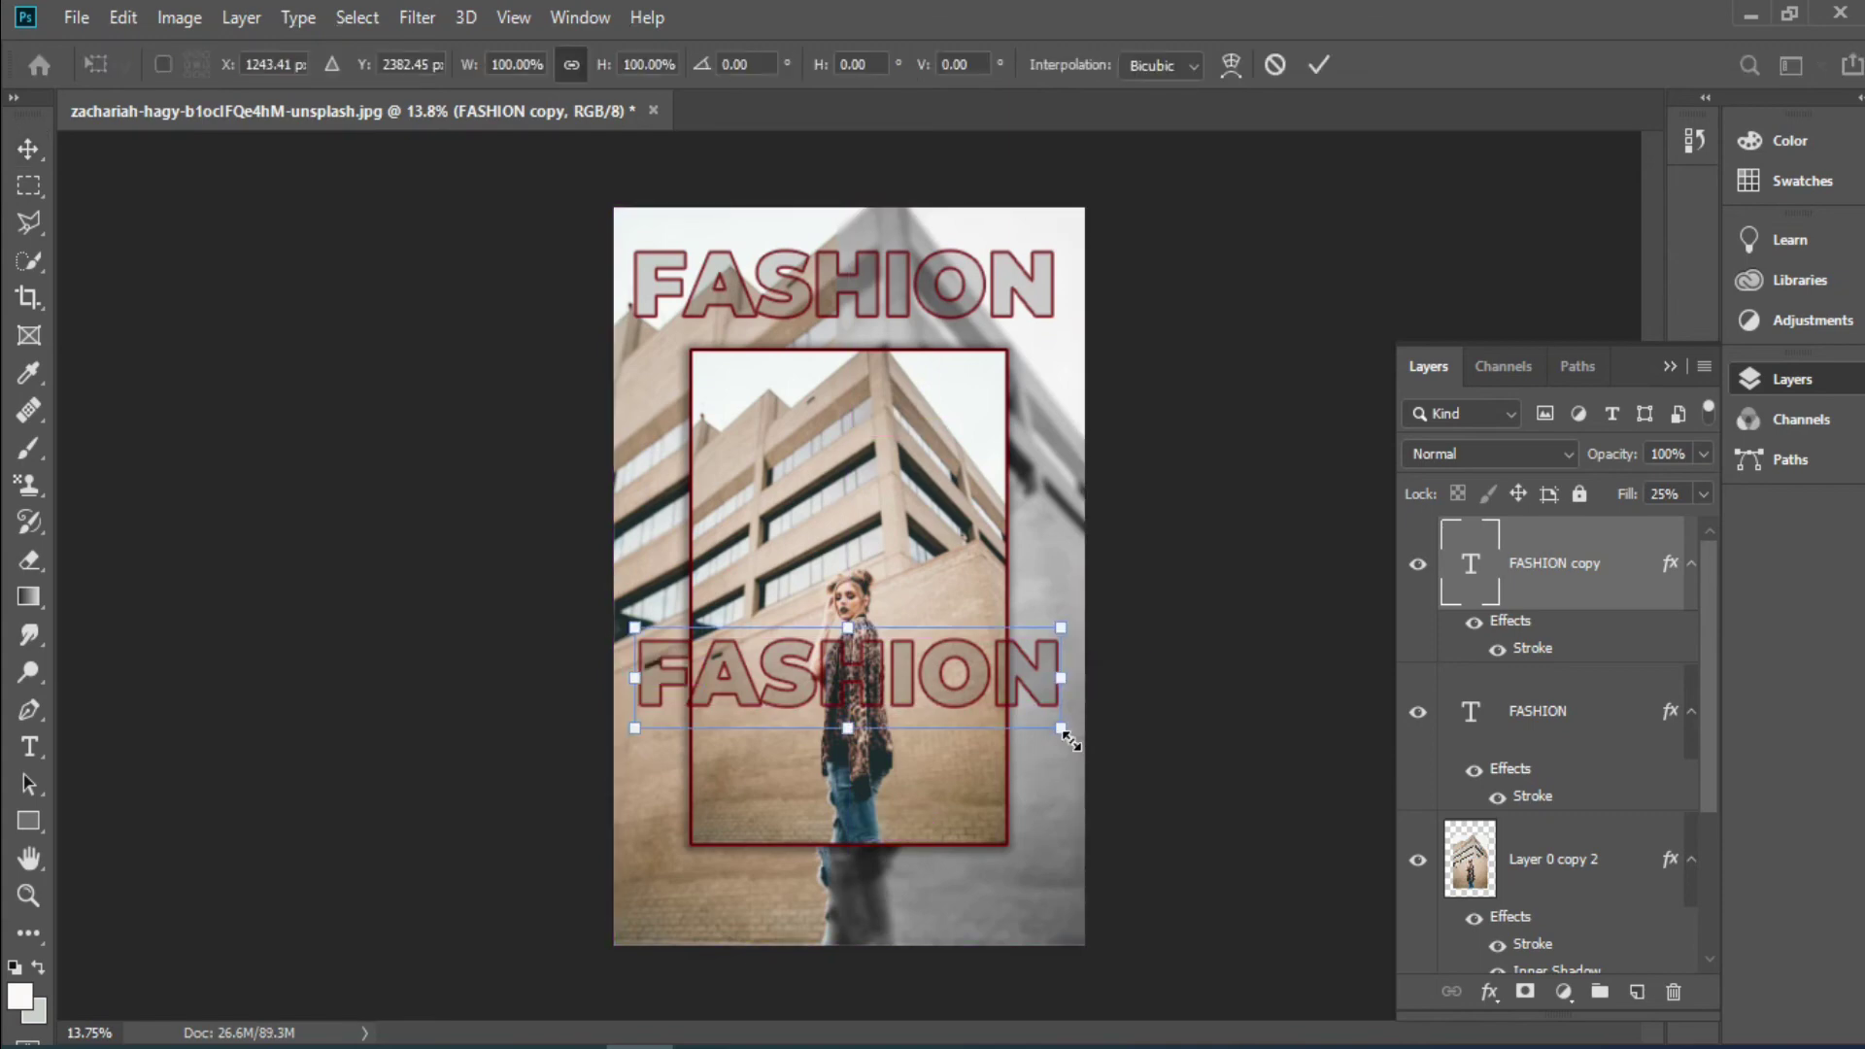
pyautogui.moveTo(1079, 740); pyautogui.dragTo(903, 416)
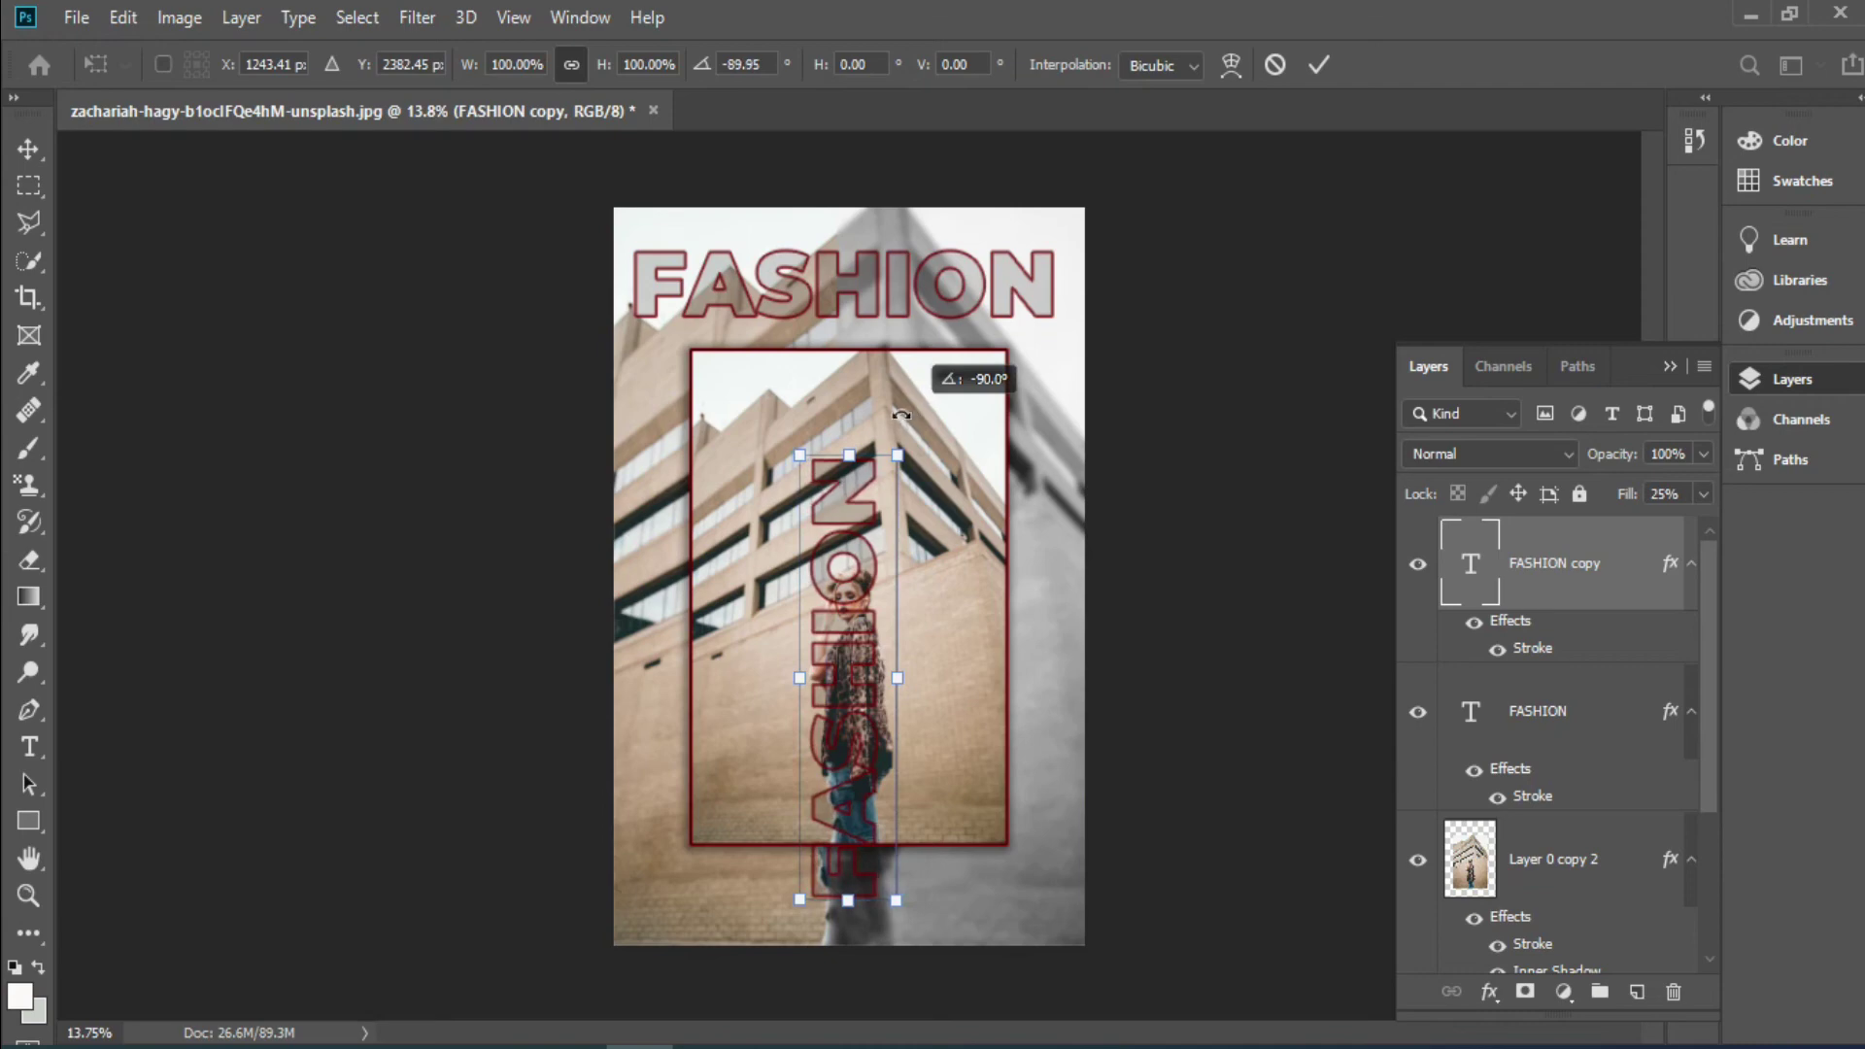
pyautogui.moveTo(903, 415); pyautogui.dragTo(905, 419)
pyautogui.moveTo(848, 551); pyautogui.dragTo(1014, 580)
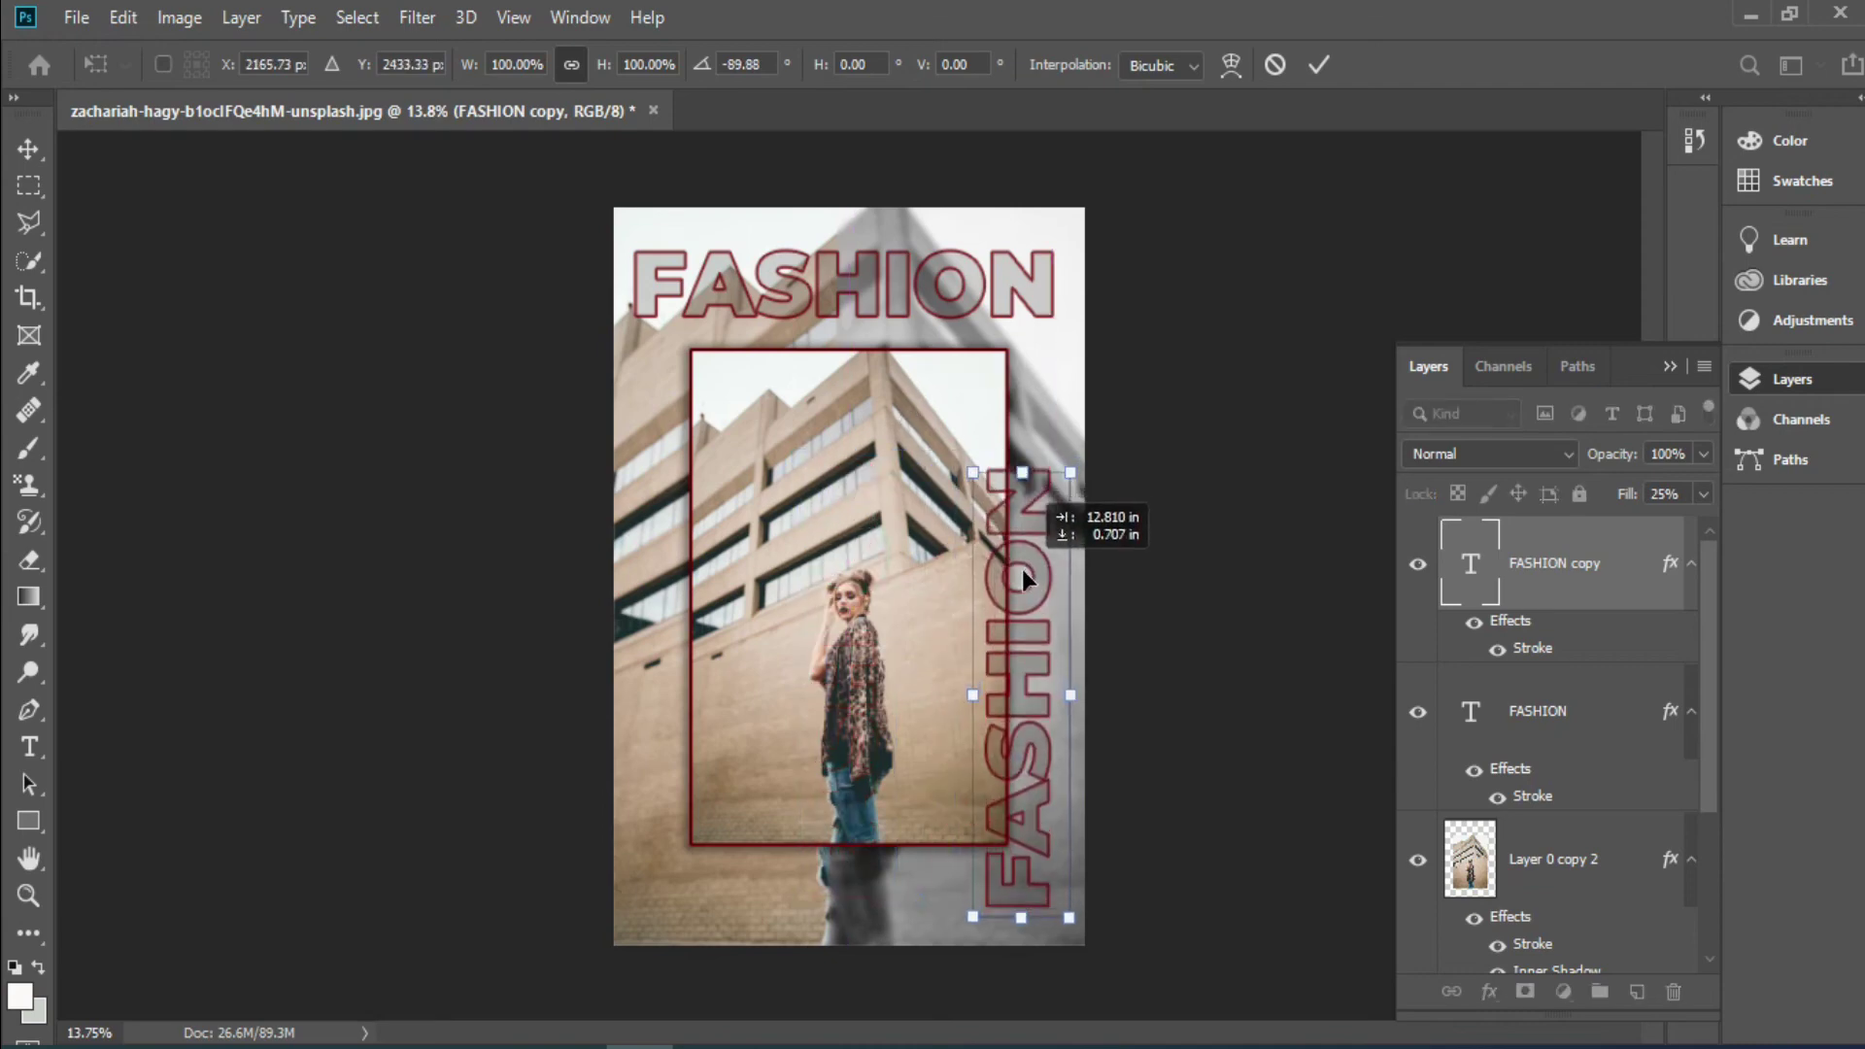
pyautogui.moveTo(1014, 581); pyautogui.dragTo(1014, 571)
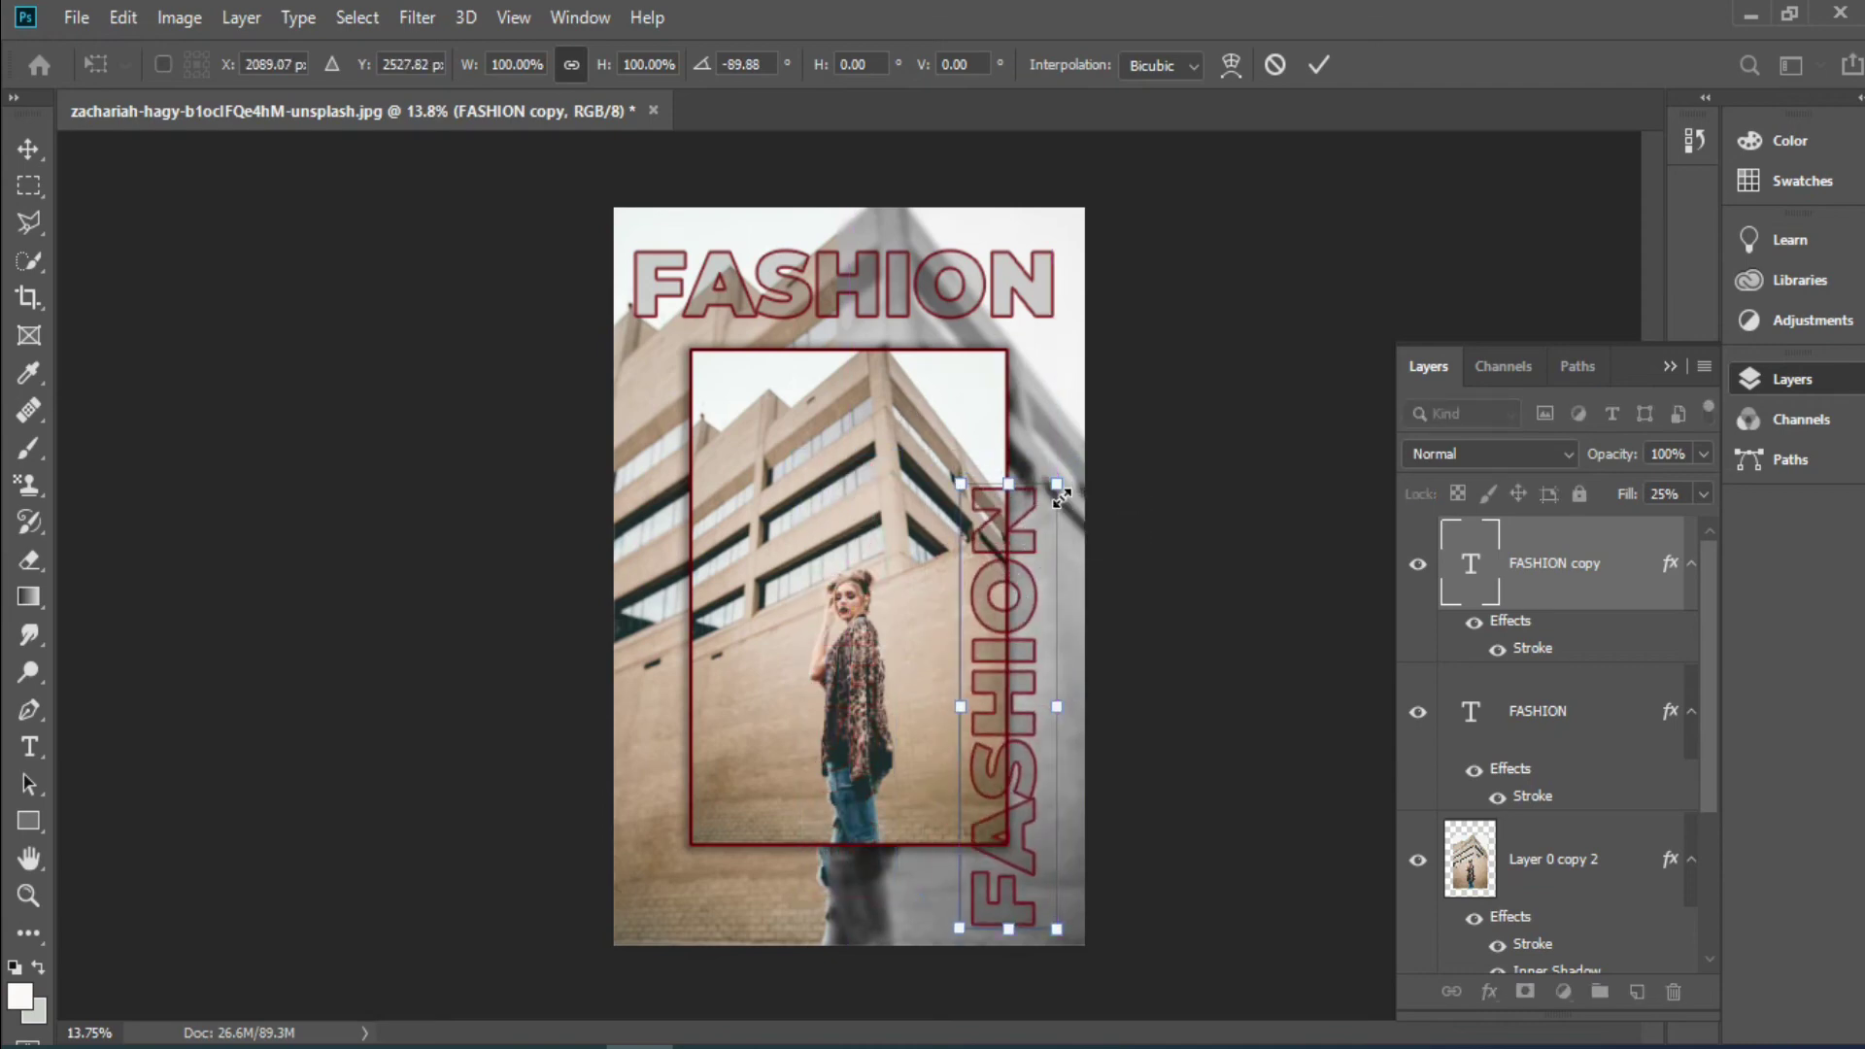
pyautogui.moveTo(1058, 486); pyautogui.dragTo(1054, 530)
pyautogui.moveTo(1012, 637); pyautogui.dragTo(1018, 620)
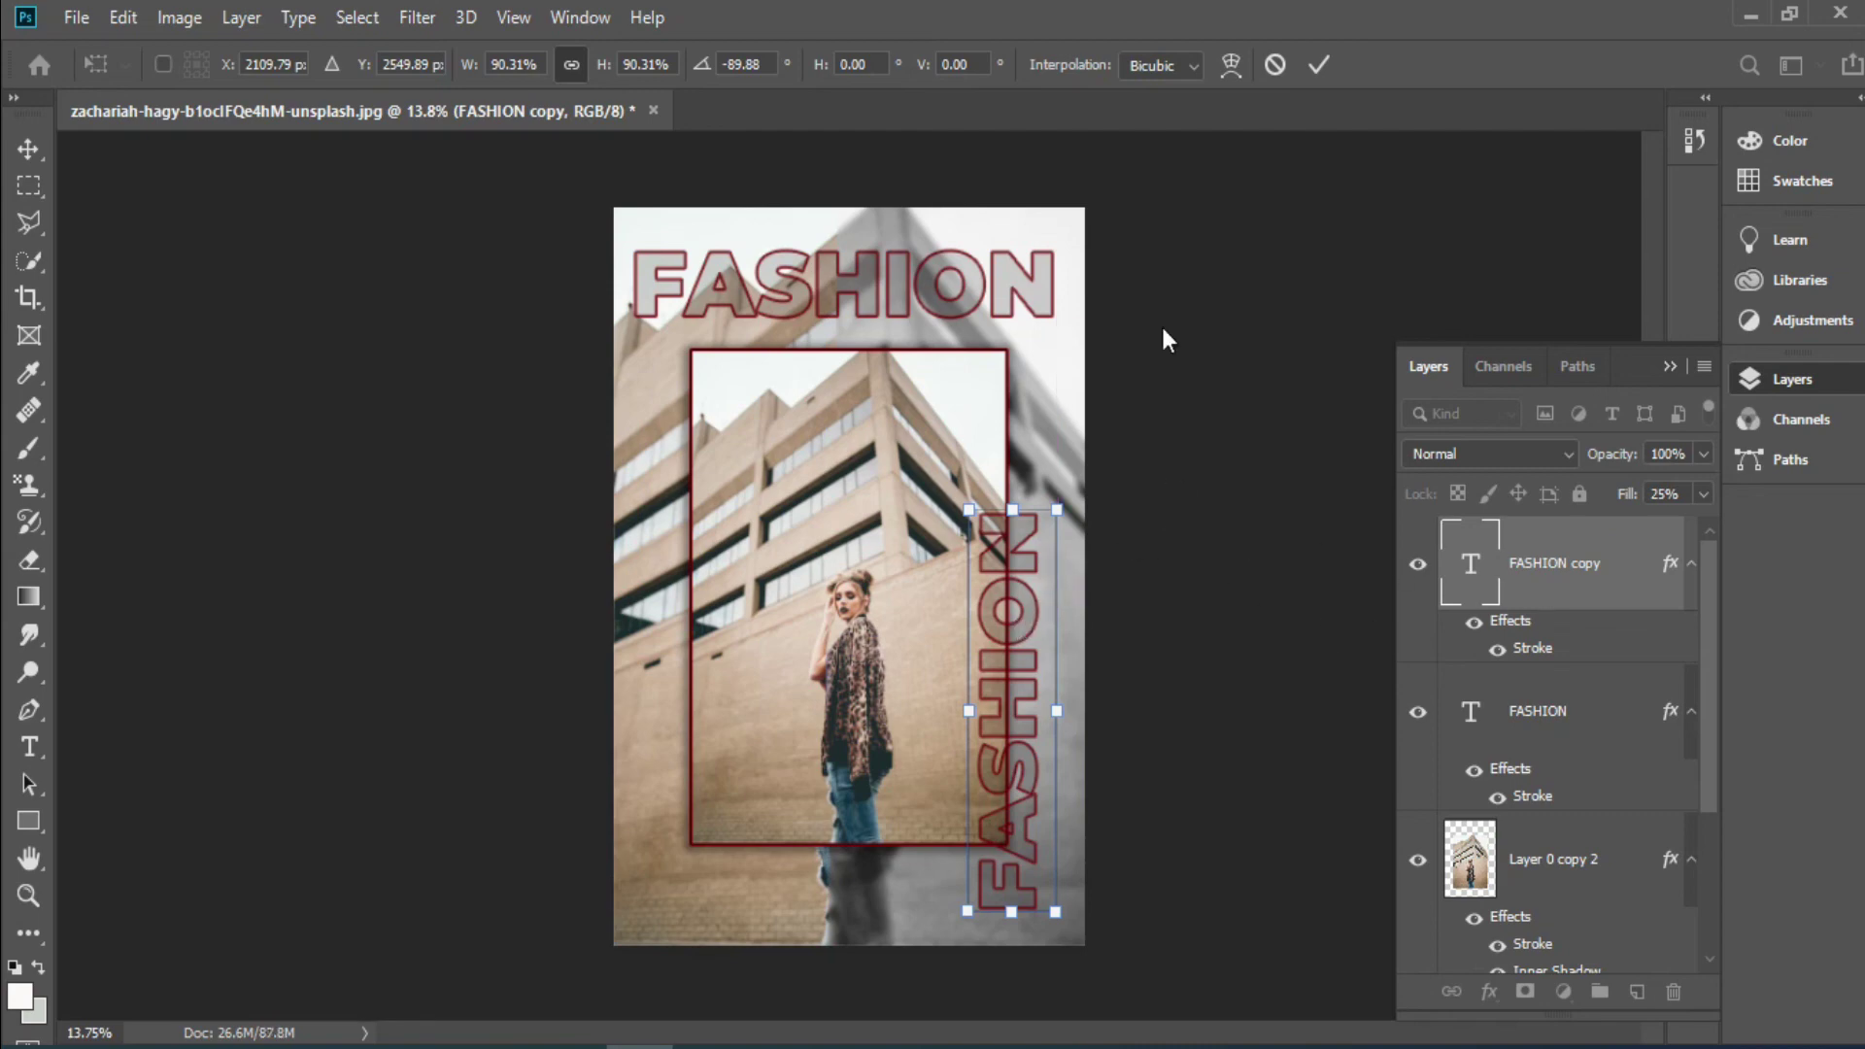
pyautogui.click(1310, 72)
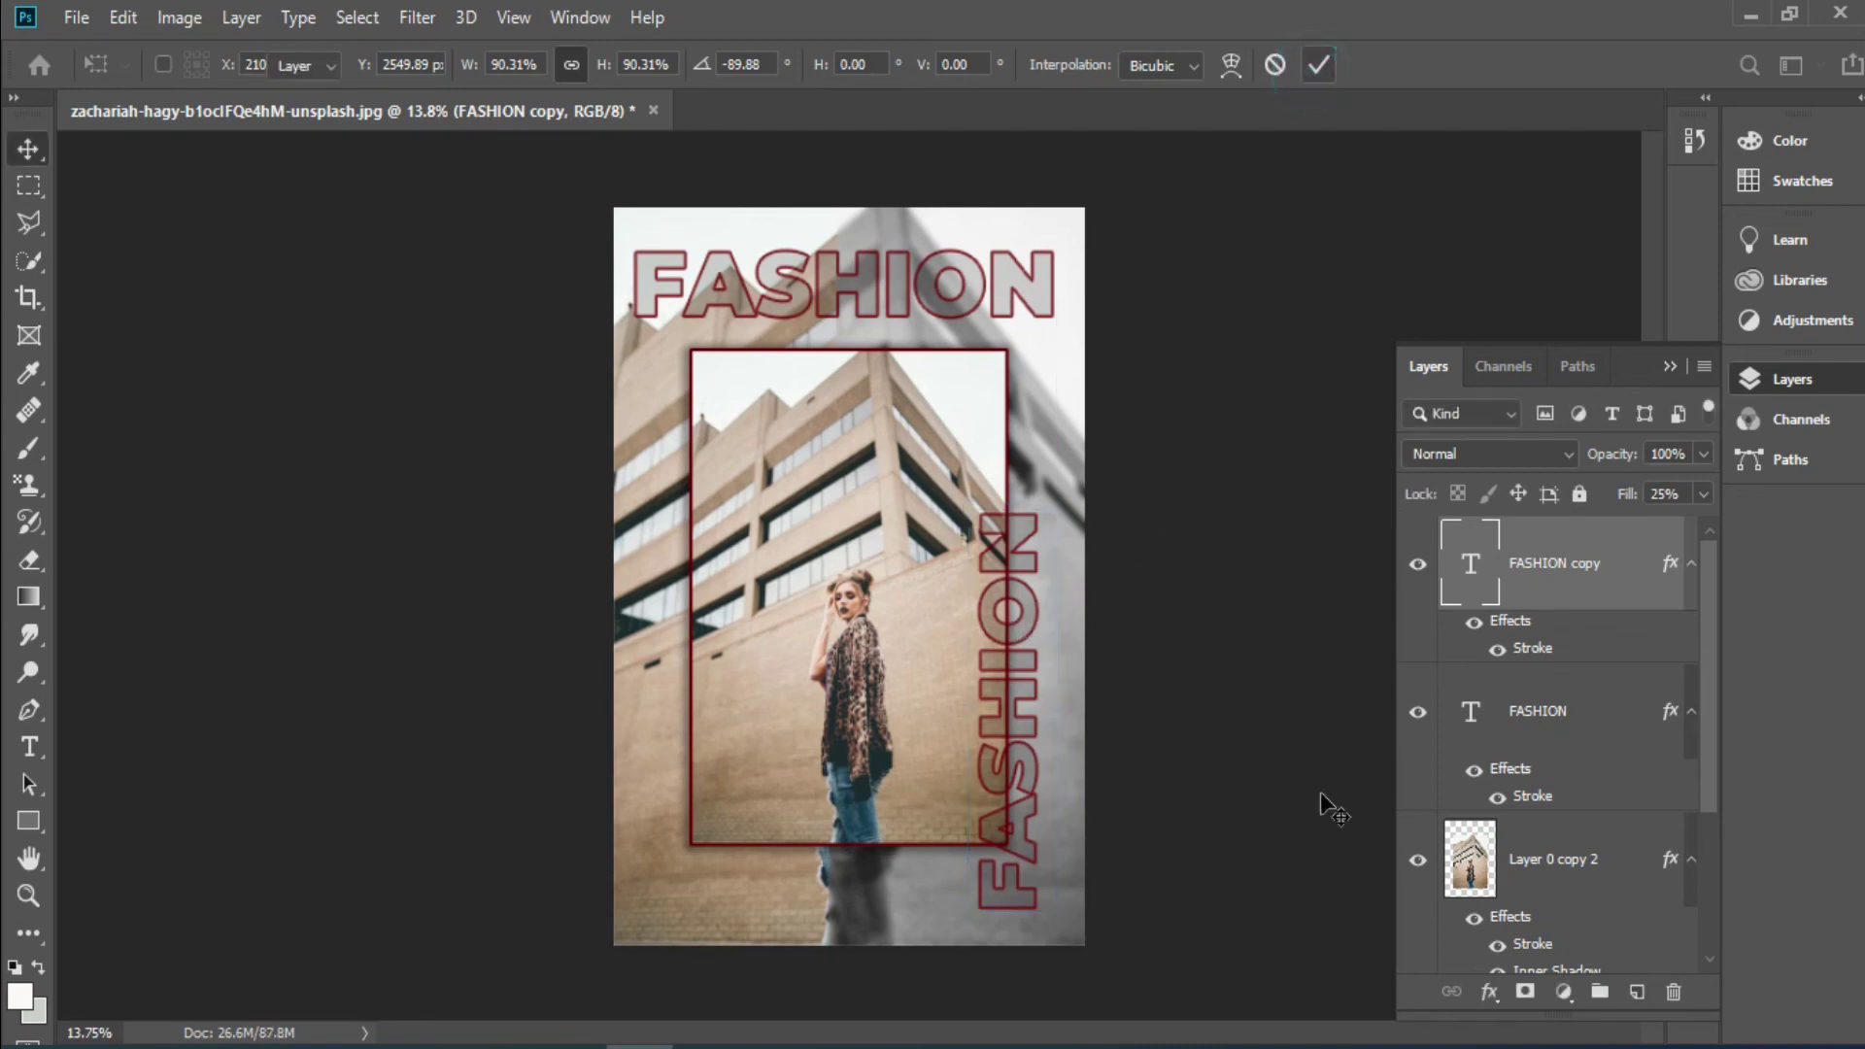
# - Collapse the Layers panel and move the vertical FASHION text up slightly
pyautogui.click(1670, 366)
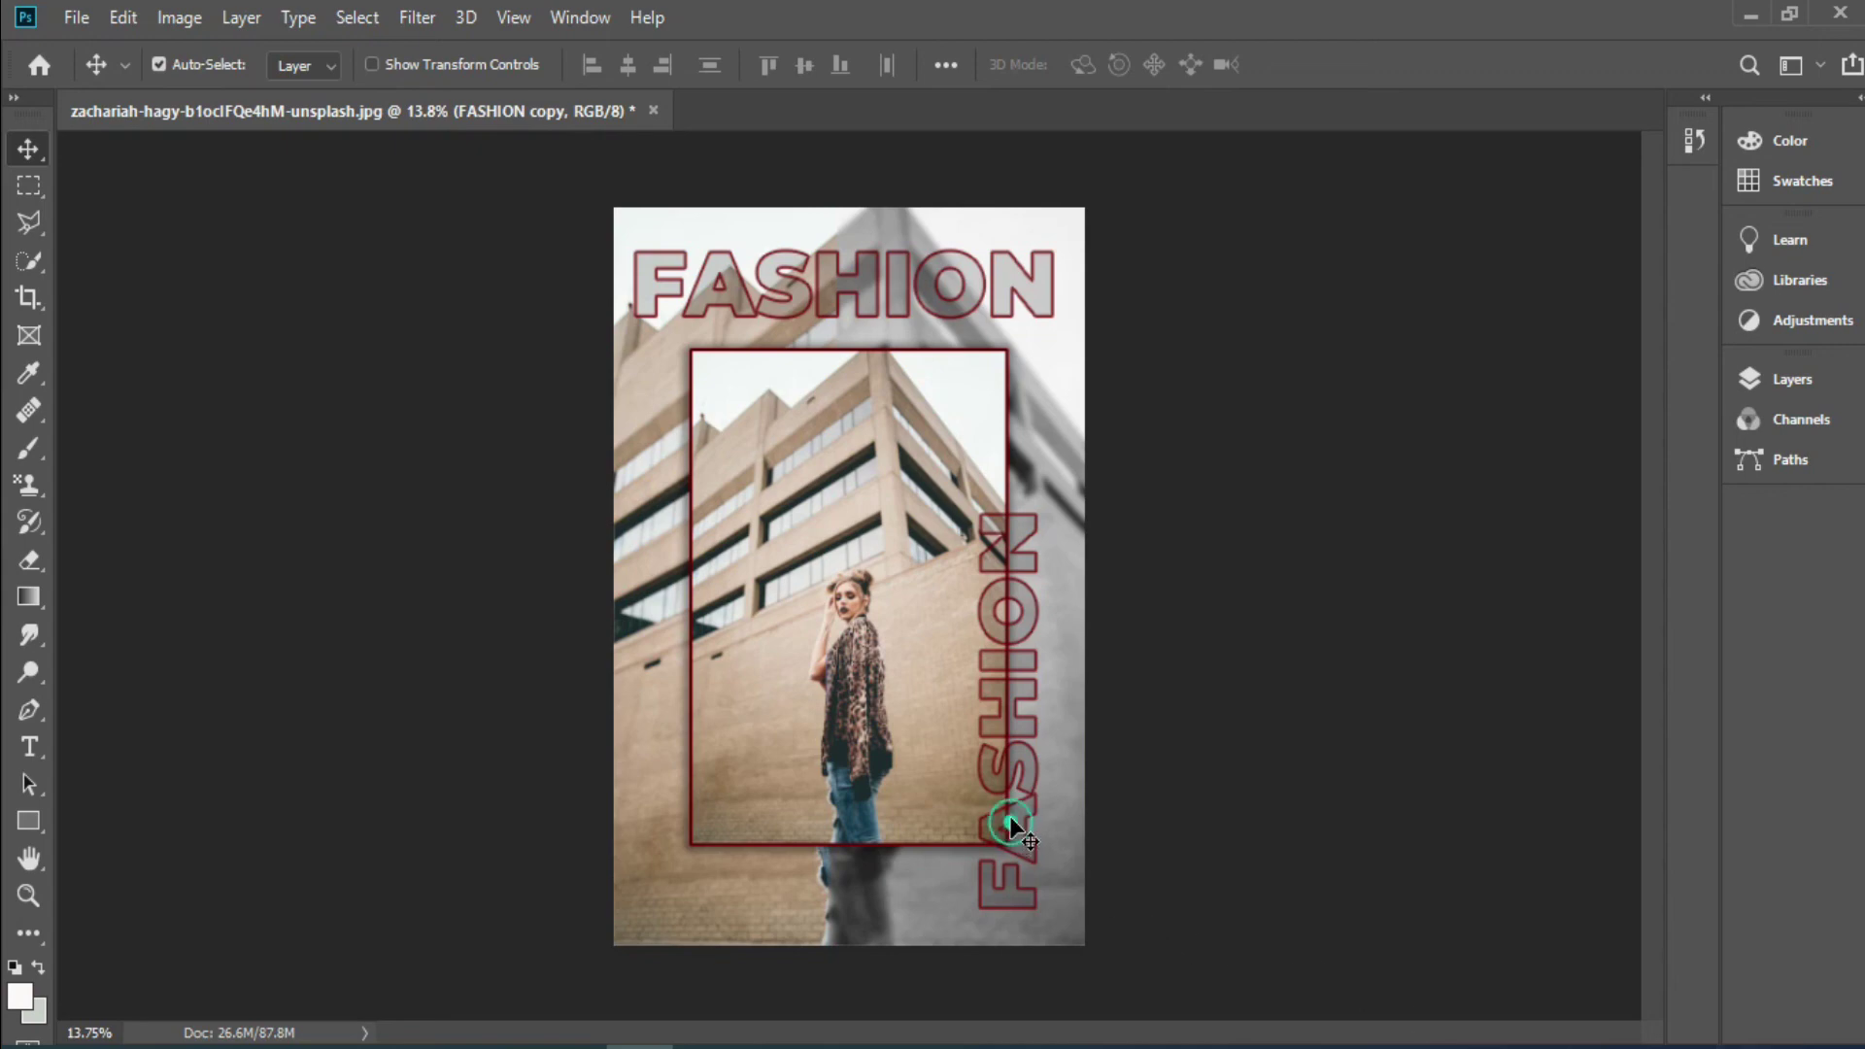
pyautogui.moveTo(1011, 824); pyautogui.dragTo(1004, 772)
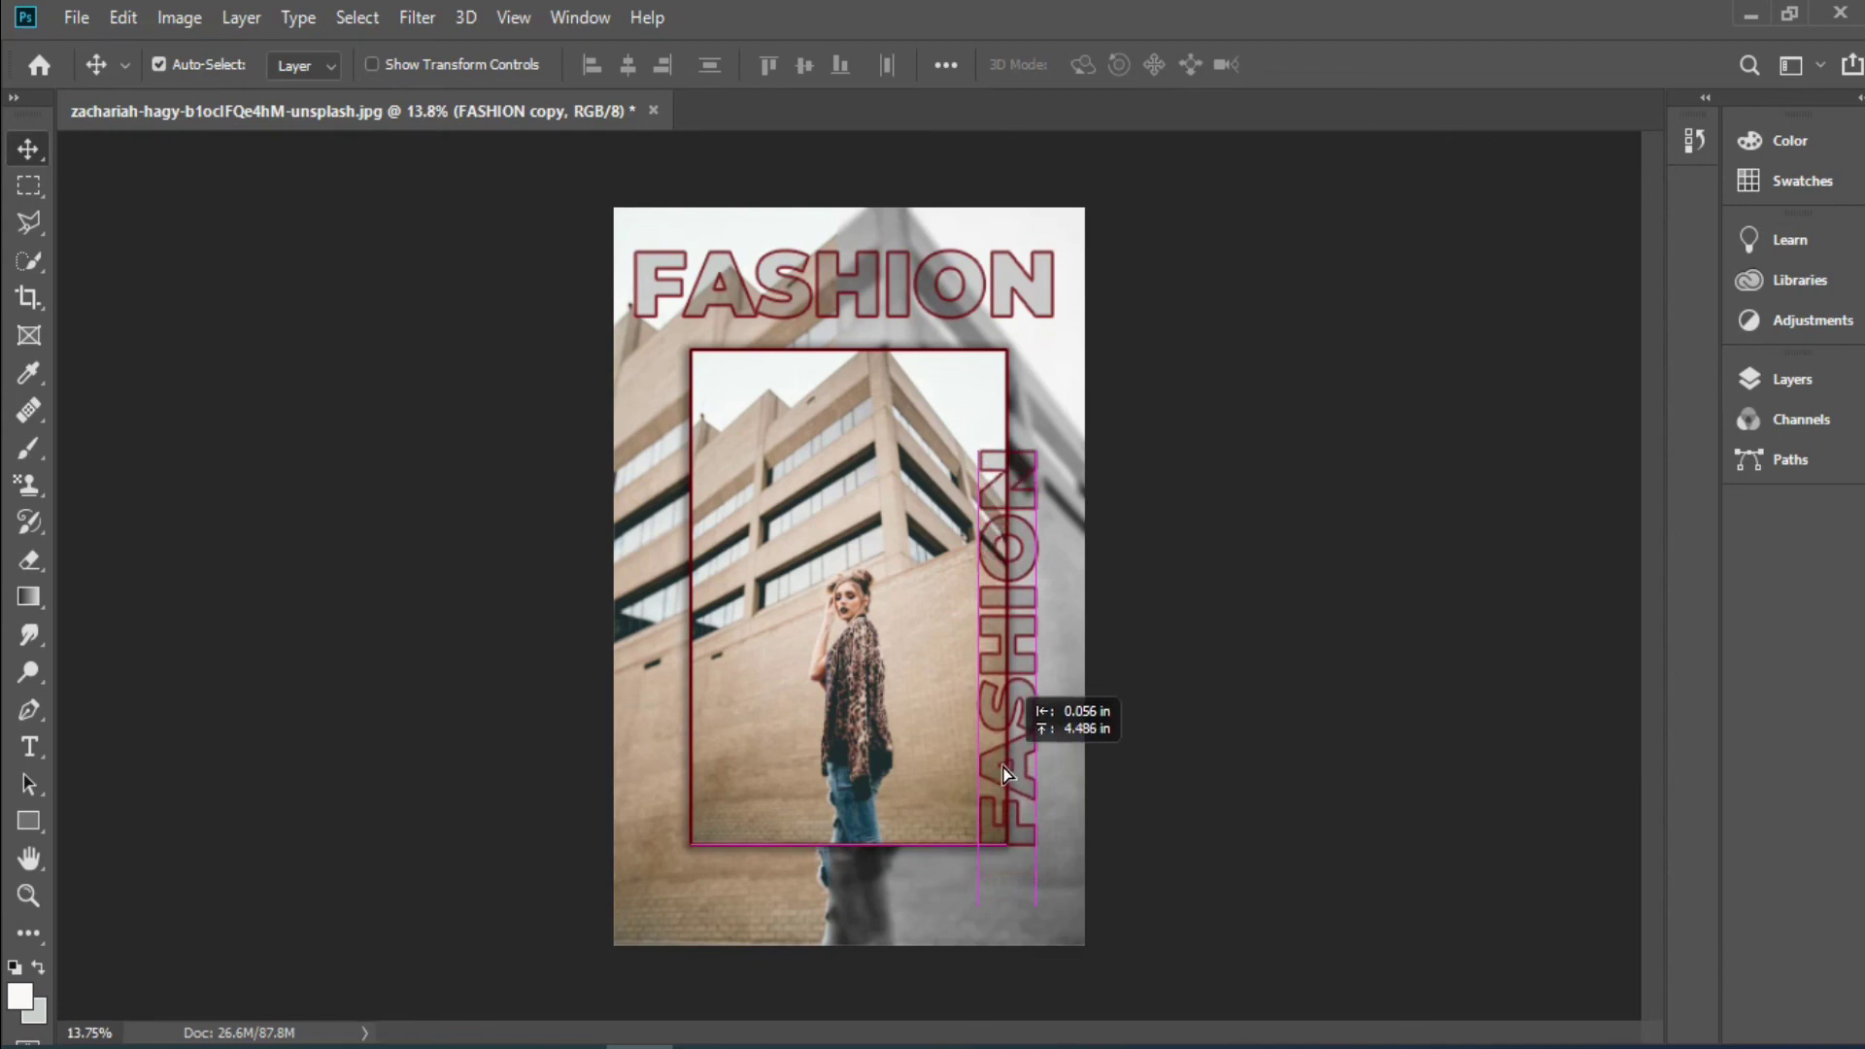
pyautogui.click(1021, 823)
# - Enlarge the vertical FASHION text to about 115% and nudge it slightly down
pyautogui.hotkey('ctrl', 't')
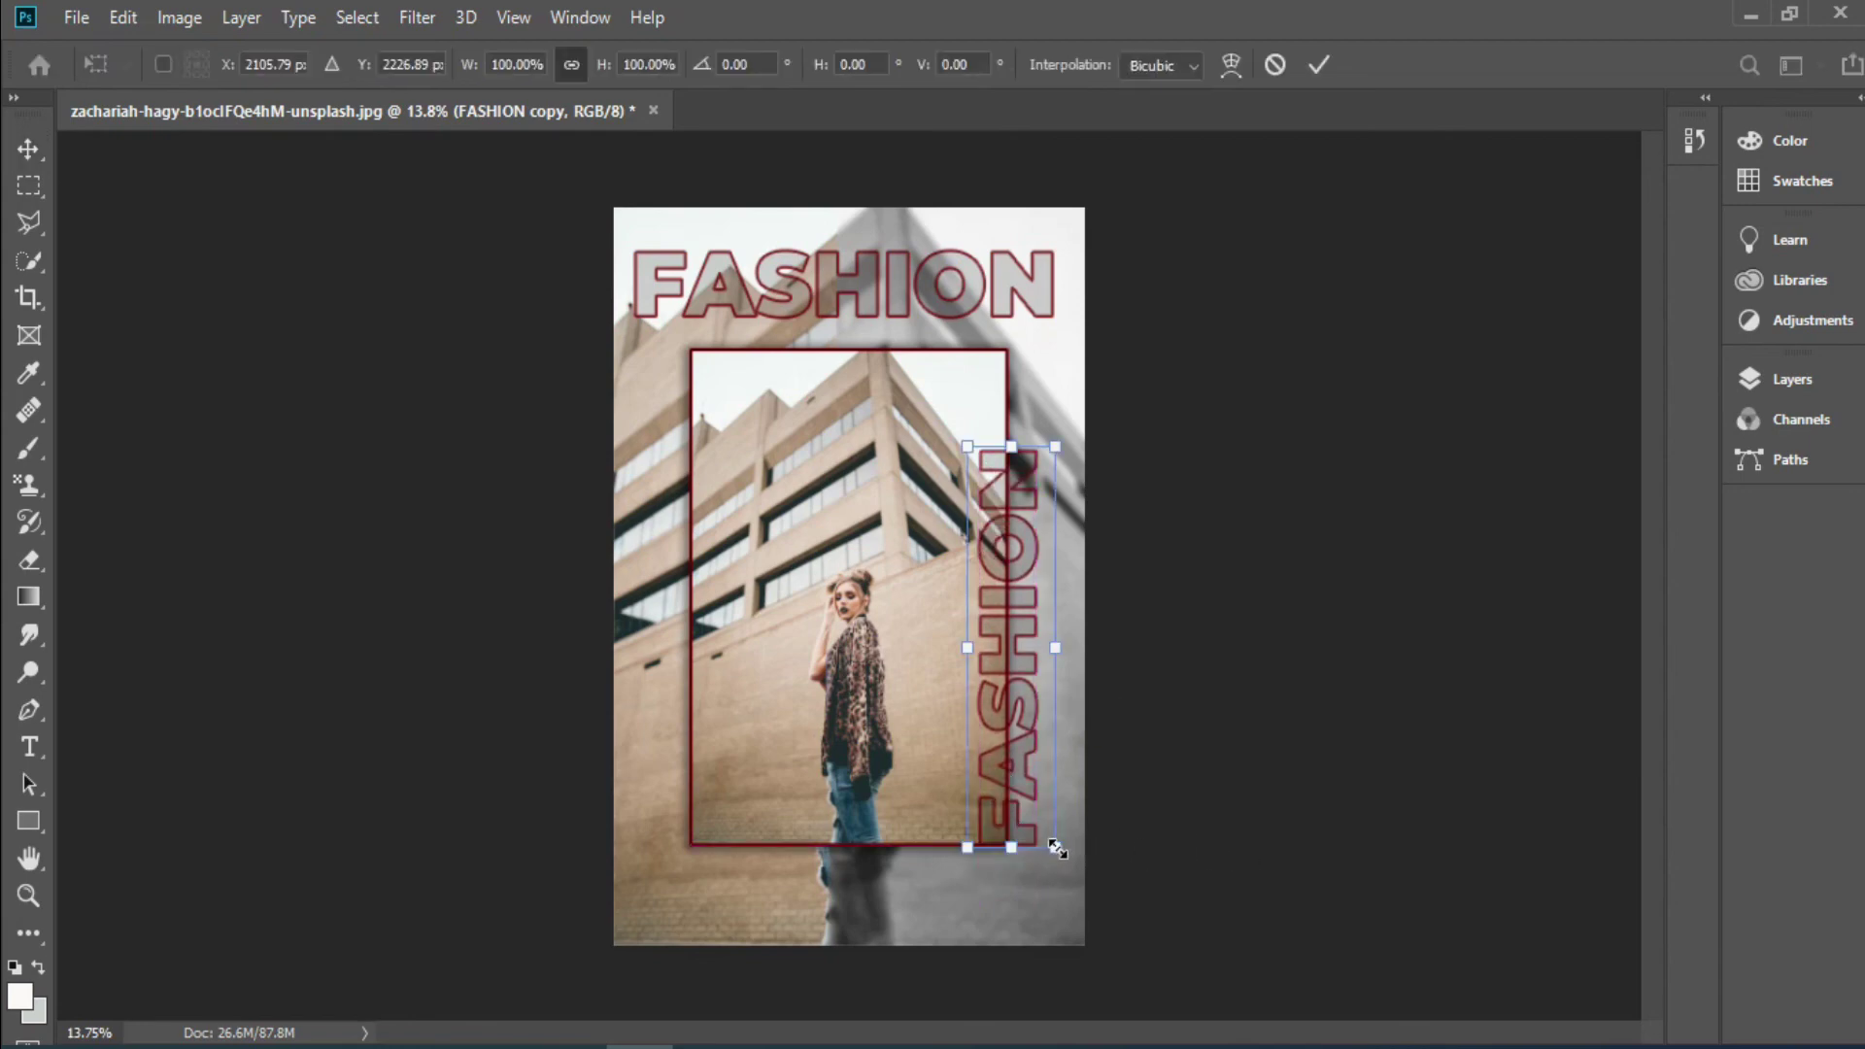
pyautogui.moveTo(1057, 851); pyautogui.dragTo(1069, 909)
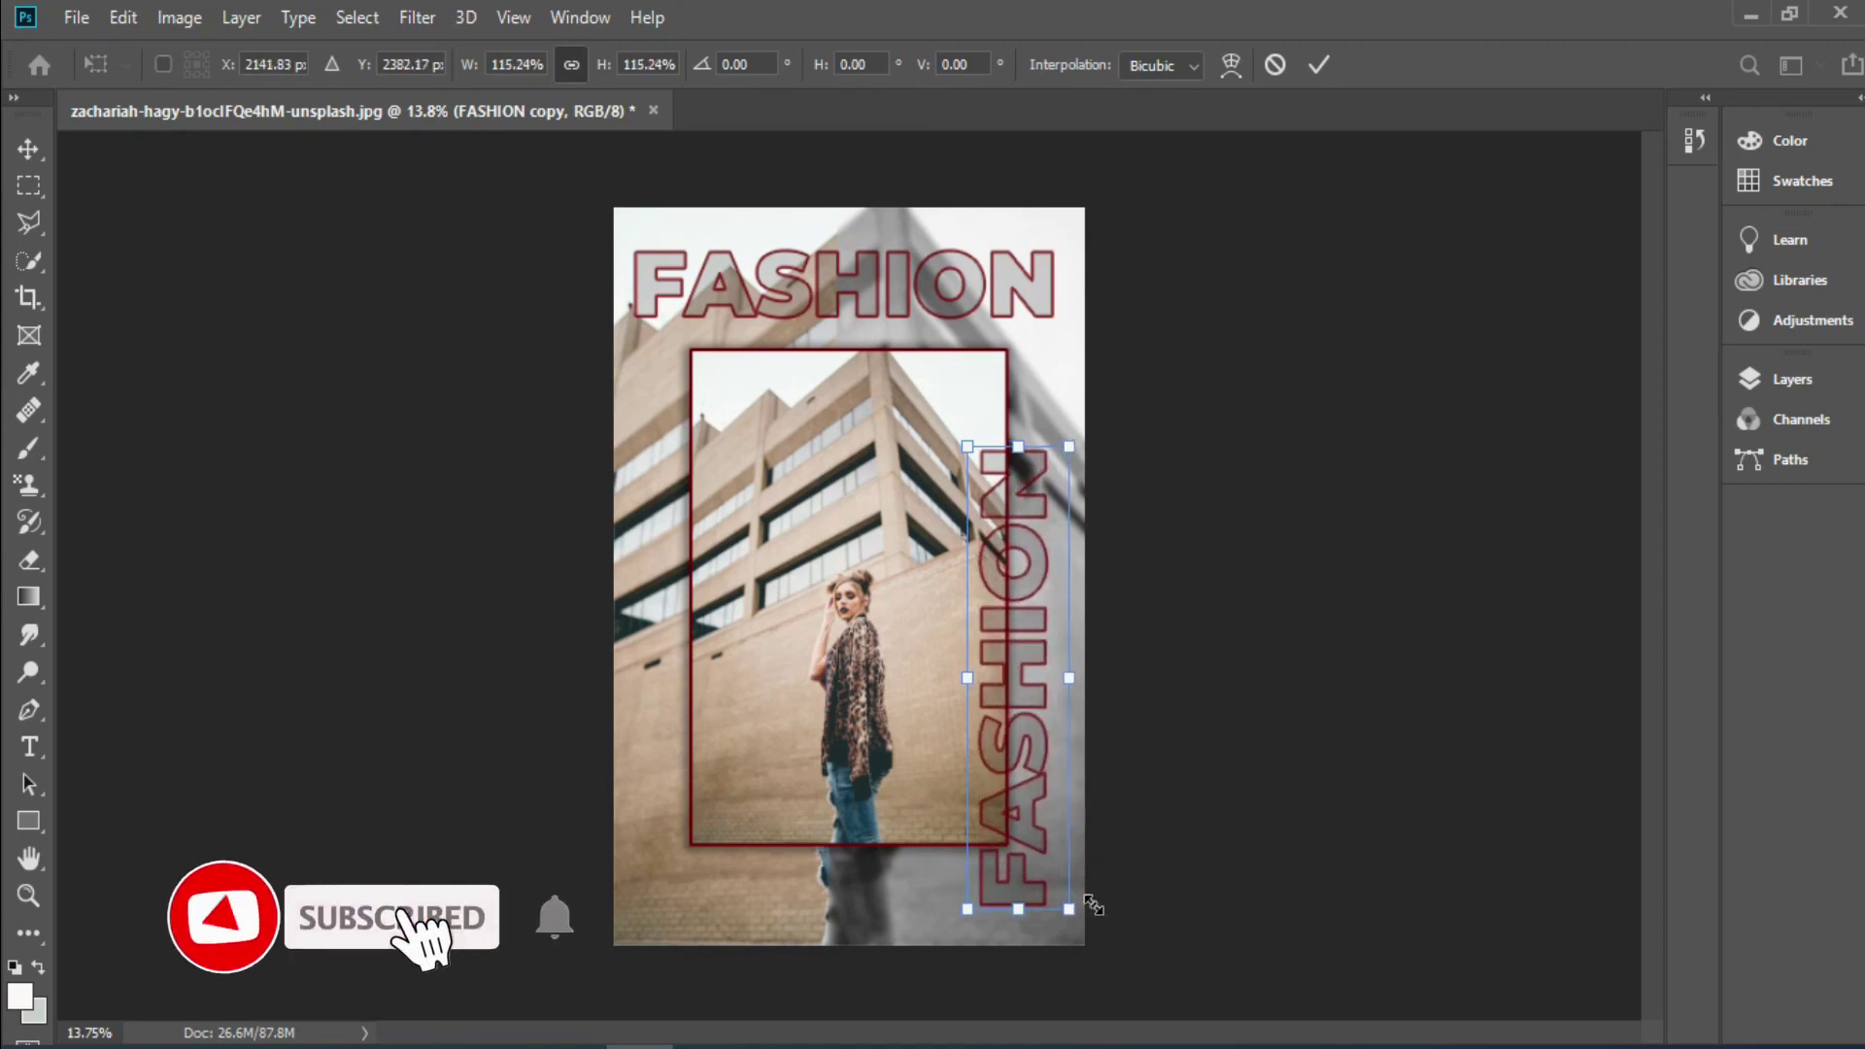
pyautogui.click(1319, 66)
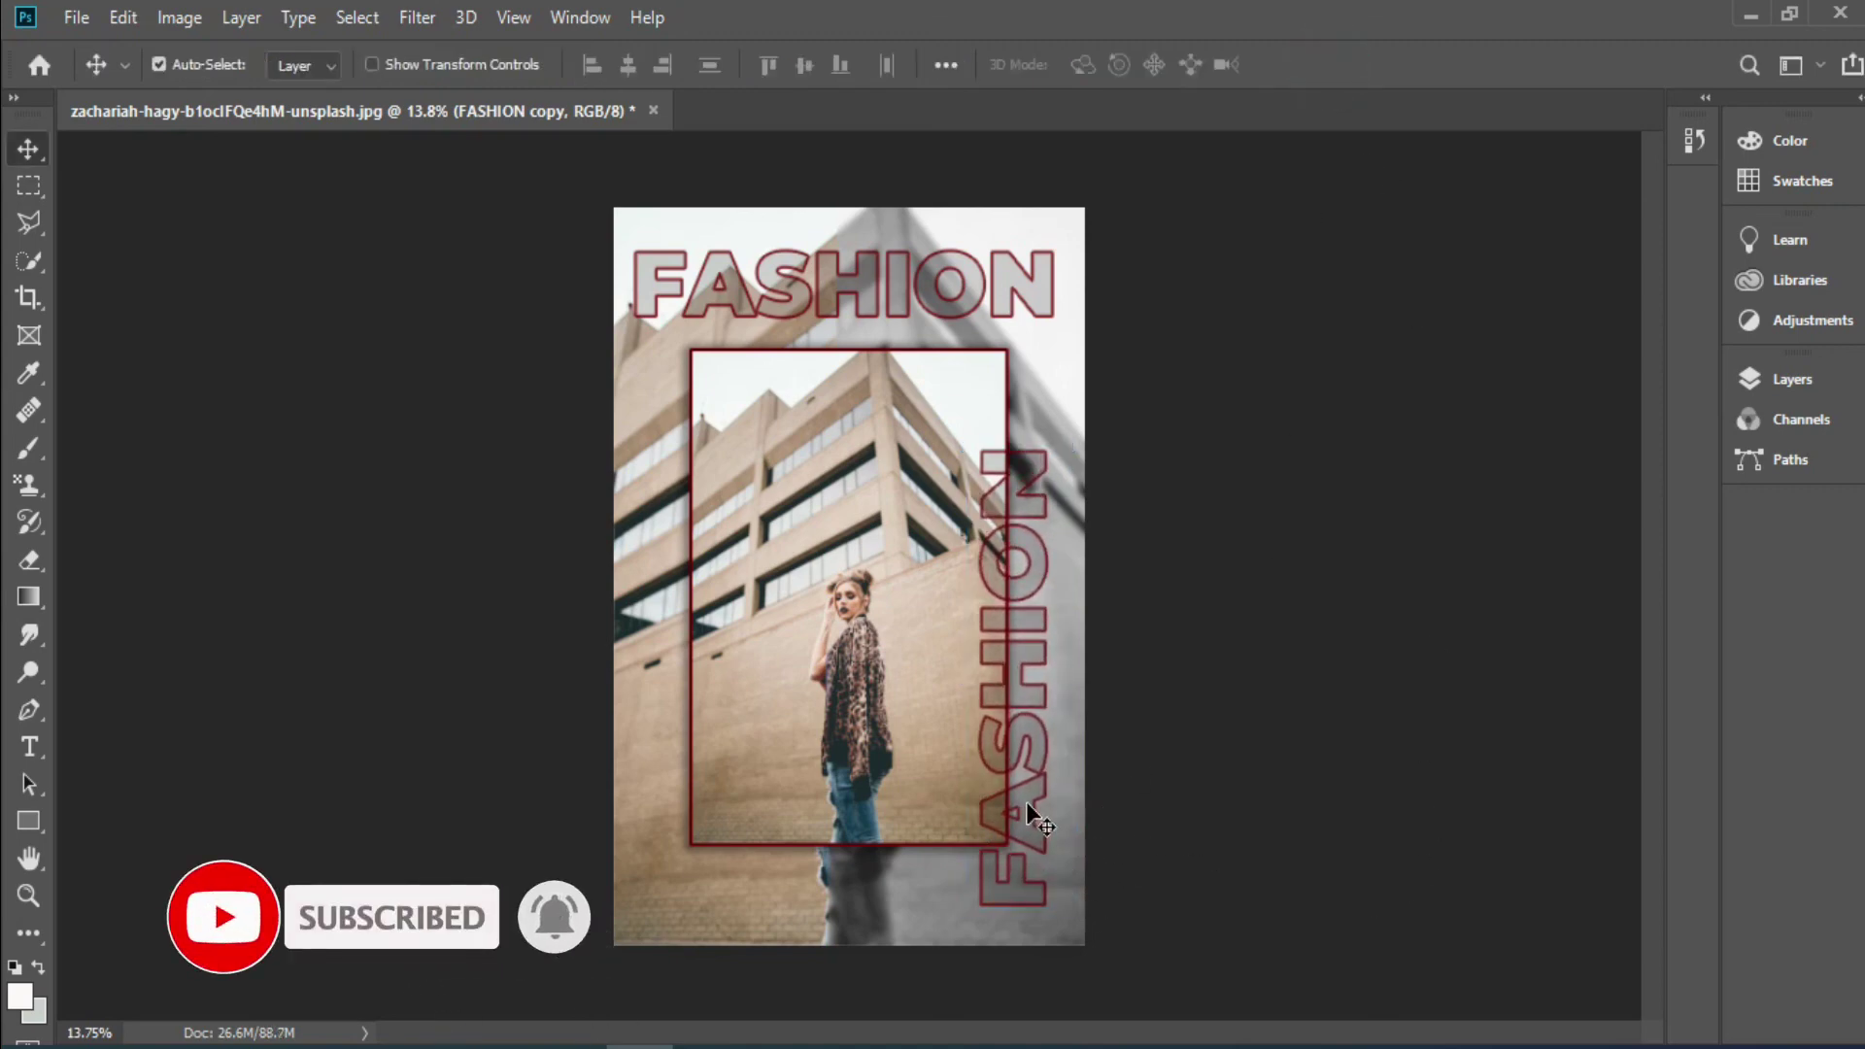
pyautogui.moveTo(1028, 814); pyautogui.dragTo(1022, 831)
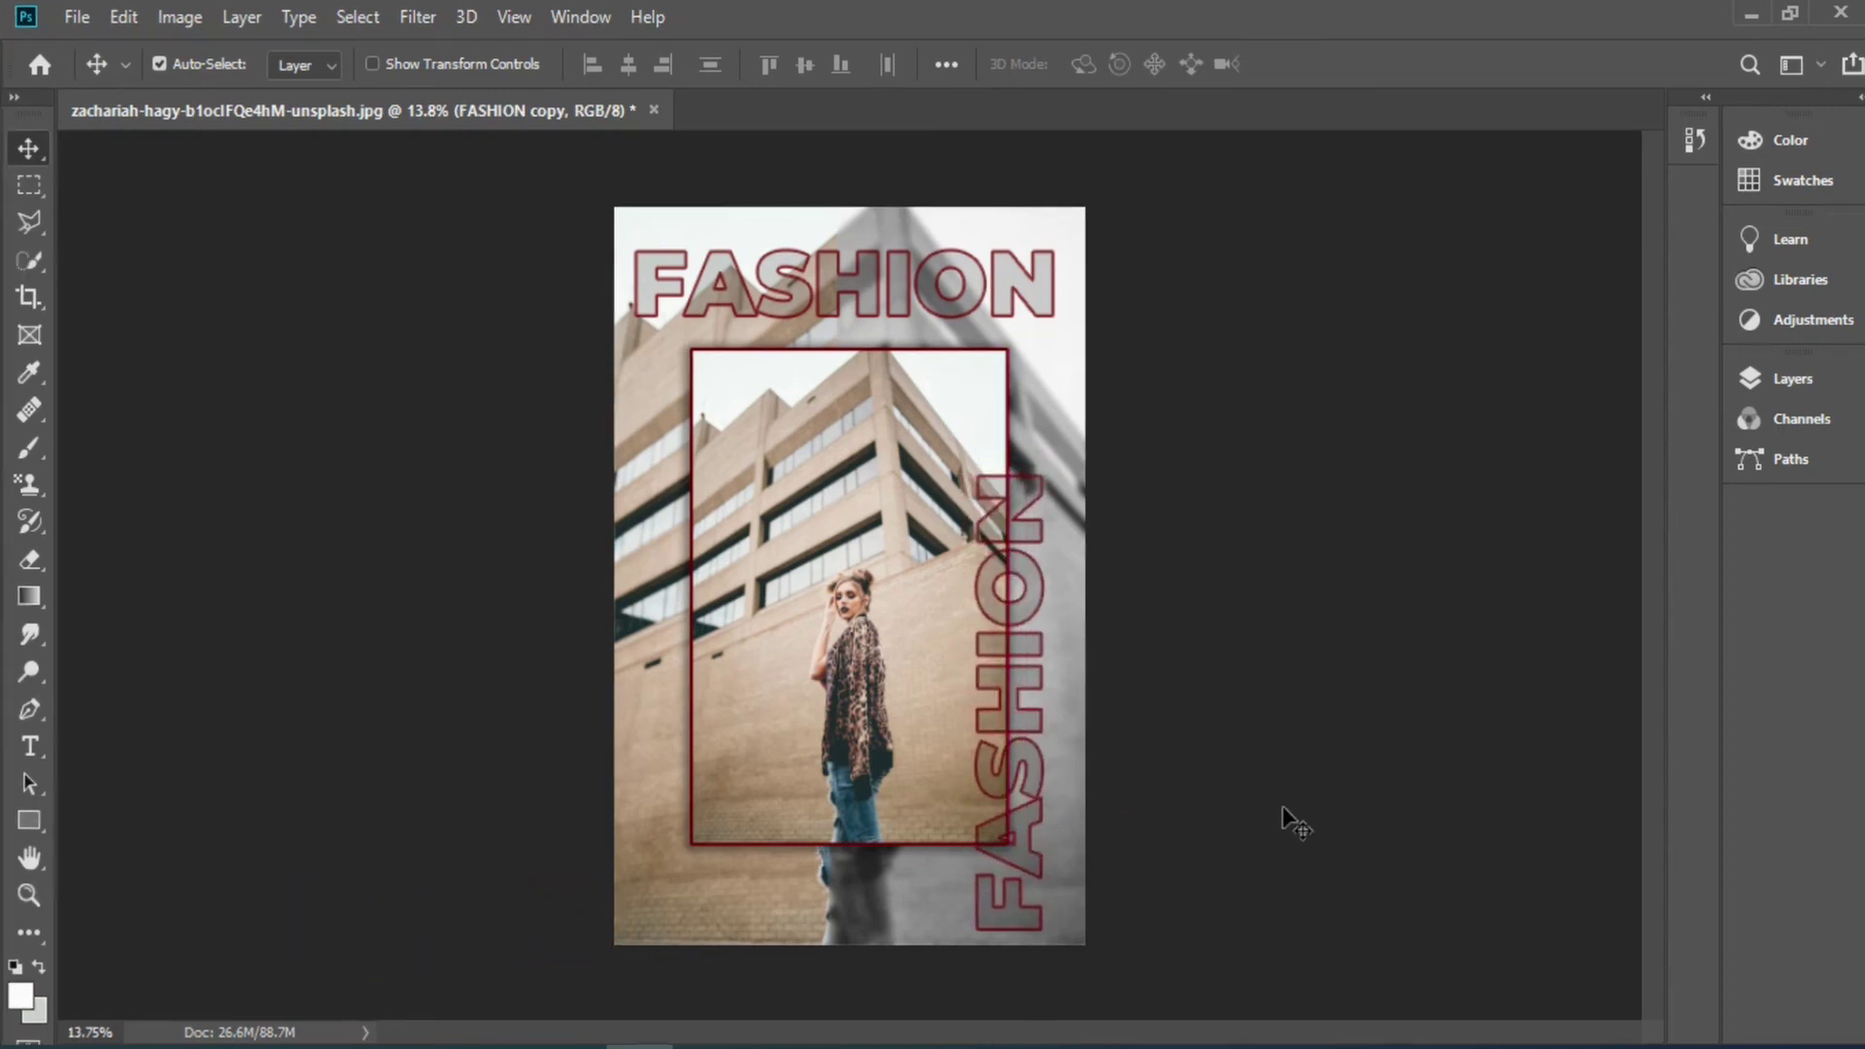